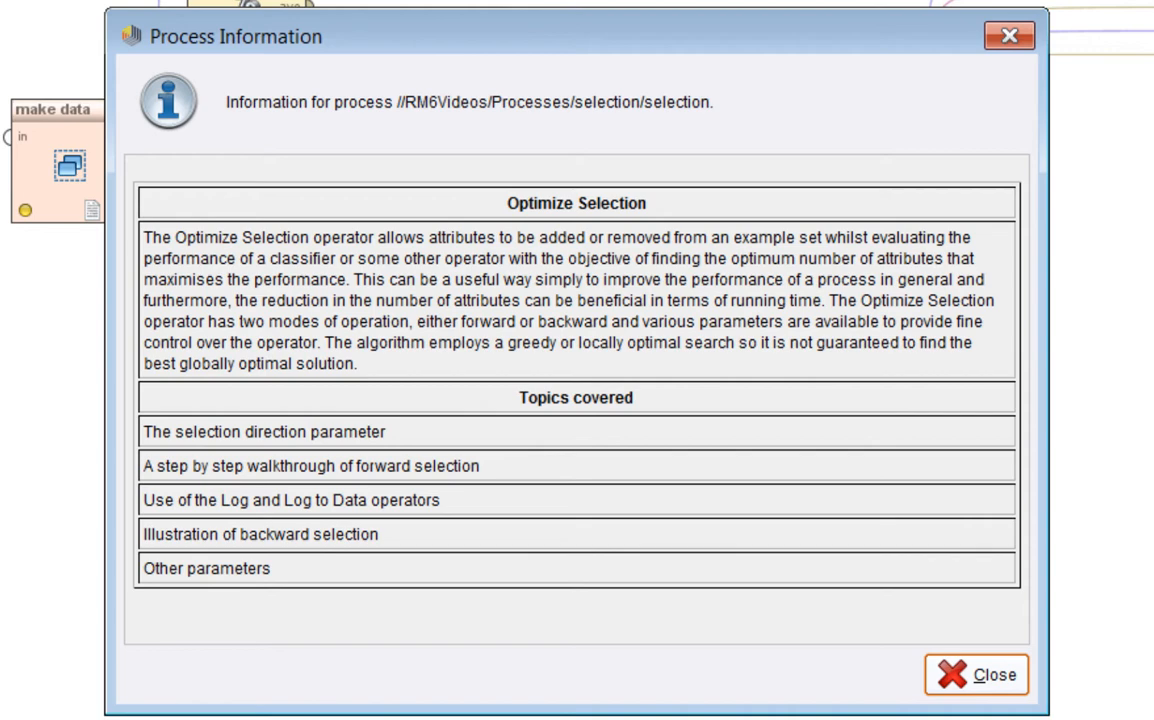
Close the process information, select the make data operator, and view the sonar targets classification paper before returning to the process.
{"action": "left_click", "coordinate": [955, 680]}
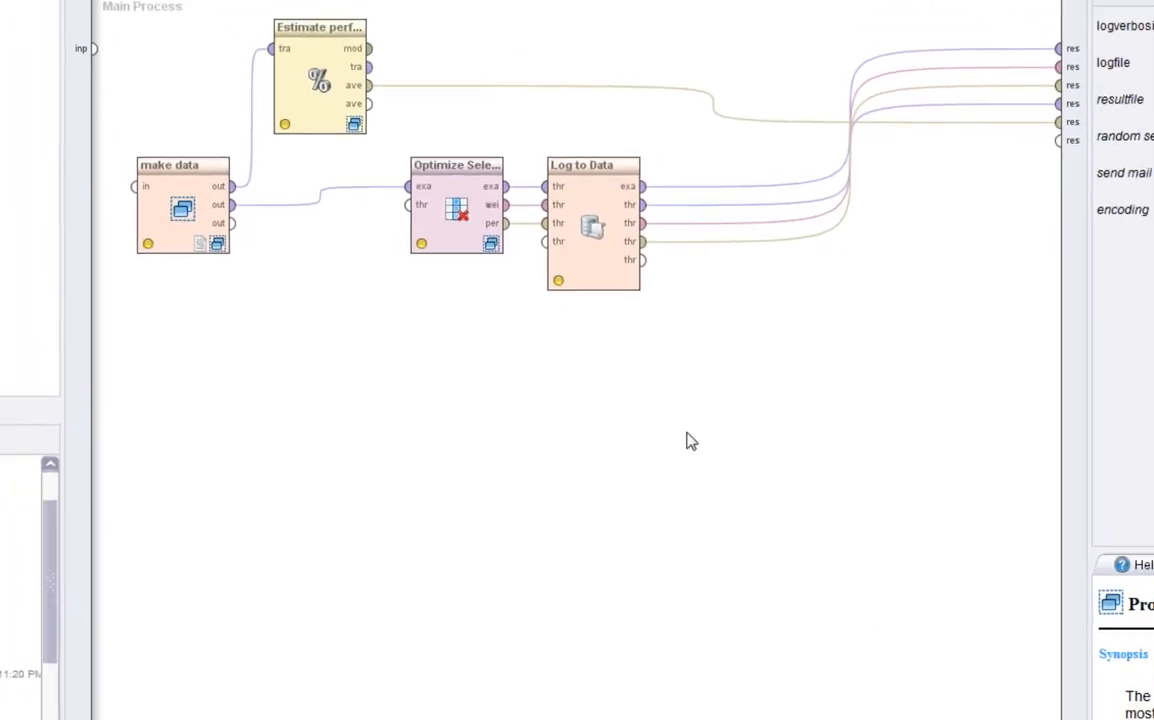
{"action": "left_click", "coordinate": [182, 204]}
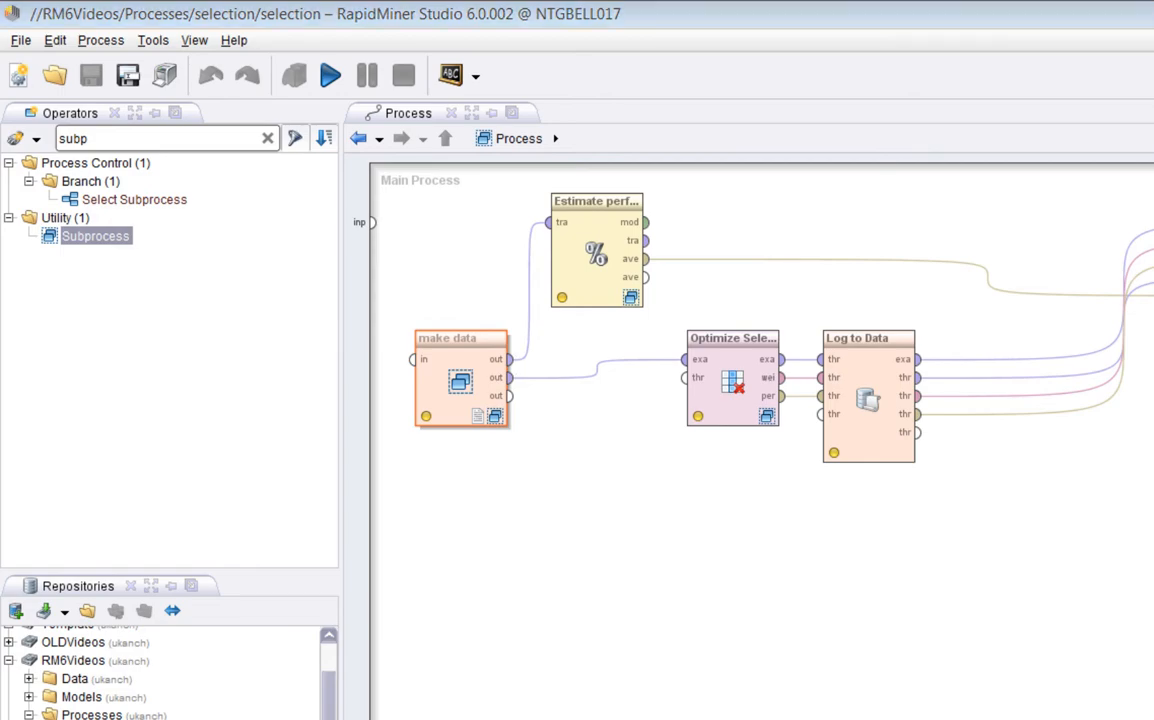
{"action": "left_click_drag", "start_coordinate": [1153, 138], "coordinate": [935, 121]}
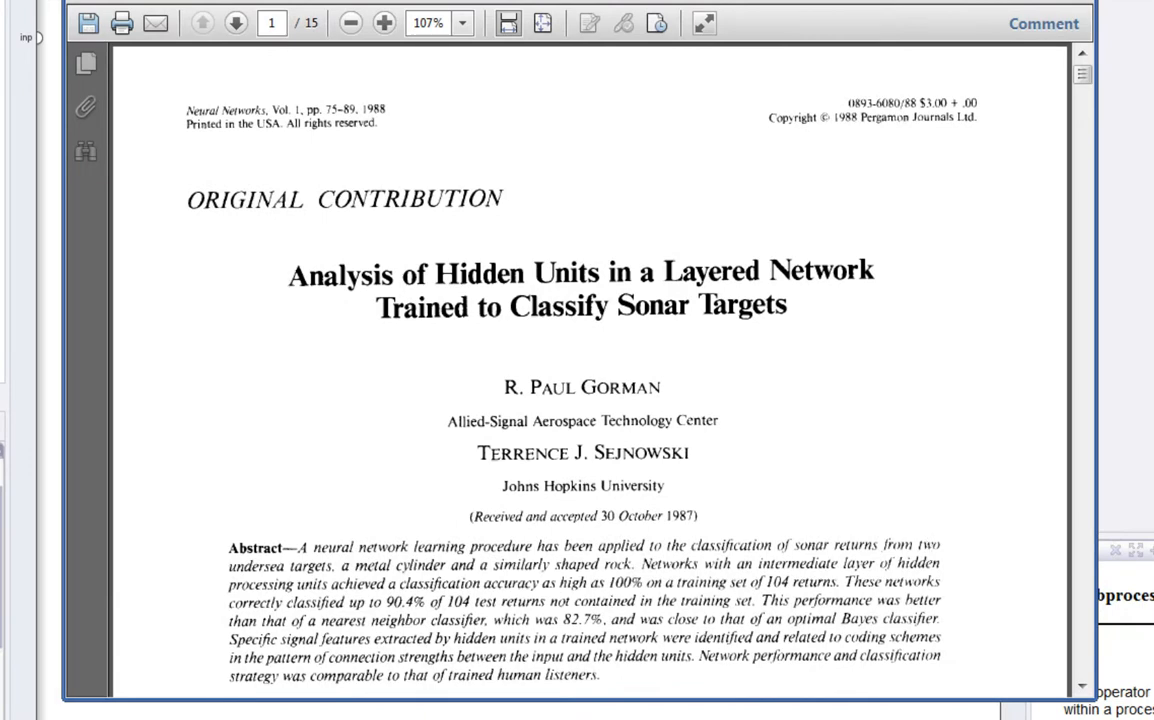
{"action": "key", "text": "alt+Tab"}
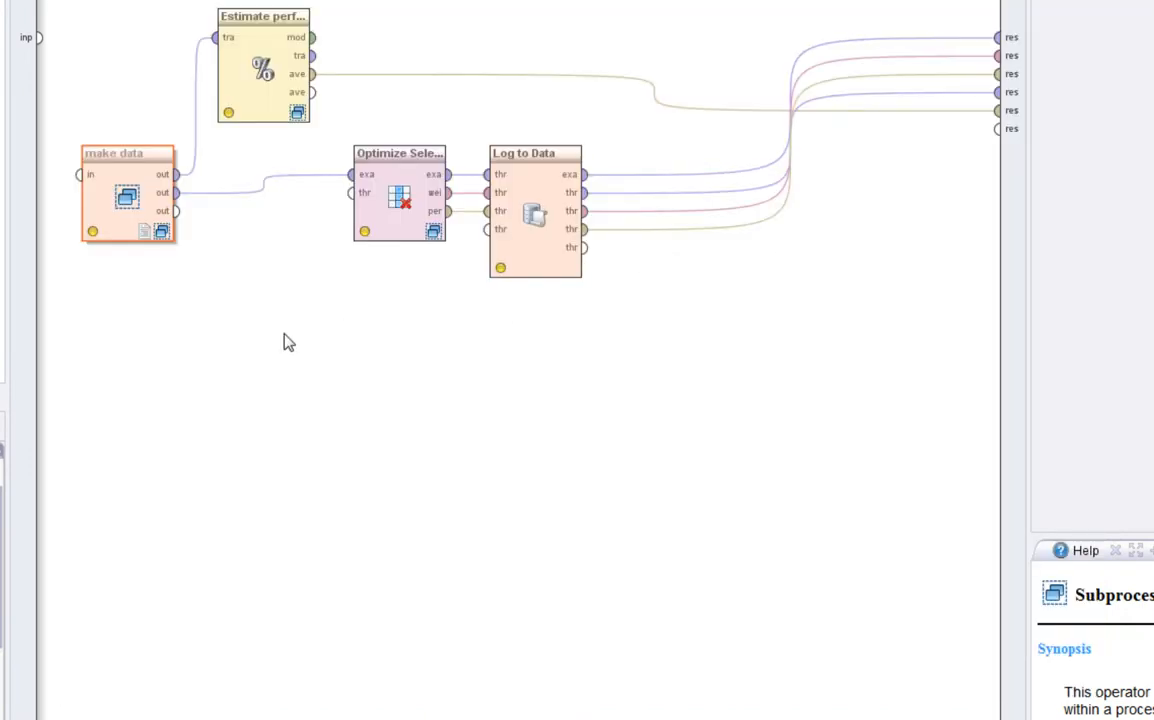
Examine the training and testing operators inside the Estimate performance all attributes validation, and return to the main process.
{"action": "left_click", "coordinate": [244, 70]}
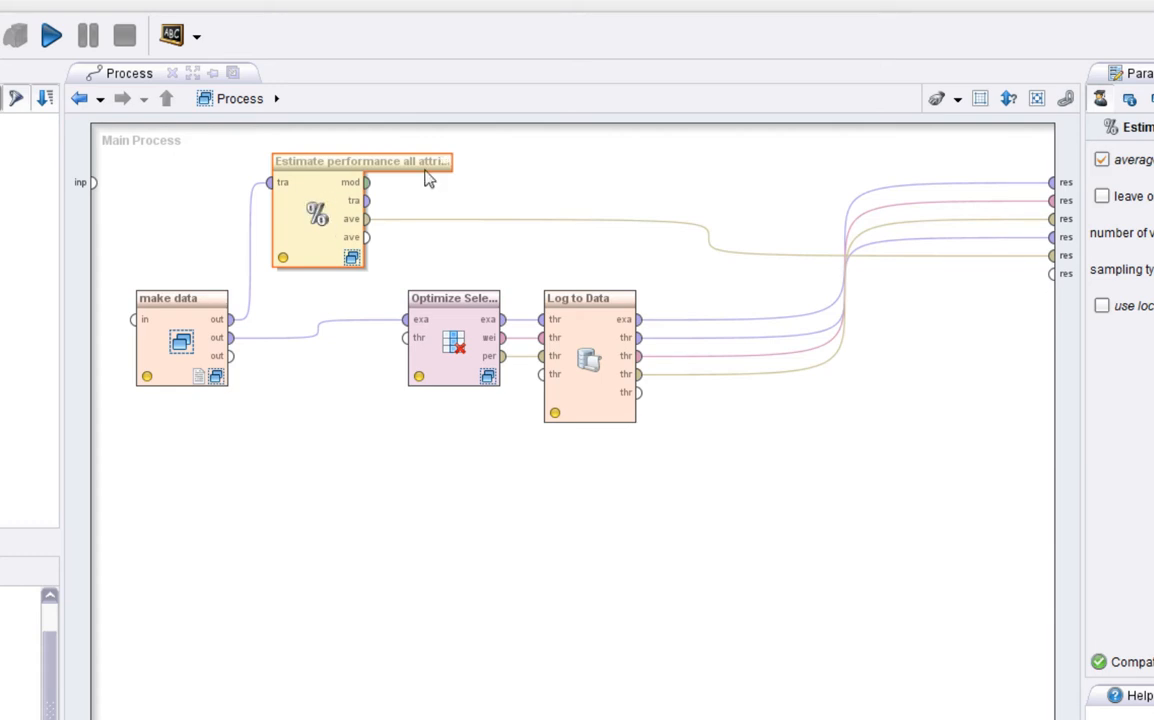
{"action": "double_click", "coordinate": [342, 238]}
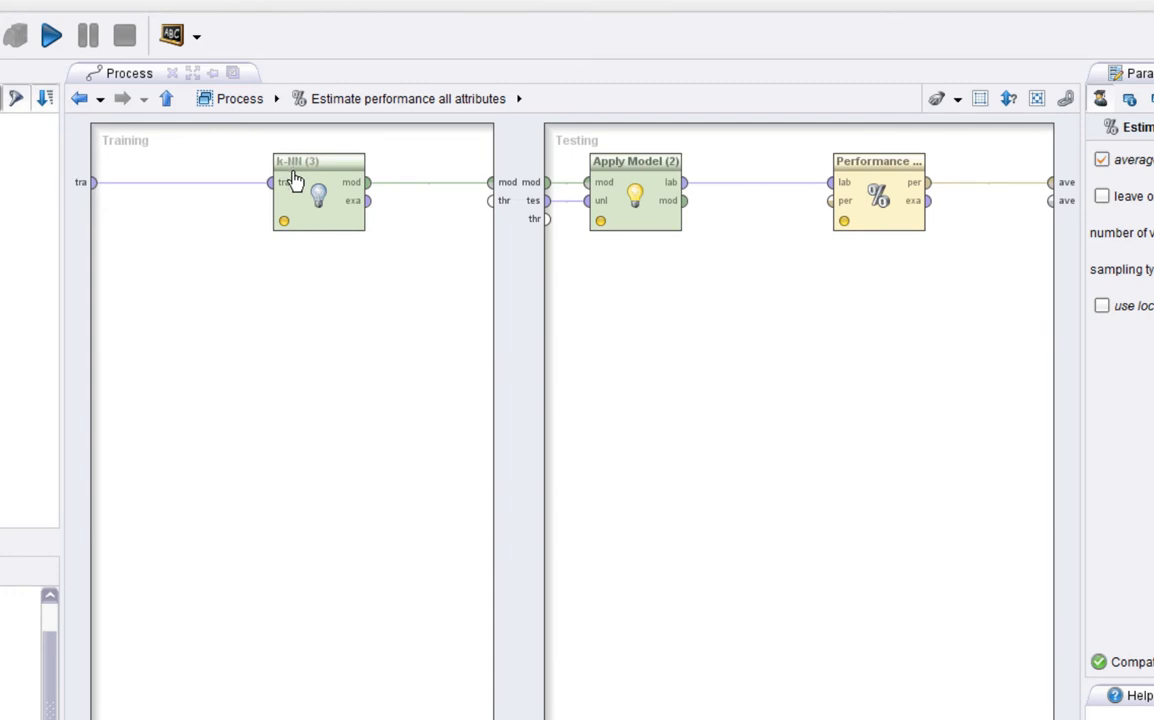
{"action": "left_click", "coordinate": [168, 99]}
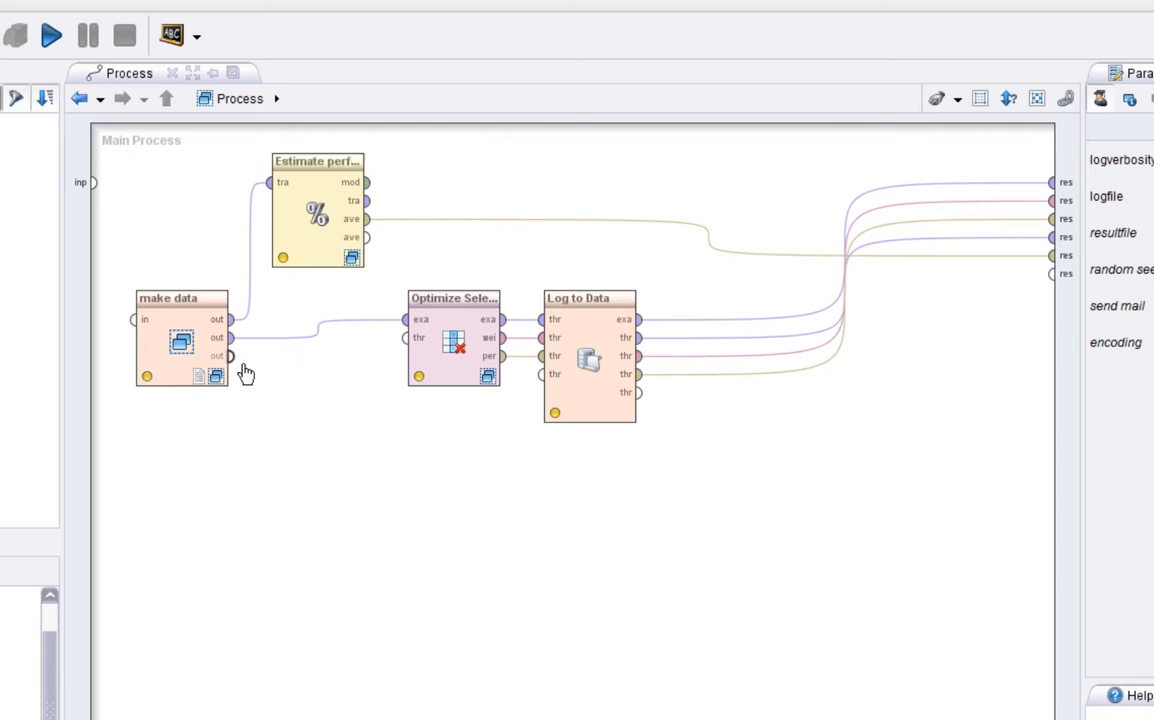
Select Optimize Selection, review the Log to Data example set and Performance (2) results, and return to the process design.
{"action": "left_click", "coordinate": [457, 349]}
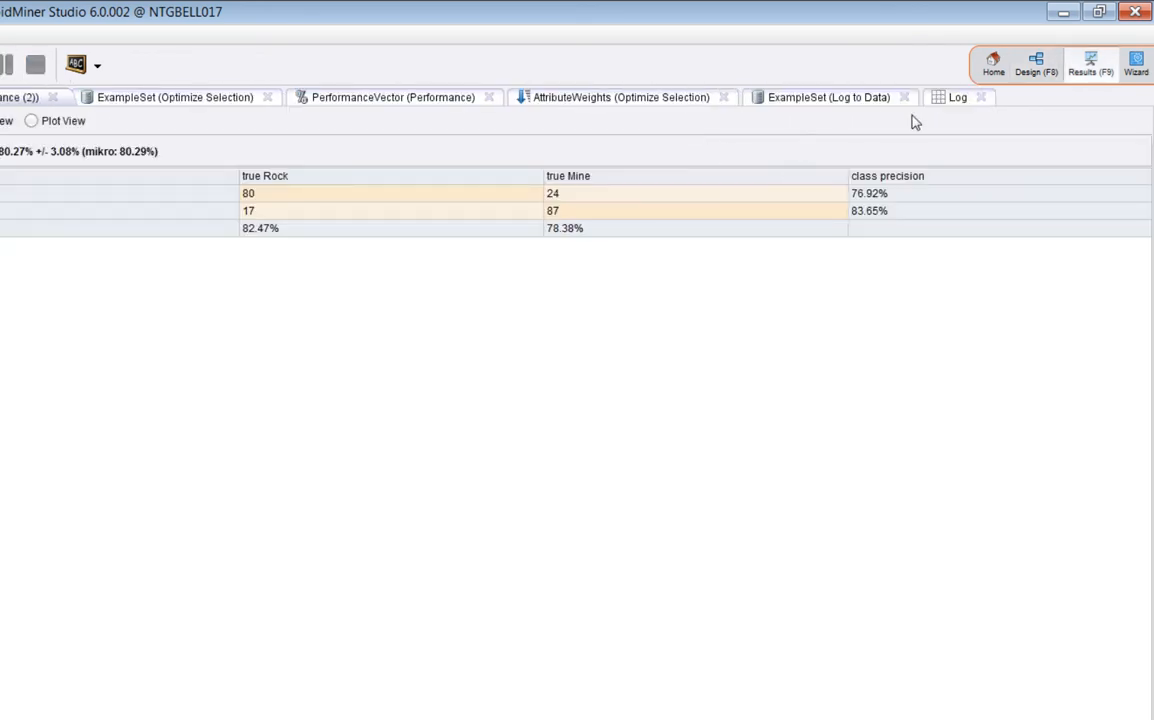
{"action": "left_click", "coordinate": [874, 99]}
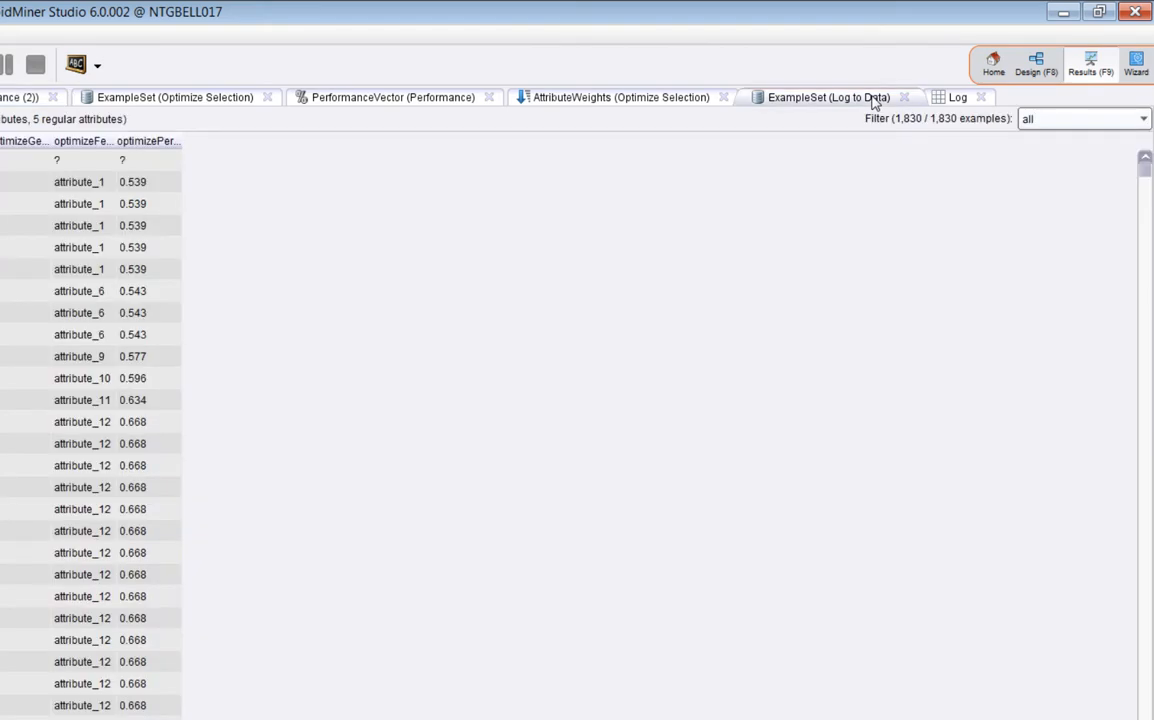
{"action": "left_click", "coordinate": [15, 97]}
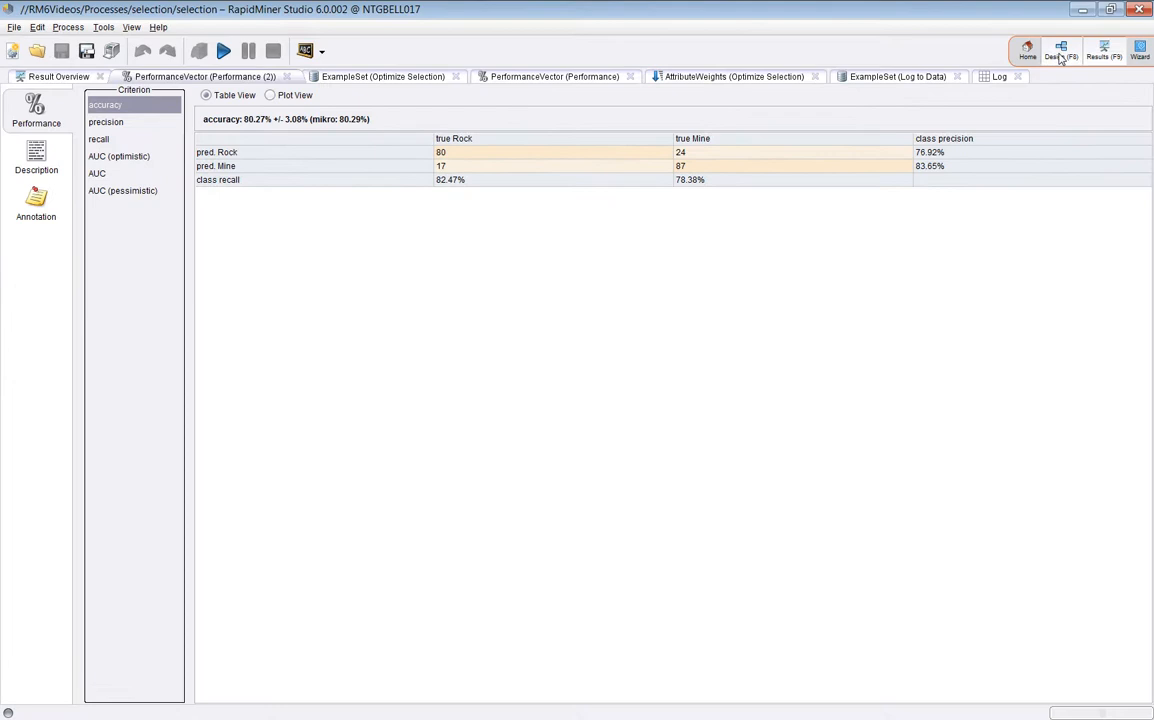
{"action": "left_click", "coordinate": [1061, 52]}
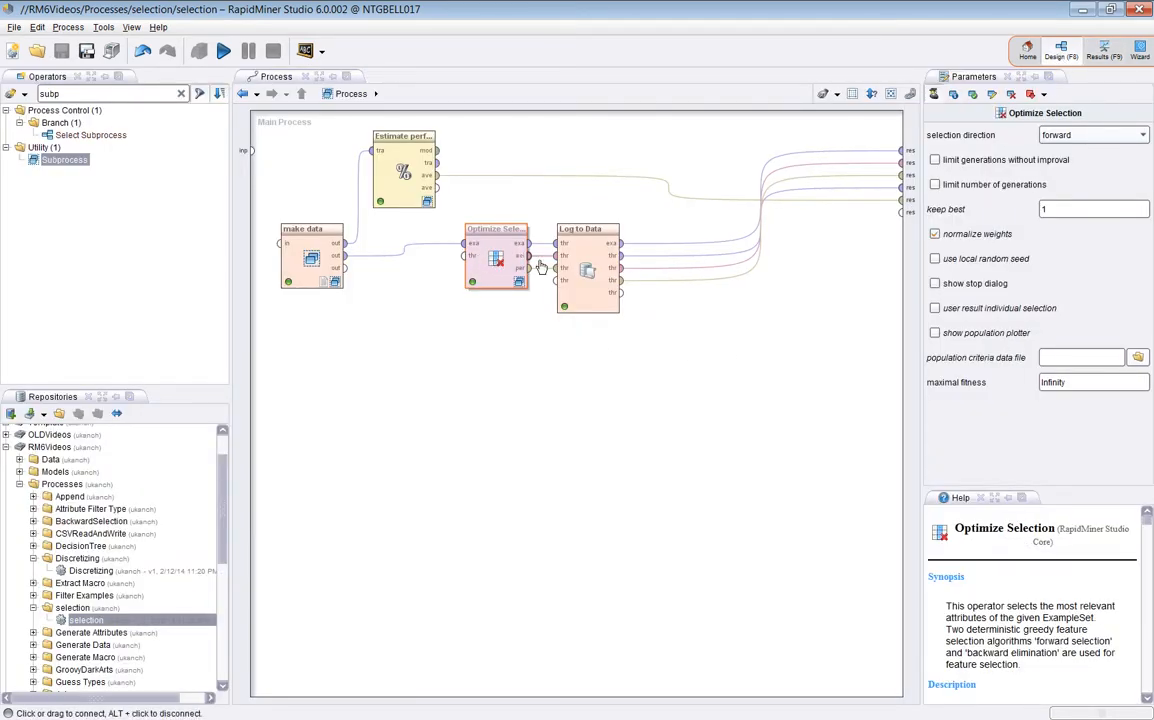
Open the evaluation process of Optimize Selection and examine the training and testing operators inside its Validation.
{"action": "double_click", "coordinate": [496, 266]}
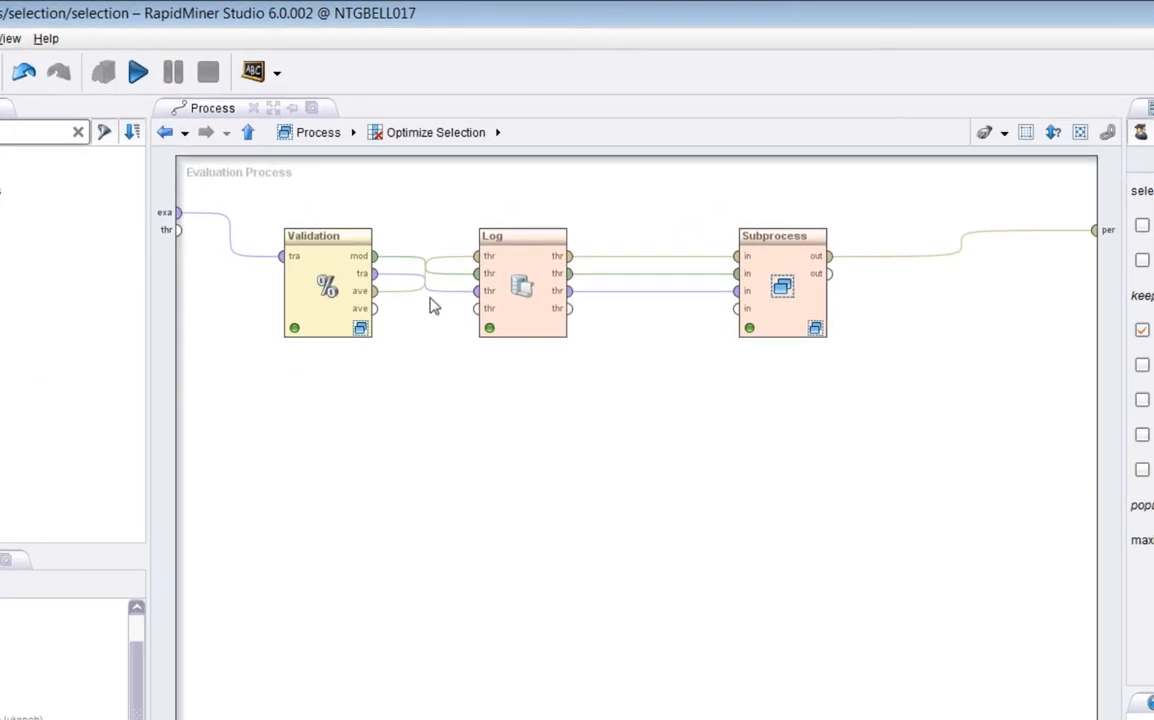
{"action": "double_click", "coordinate": [335, 316]}
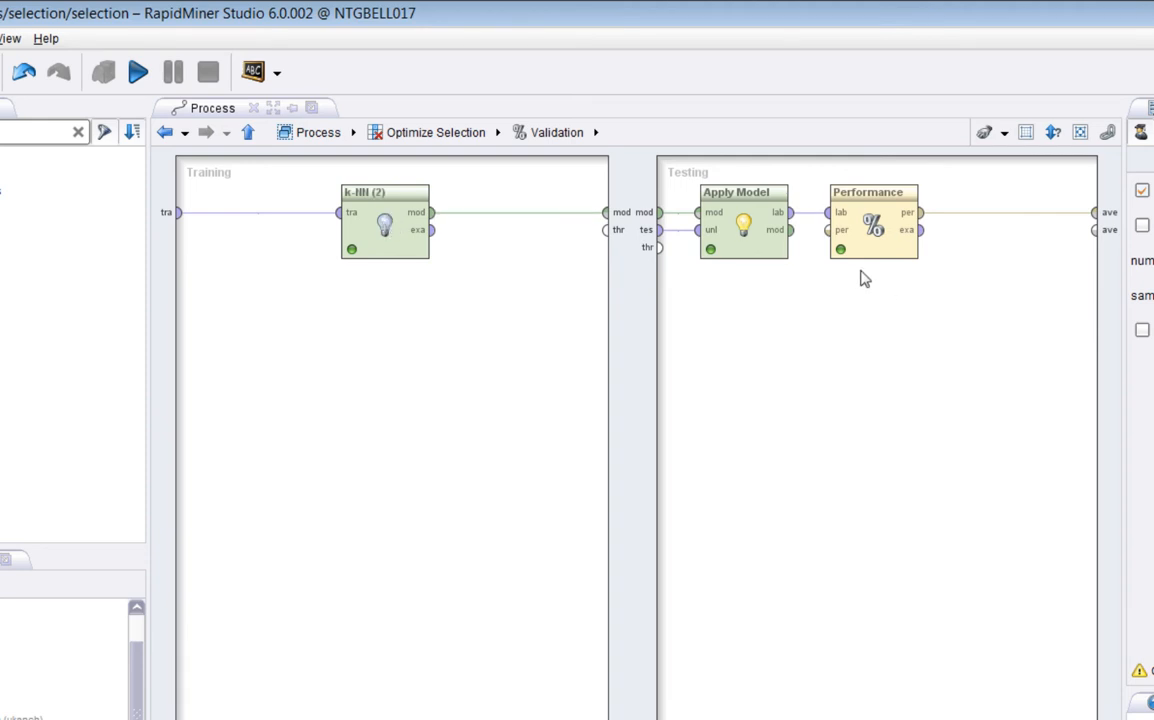
{"action": "left_click", "coordinate": [248, 132]}
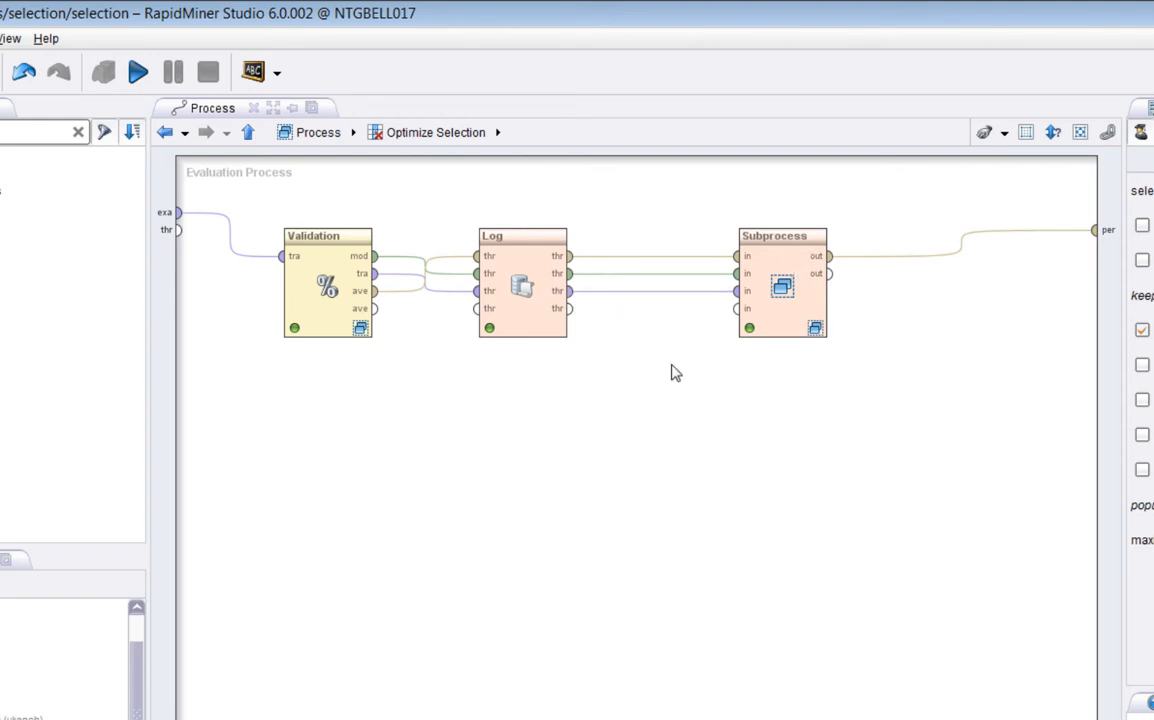
Review the Log operator's list of logged values with a narrower column name column, and close the list without applying changes.
{"action": "left_click", "coordinate": [549, 314]}
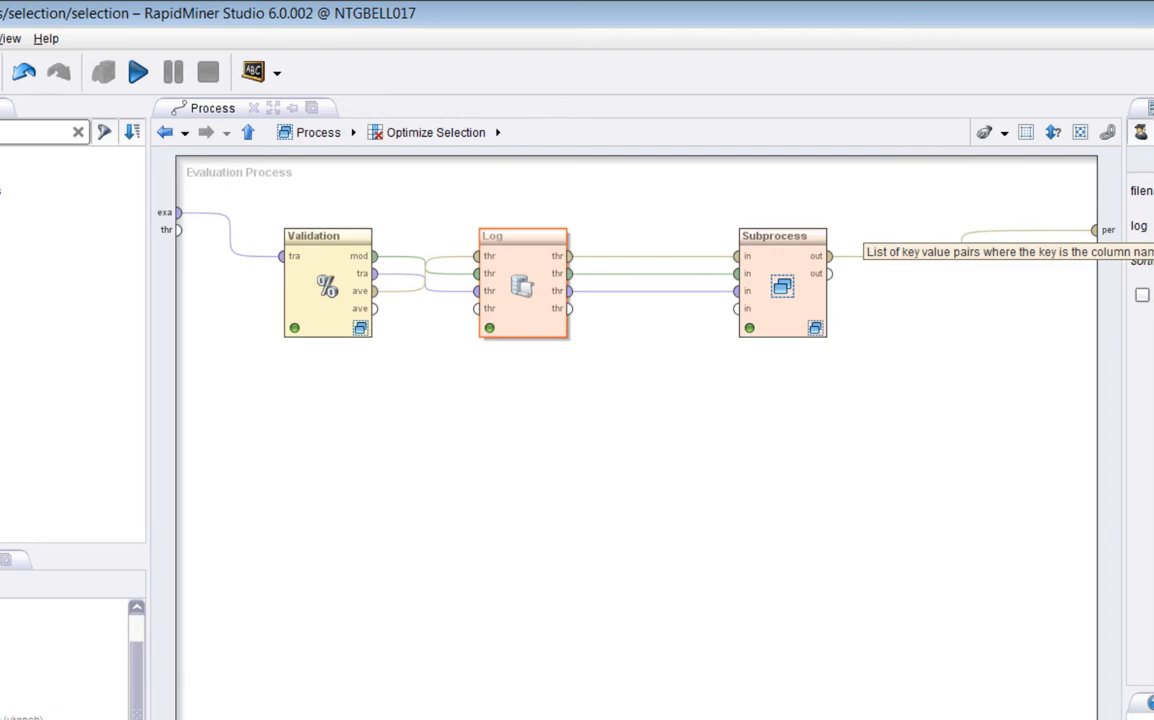
{"action": "left_click", "coordinate": [1152, 227]}
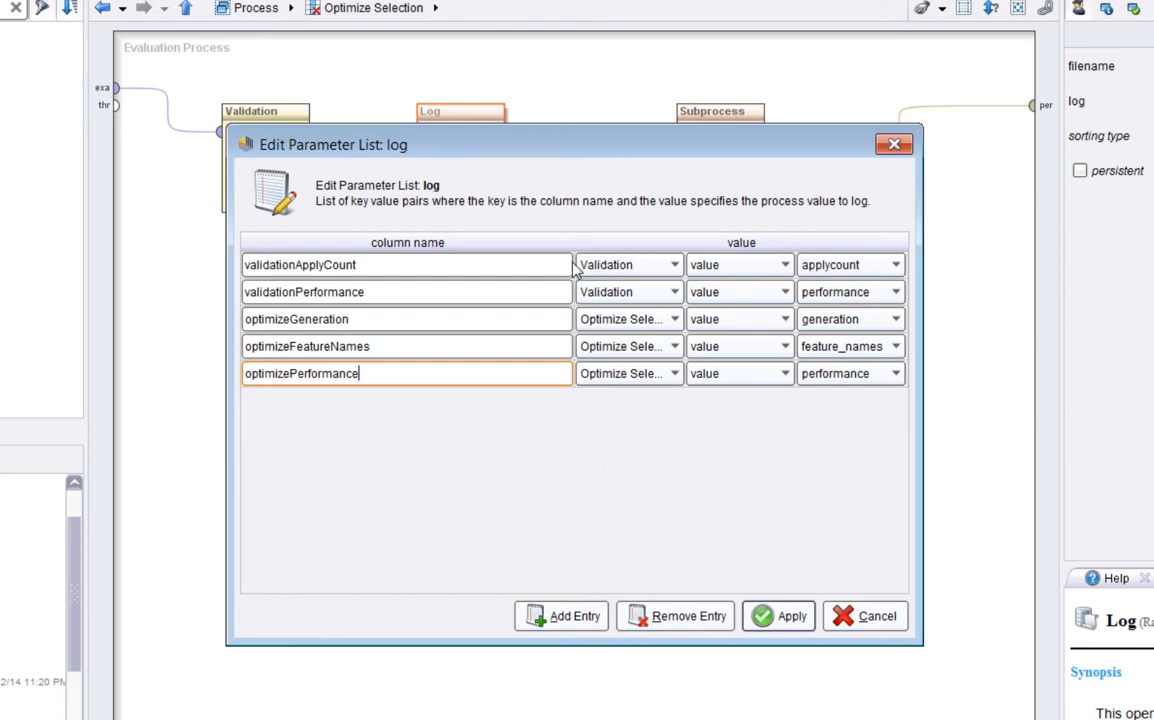
{"action": "left_click_drag", "start_coordinate": [582, 248], "coordinate": [497, 248]}
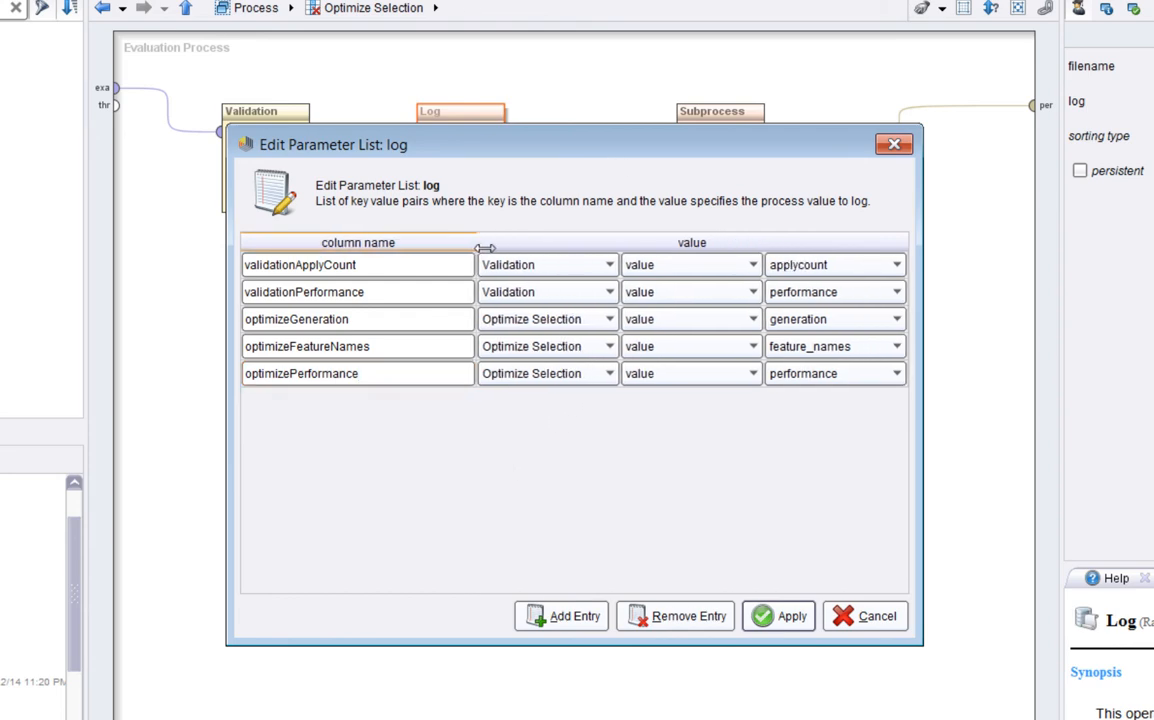
{"action": "left_click_drag", "start_coordinate": [507, 149], "coordinate": [475, 252]}
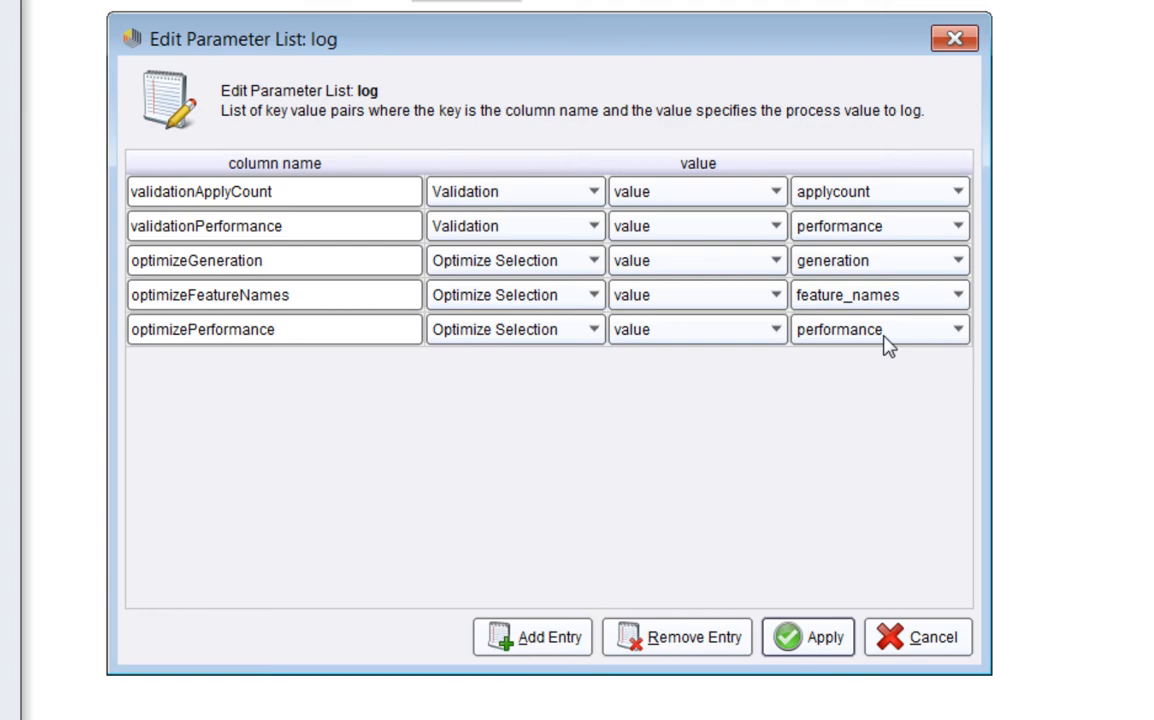
{"action": "left_click", "coordinate": [877, 648]}
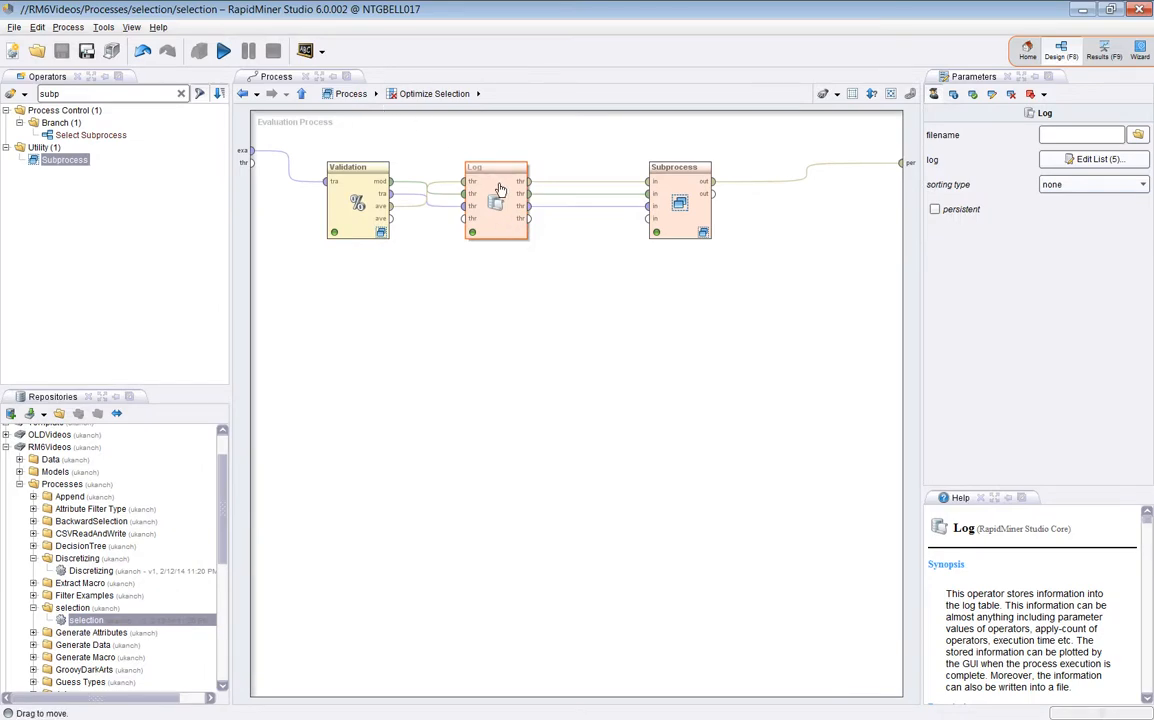
Run the process with a breakpoint after the Log operator, and review the k-NN model and performance vector.
{"action": "key", "text": "F7"}
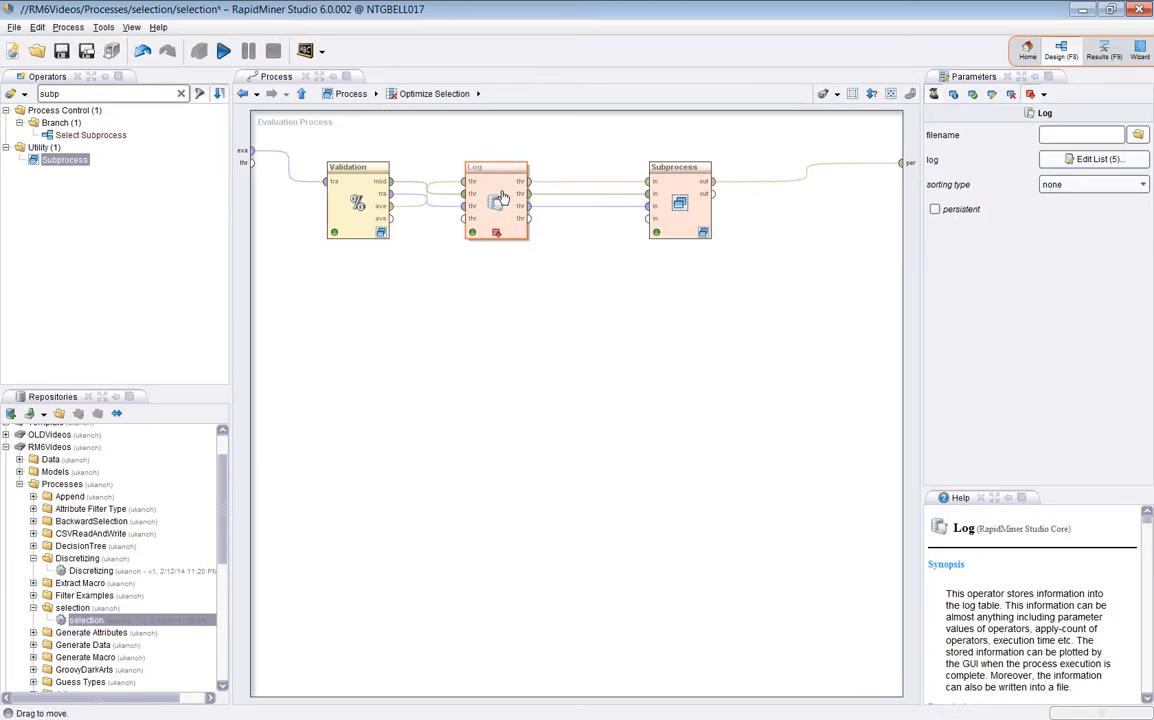
{"action": "left_click", "coordinate": [226, 54]}
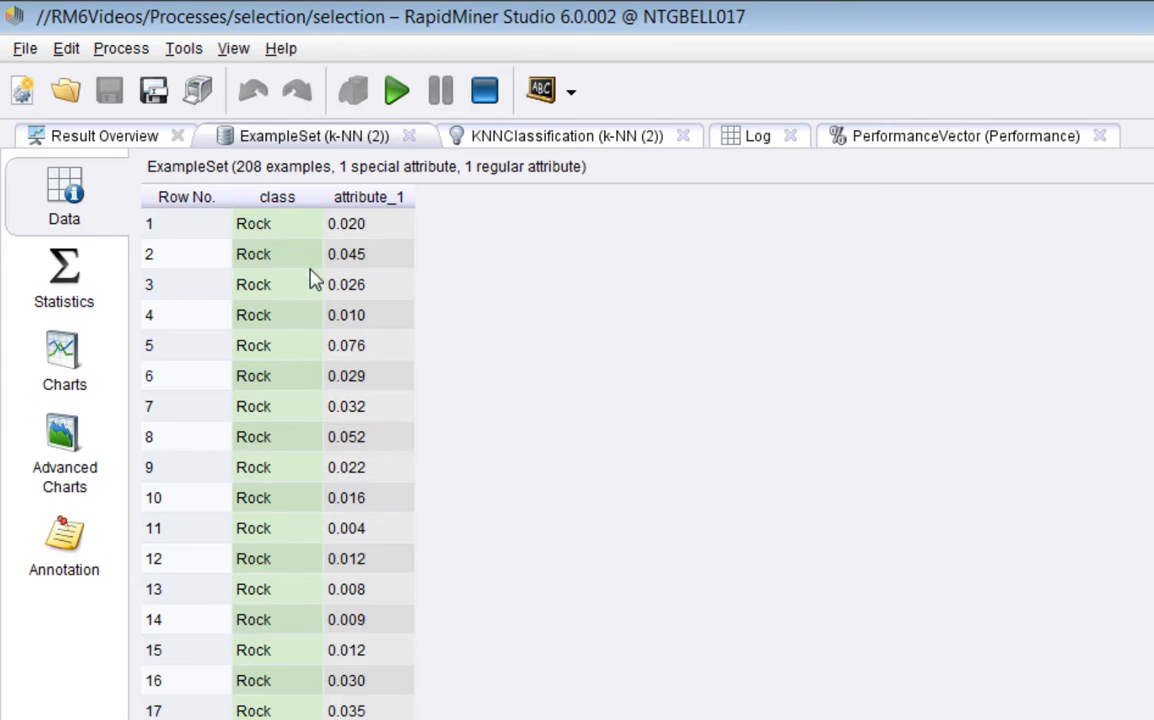
{"action": "left_click", "coordinate": [505, 132]}
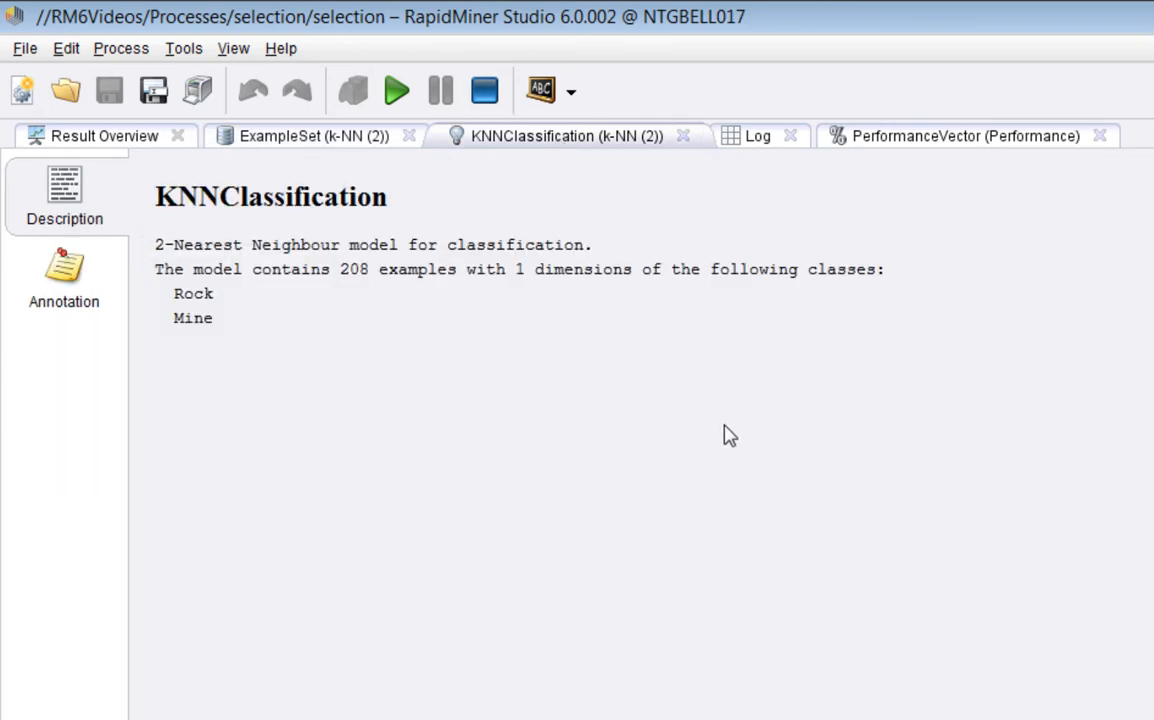
{"action": "left_click", "coordinate": [966, 140]}
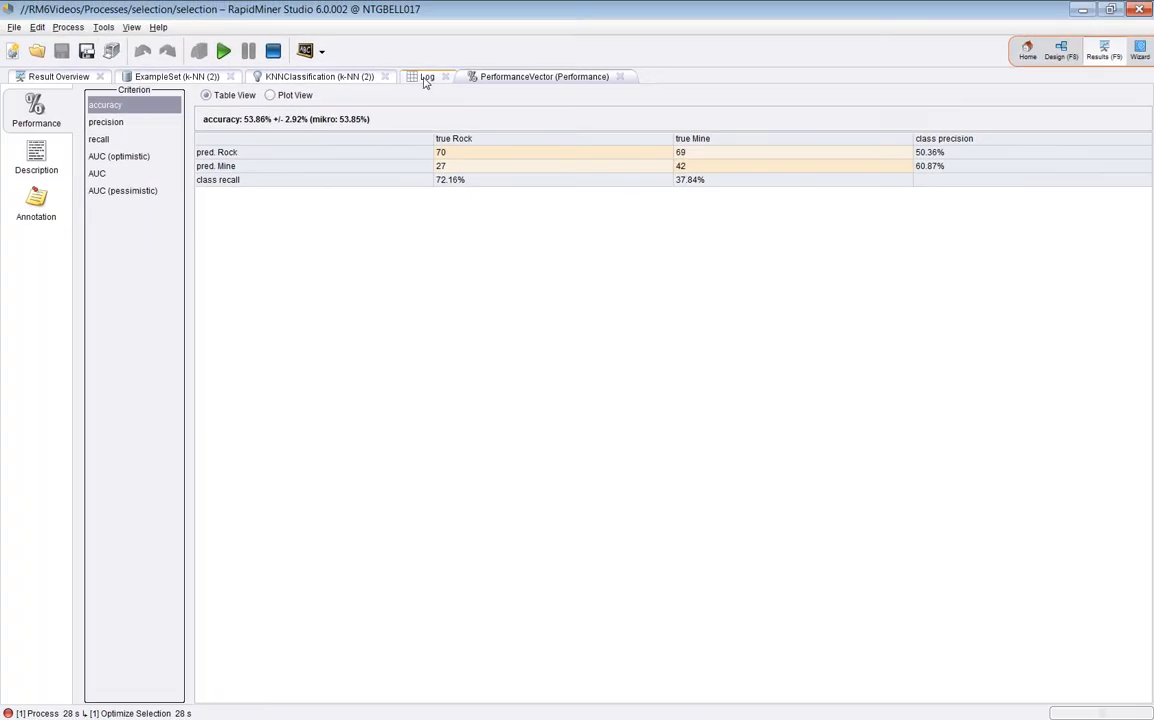
Show the Log results as a table and fit all its column widths.
{"action": "left_click", "coordinate": [425, 78]}
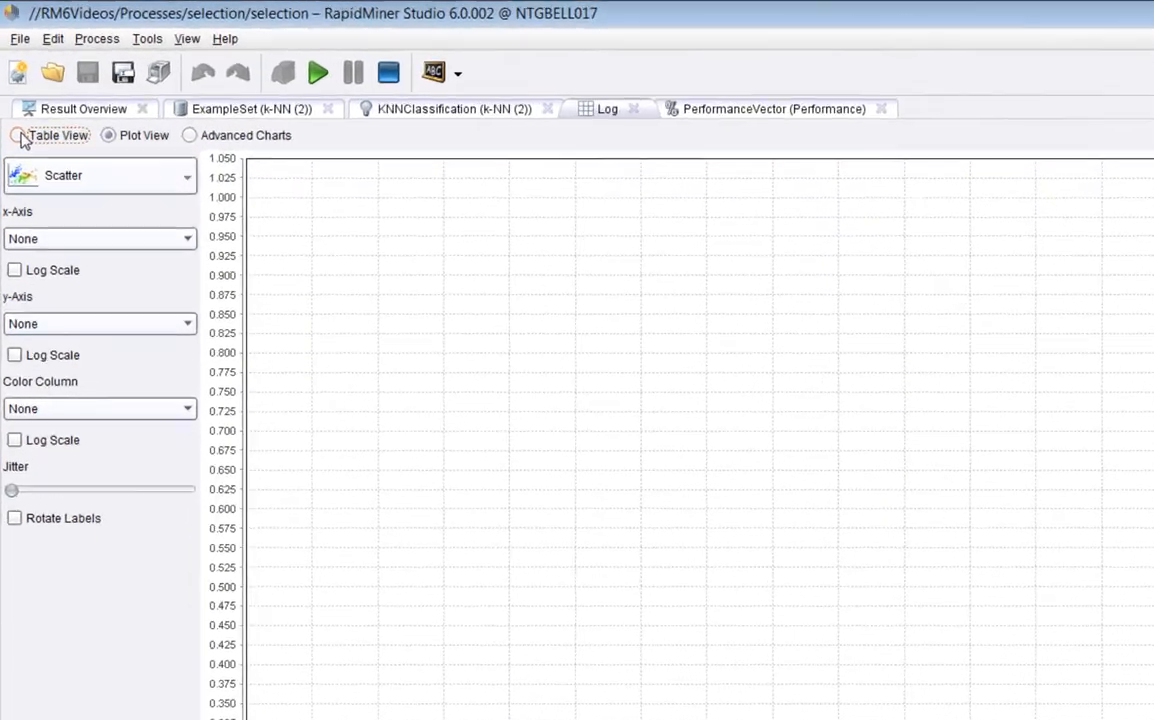
{"action": "left_click", "coordinate": [22, 137]}
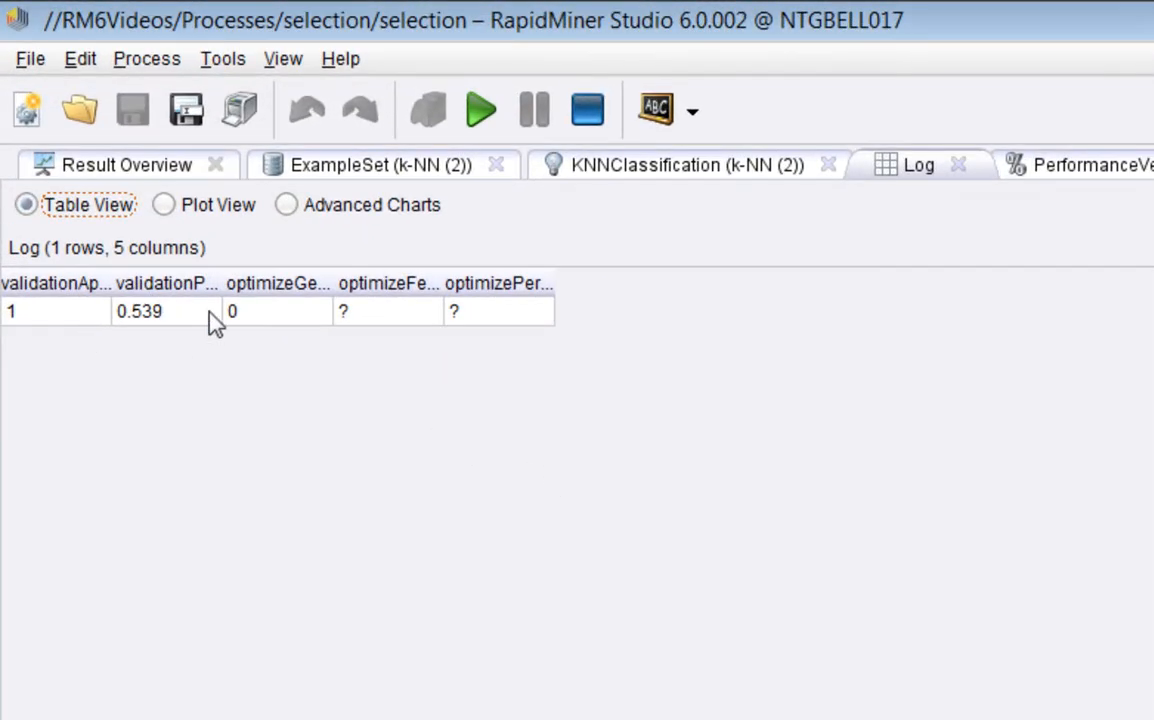
{"action": "right_click", "coordinate": [319, 308]}
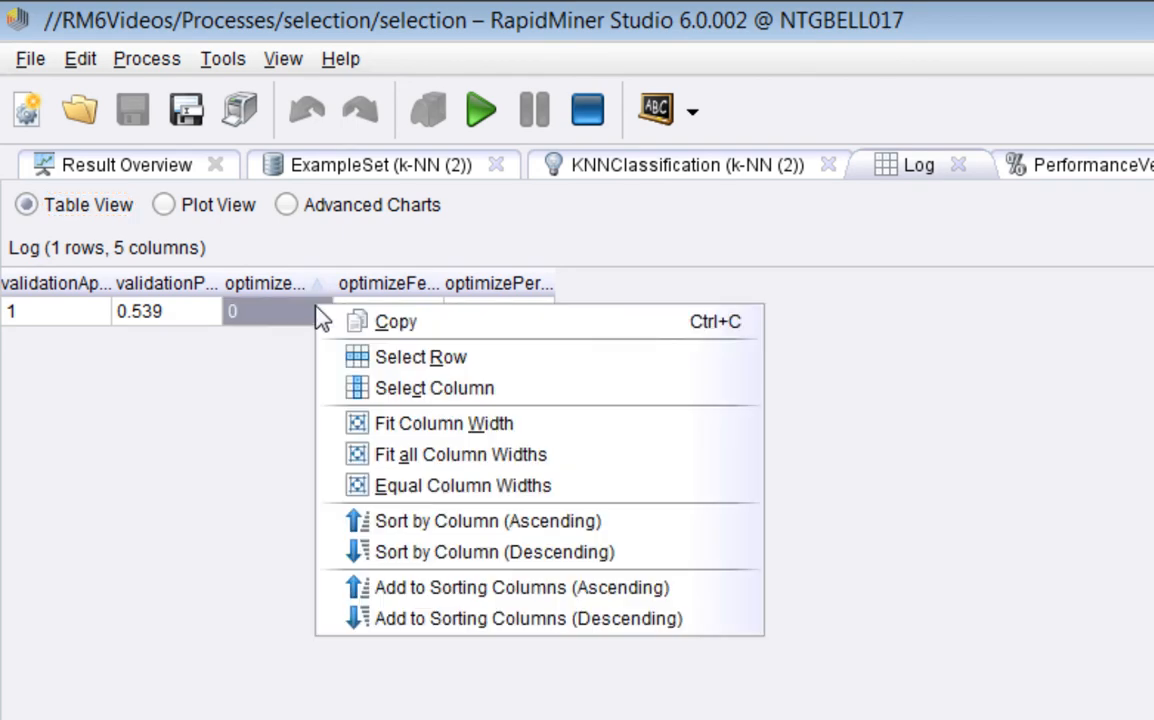
{"action": "left_click", "coordinate": [468, 456]}
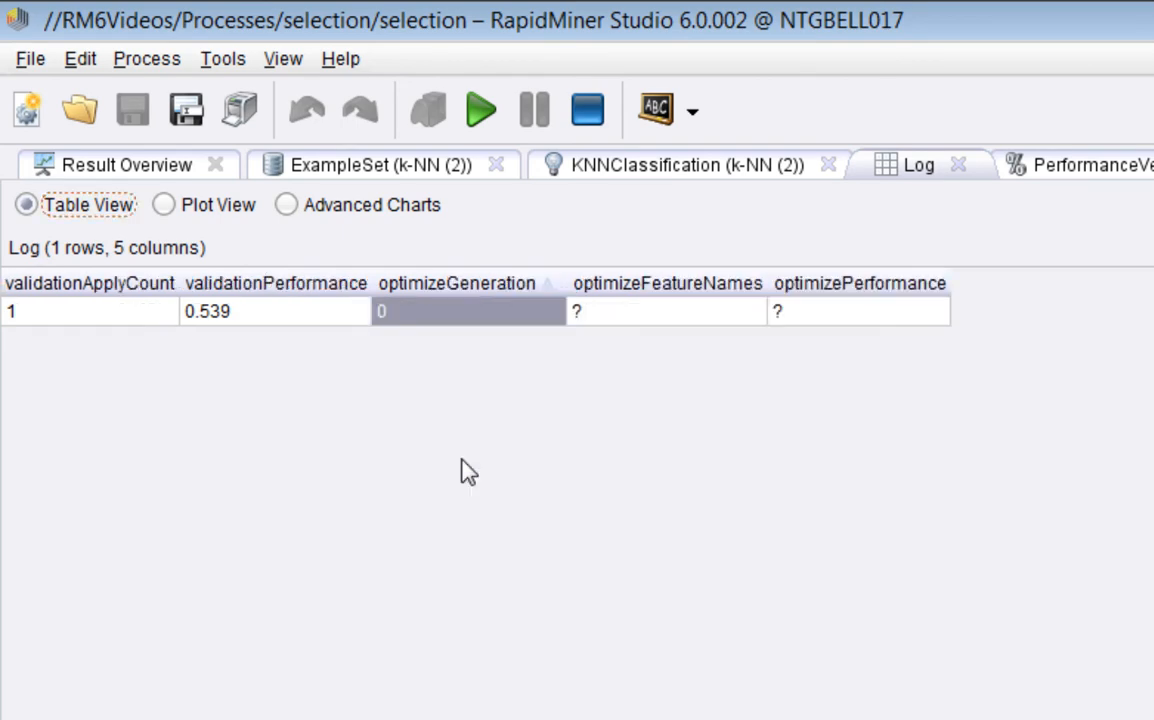
Examine each value in the first log row and widen the optimizeGeneration column slightly.
{"action": "left_click", "coordinate": [697, 313]}
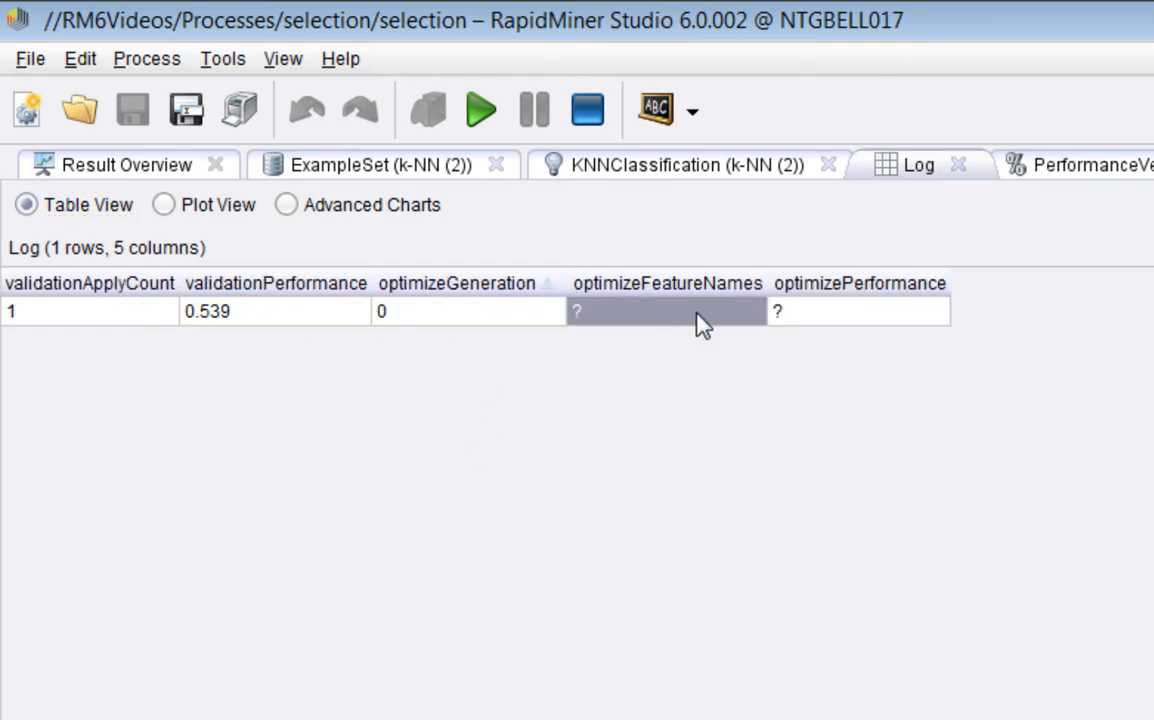
{"action": "left_click_drag", "start_coordinate": [698, 314], "coordinate": [848, 316]}
{"action": "left_click", "coordinate": [666, 318]}
{"action": "left_click", "coordinate": [68, 318]}
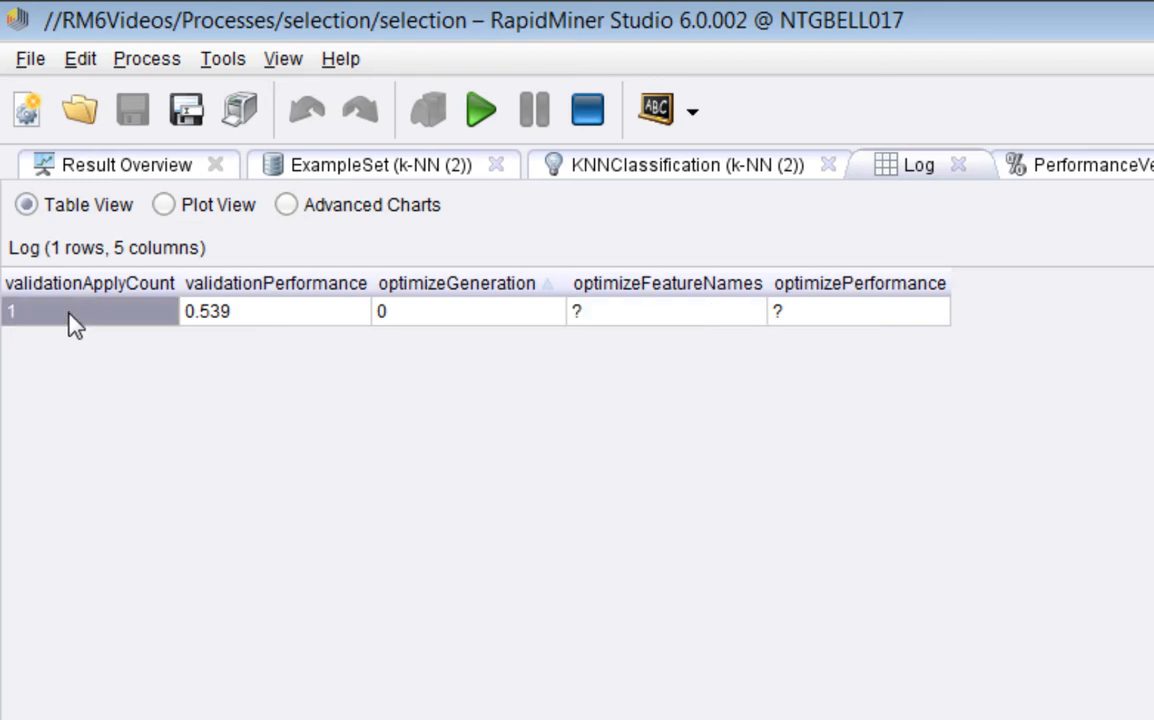
{"action": "left_click", "coordinate": [278, 318]}
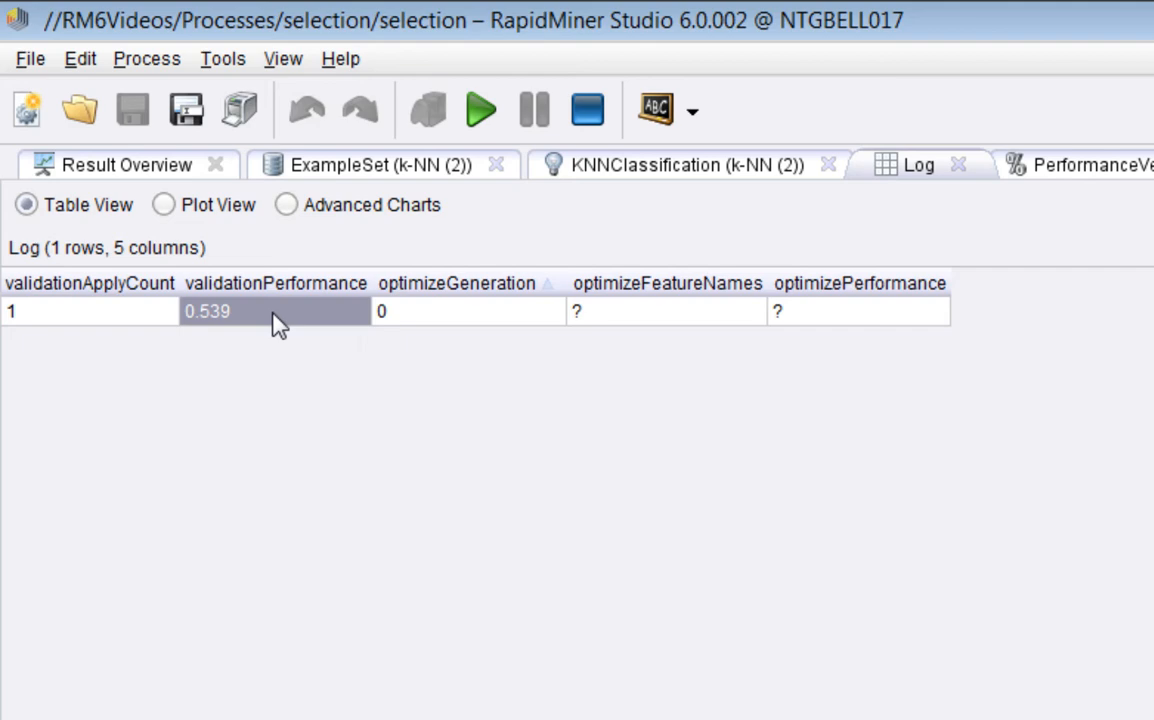
{"action": "left_click", "coordinate": [477, 317]}
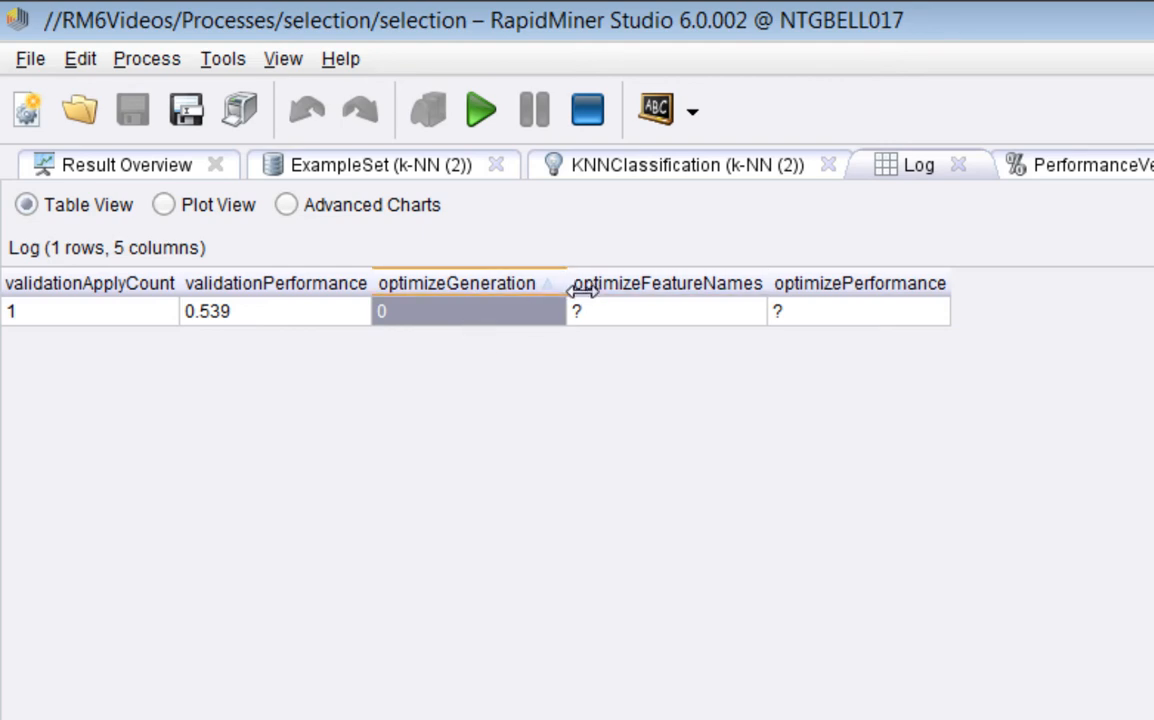
{"action": "left_click_drag", "start_coordinate": [584, 288], "coordinate": [620, 288]}
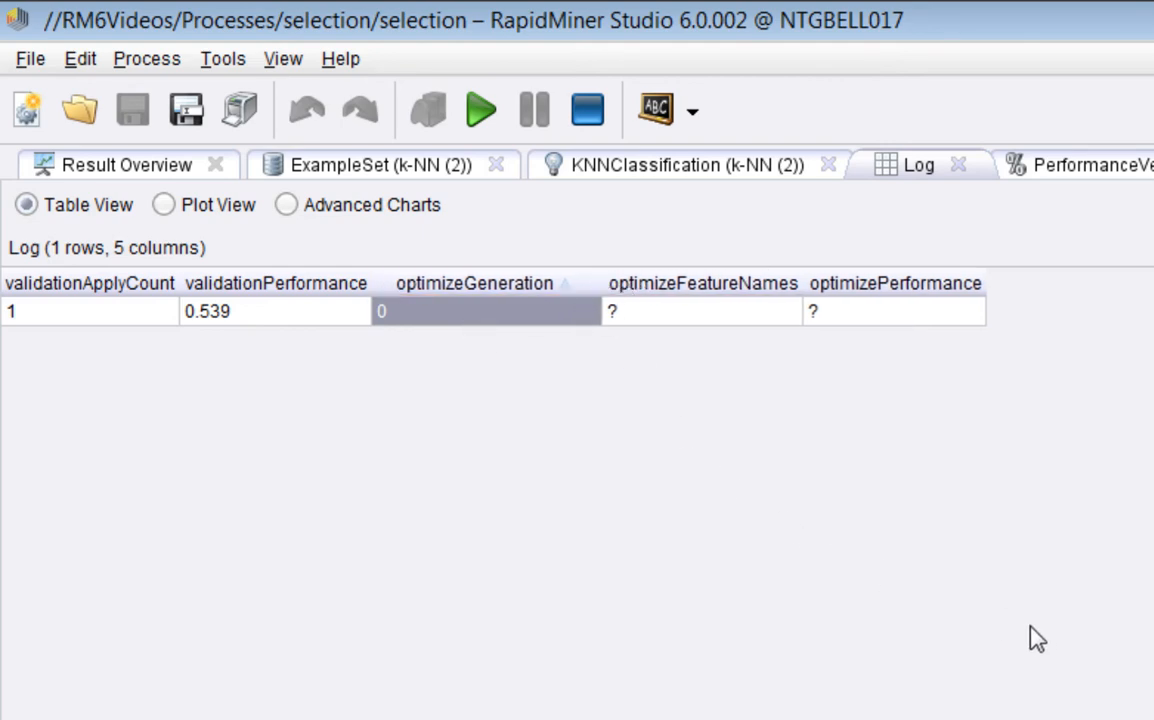
Resume the process to the next breakpoint and review the new k-NN model, performance vector and log table.
{"action": "left_click", "coordinate": [484, 112]}
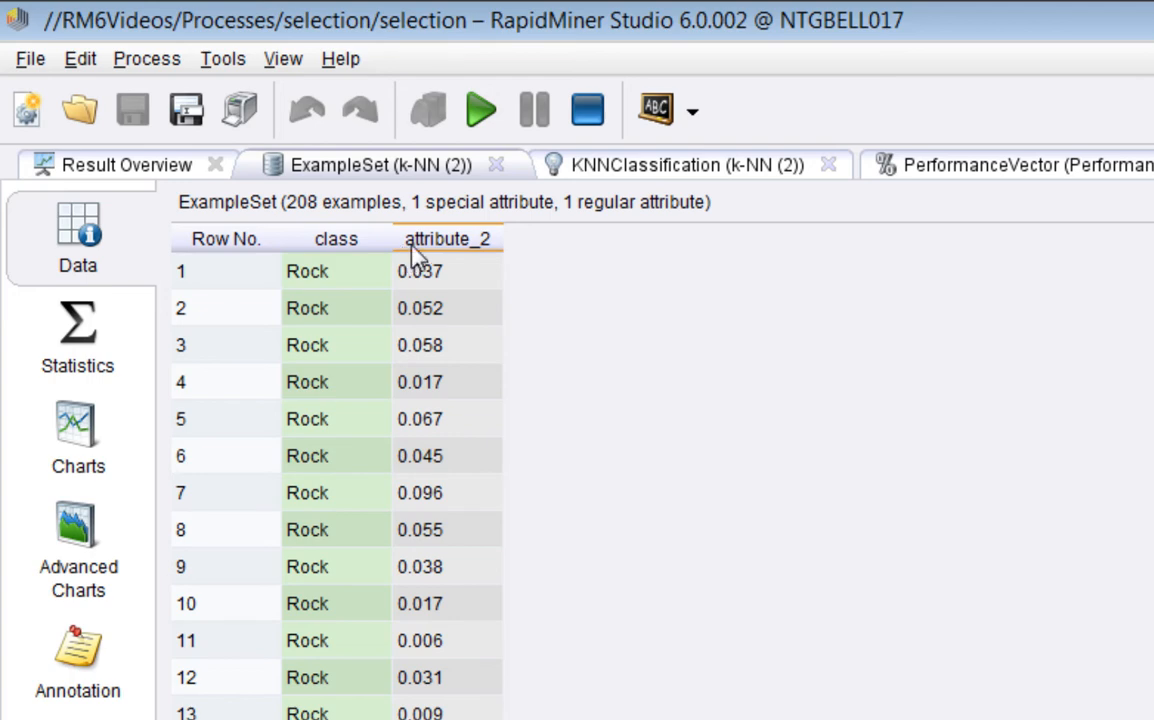
{"action": "left_click", "coordinate": [630, 168]}
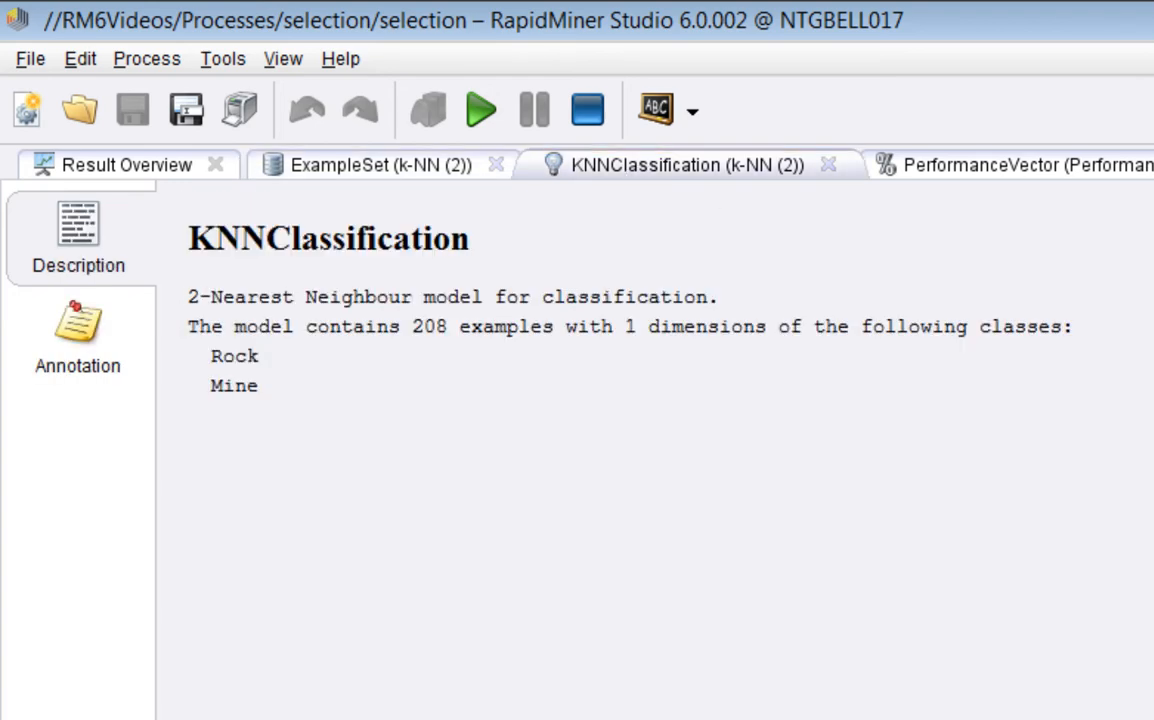
{"action": "left_click", "coordinate": [1106, 174]}
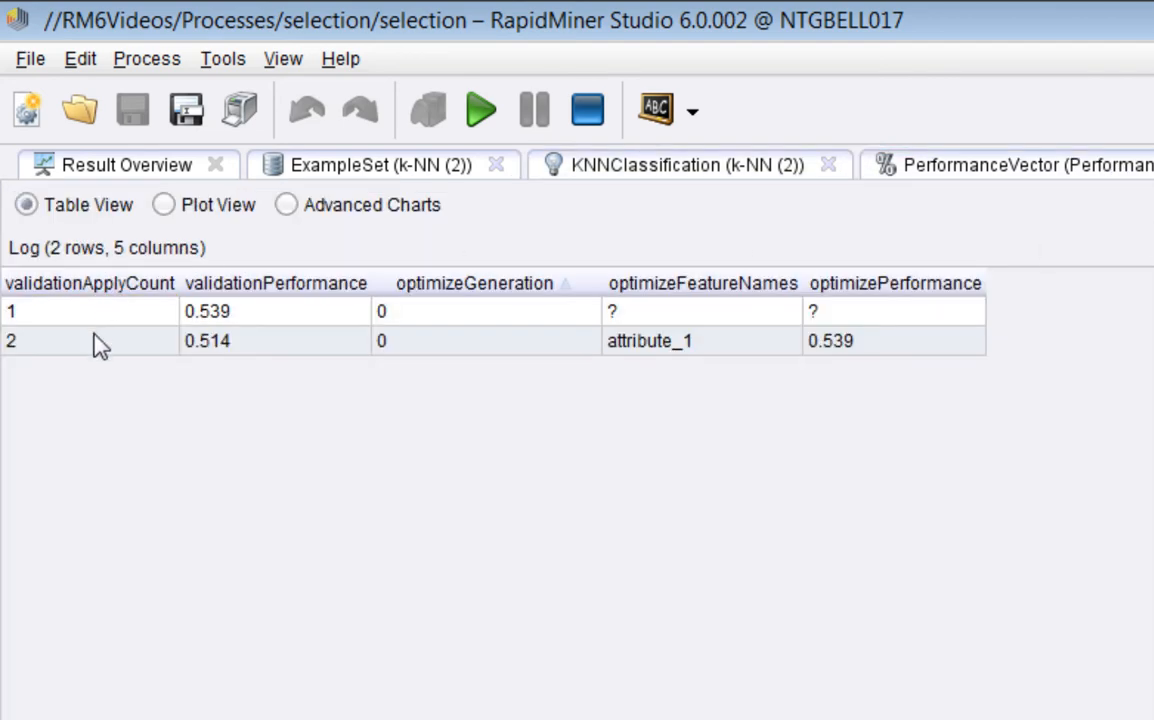
Compare the values in the first two rows of the log table, including the second row's optimizeFeatureNames and optimizePerformance.
{"action": "left_click_drag", "start_coordinate": [103, 318], "coordinate": [880, 322]}
{"action": "left_click_drag", "start_coordinate": [40, 350], "coordinate": [507, 356]}
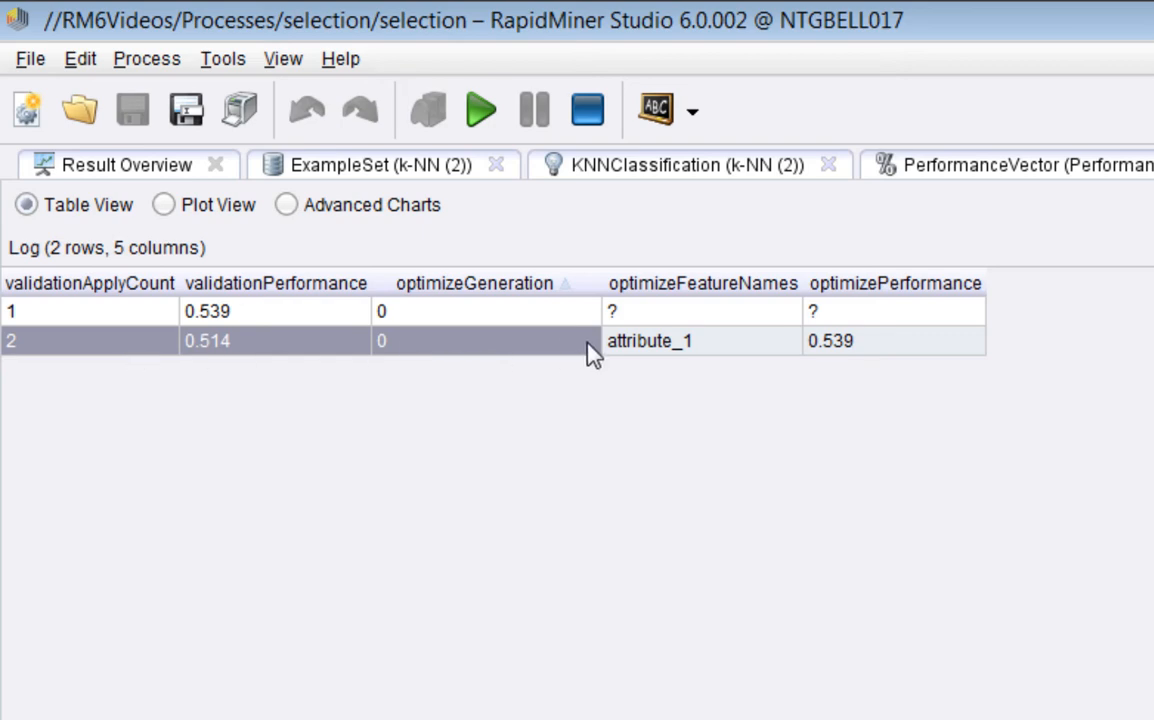
{"action": "left_click", "coordinate": [690, 344]}
{"action": "left_click_drag", "start_coordinate": [690, 343], "coordinate": [872, 345]}
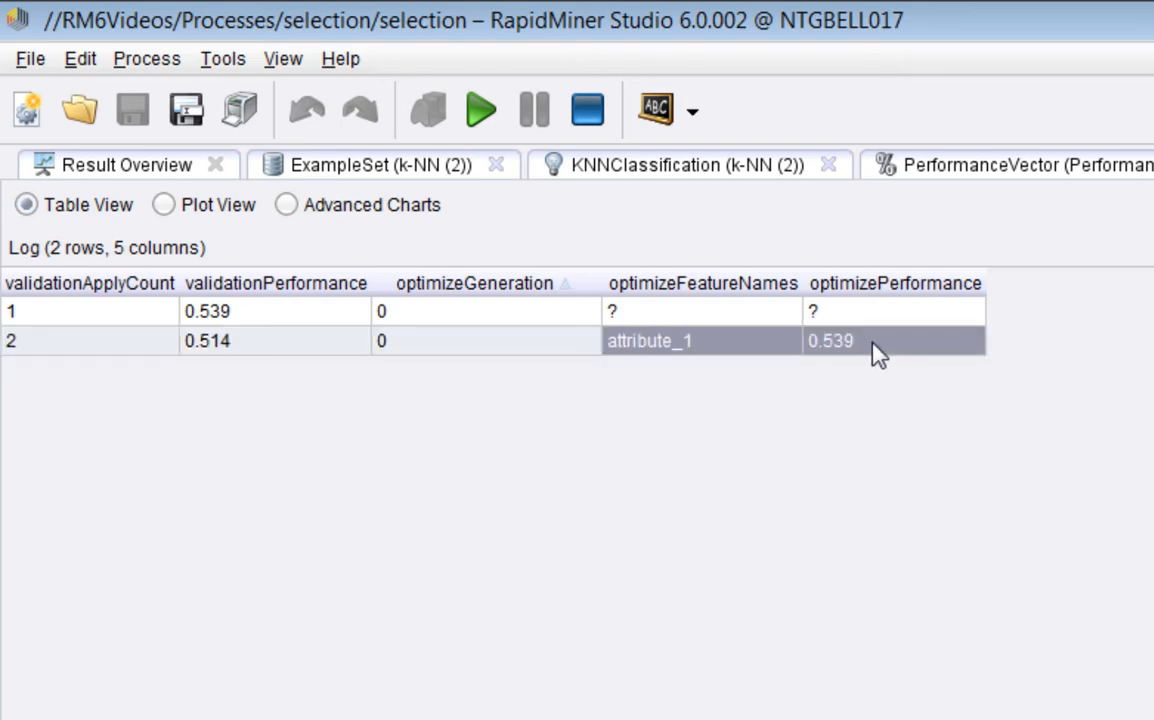
Resume the process for the third iteration and review its performance vector and the third row of the log table.
{"action": "left_click", "coordinate": [481, 110]}
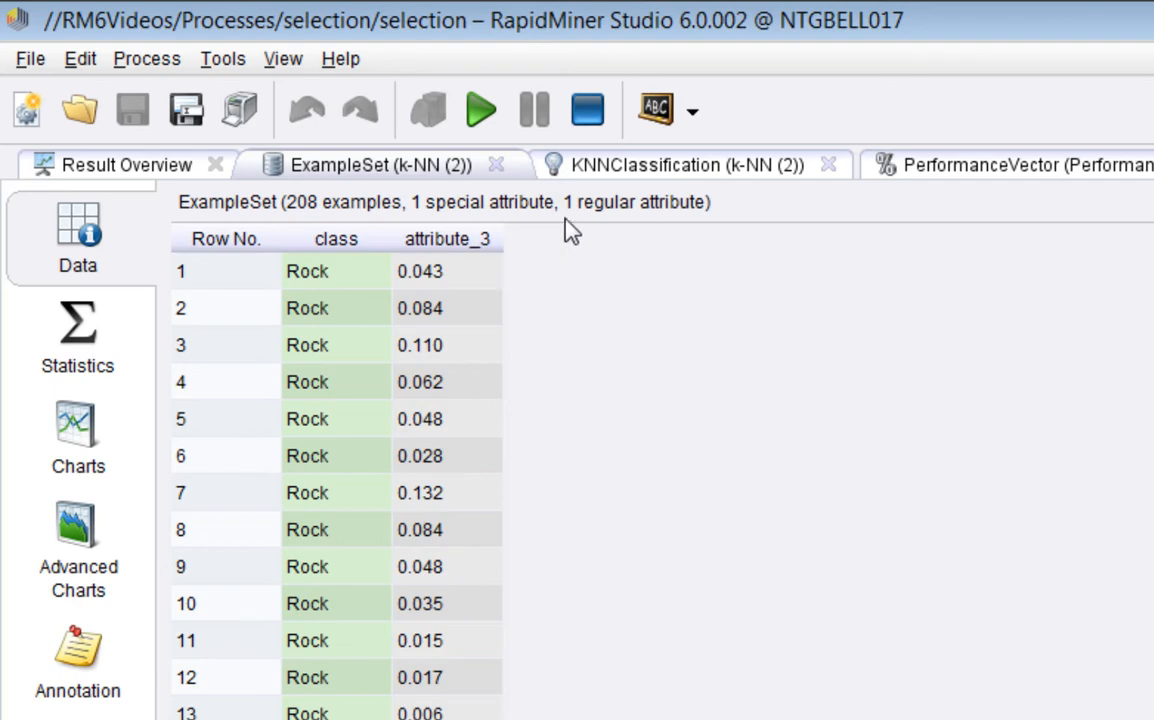
{"action": "left_click", "coordinate": [985, 168]}
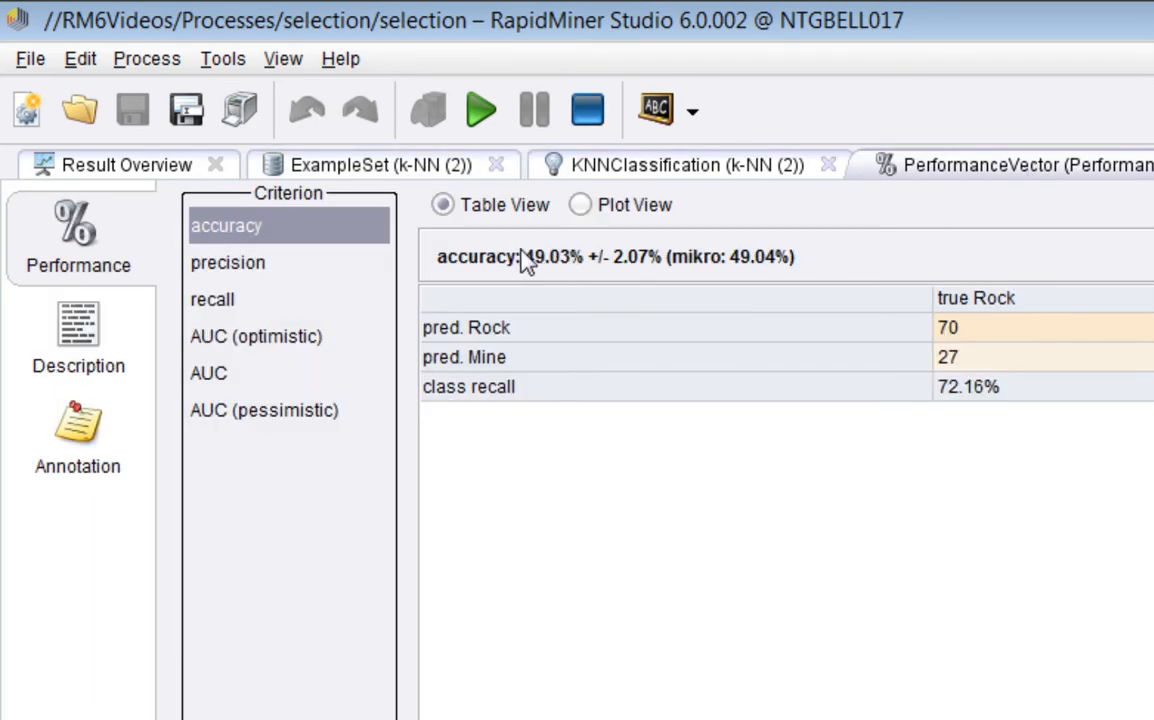
{"action": "left_click", "coordinate": [1150, 165]}
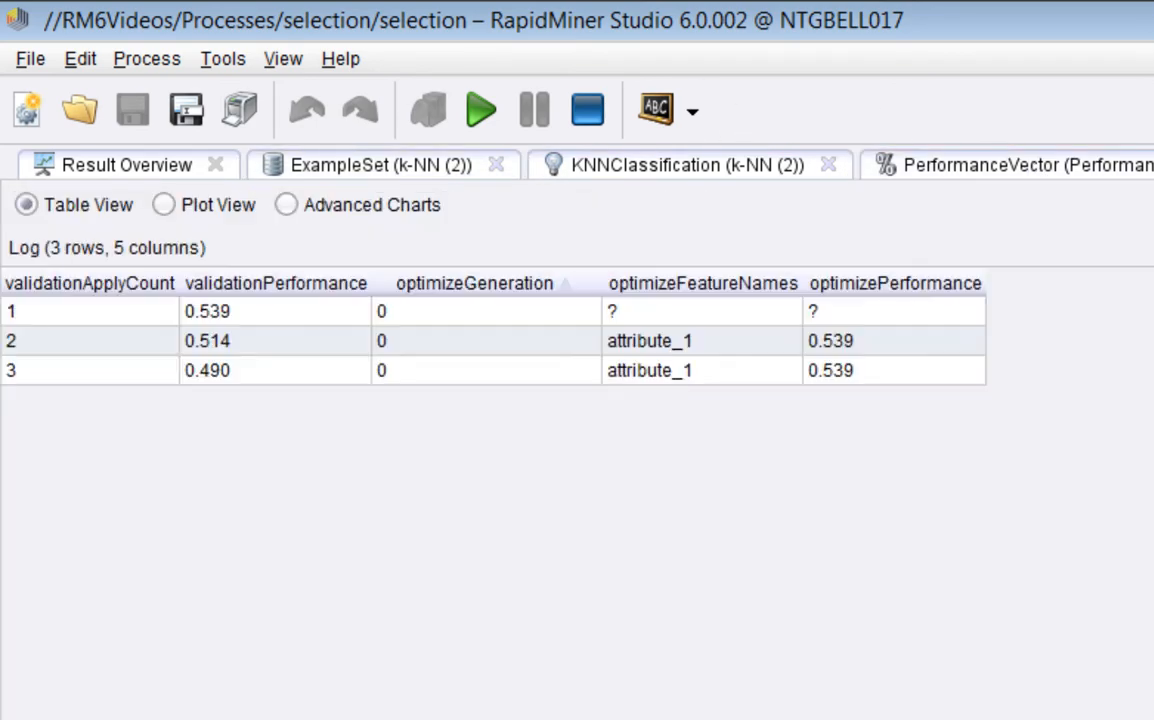
{"action": "left_click", "coordinate": [114, 381]}
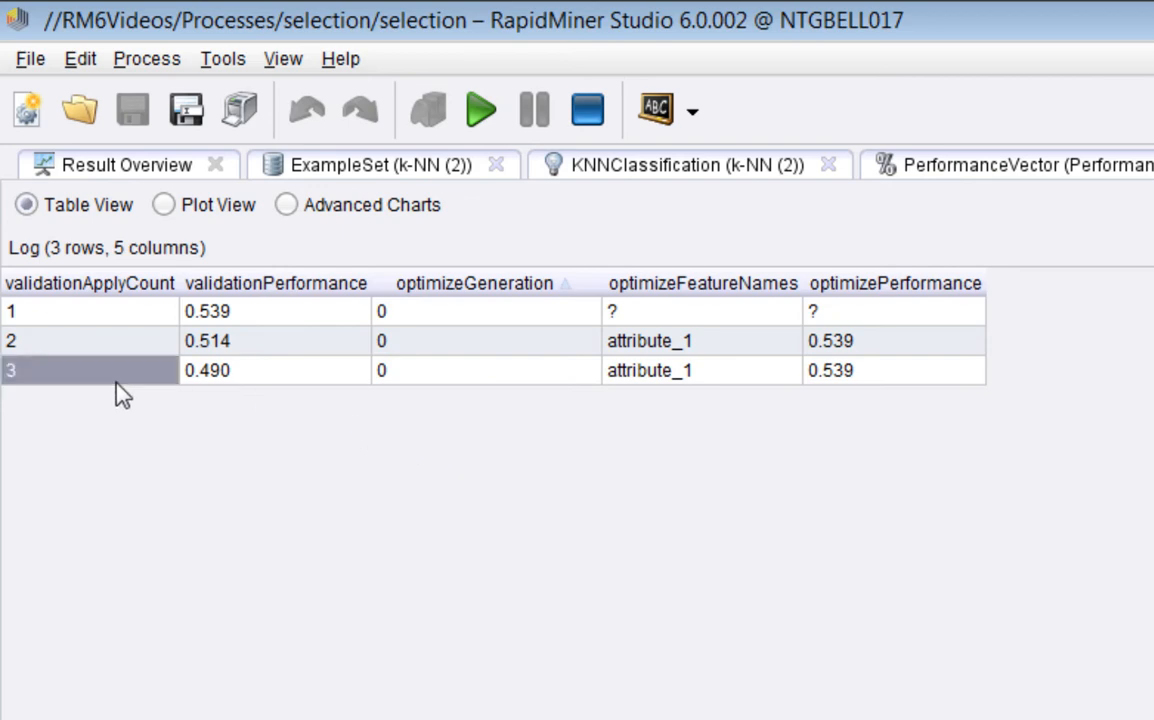
{"action": "left_click", "coordinate": [262, 388]}
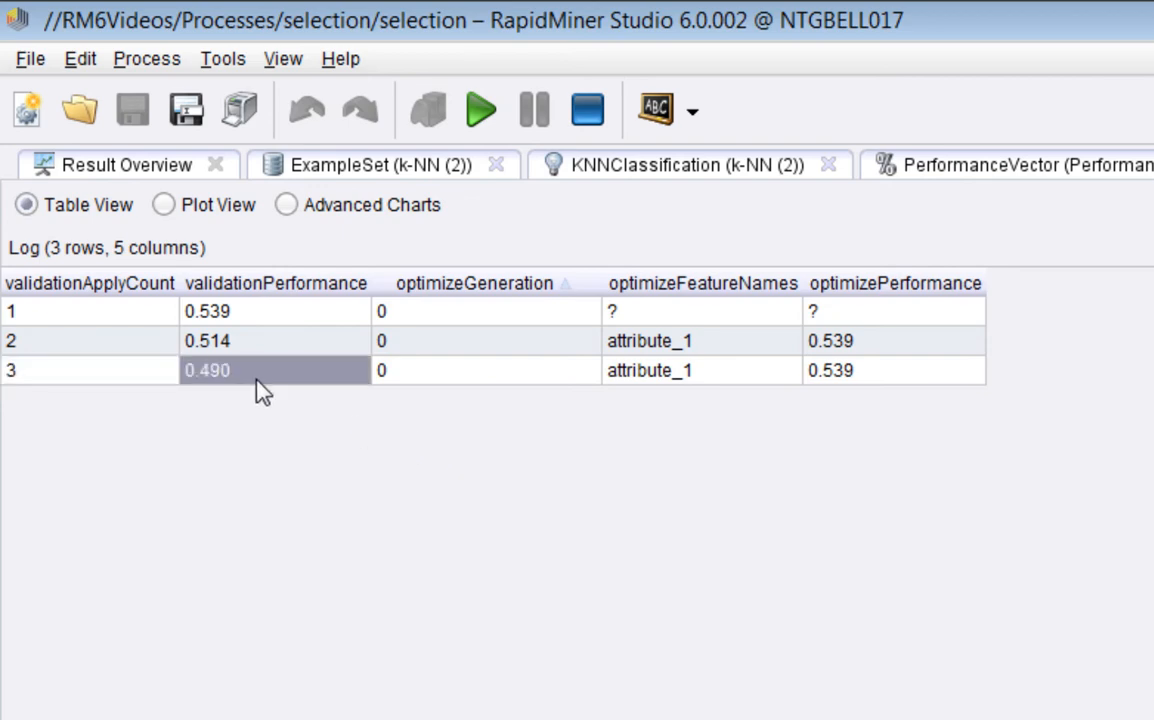
{"action": "left_click", "coordinate": [678, 374]}
Resume the process through three more breakpoints and review the performance vector and sixth log row for attribute_6.
{"action": "left_click", "coordinate": [484, 112]}
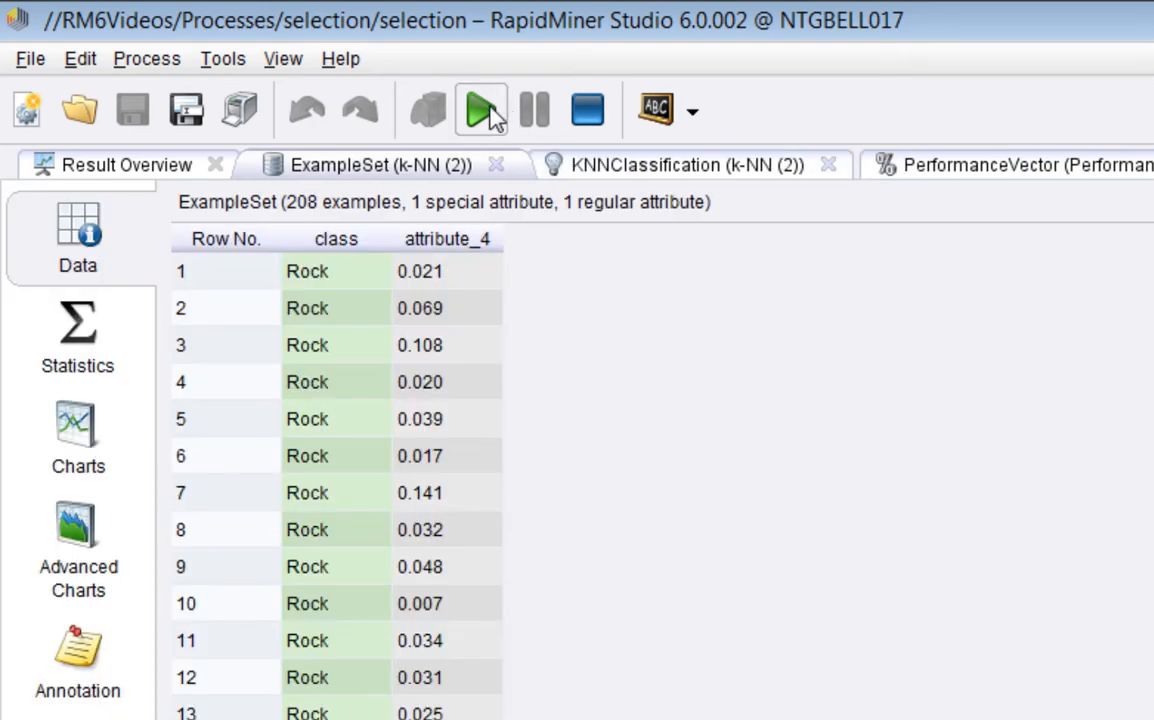
{"action": "left_click", "coordinate": [495, 114]}
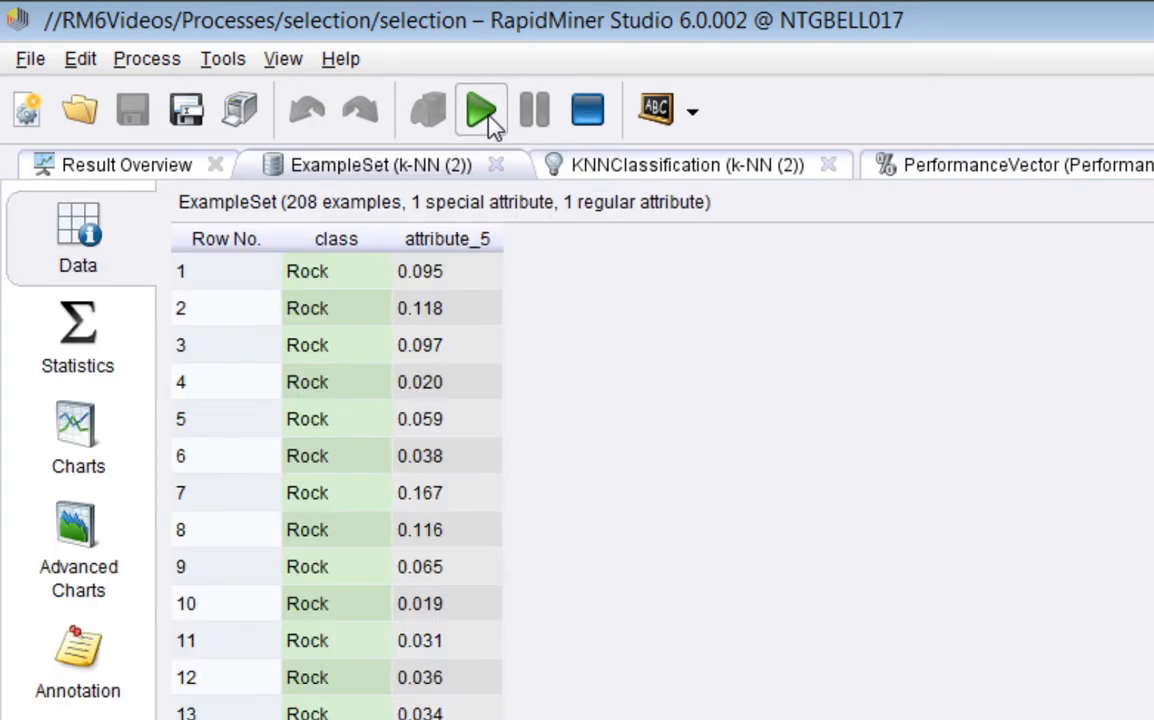
{"action": "left_click", "coordinate": [484, 112]}
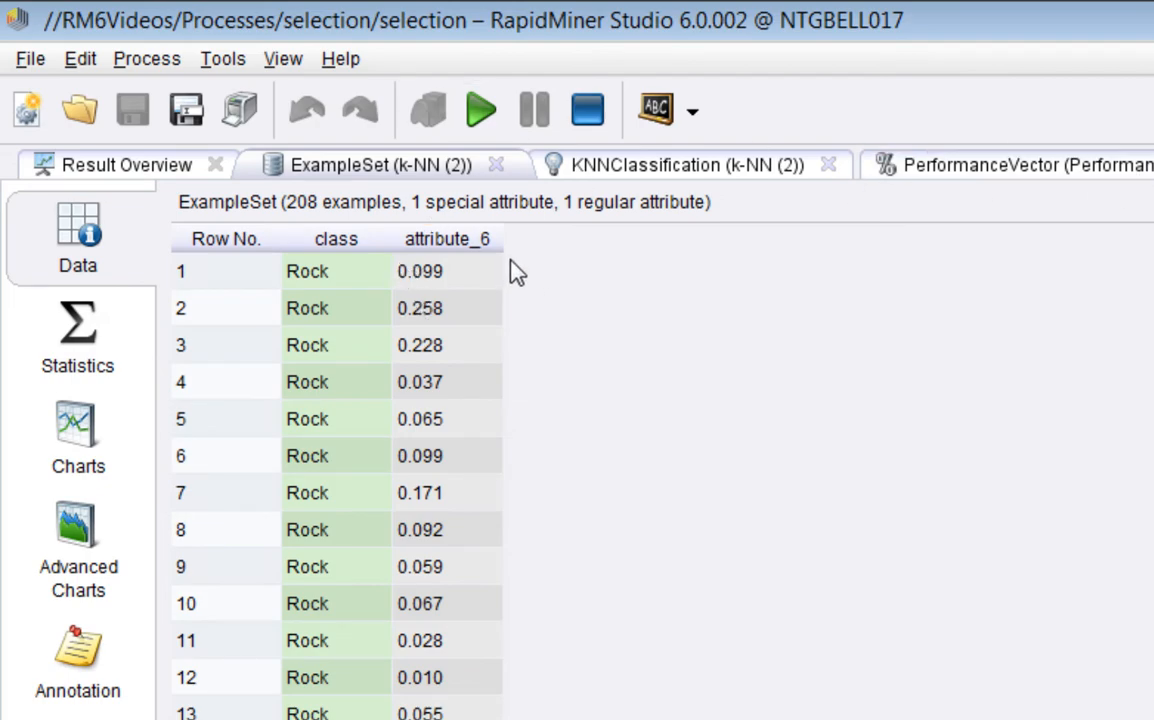
{"action": "left_click", "coordinate": [918, 168]}
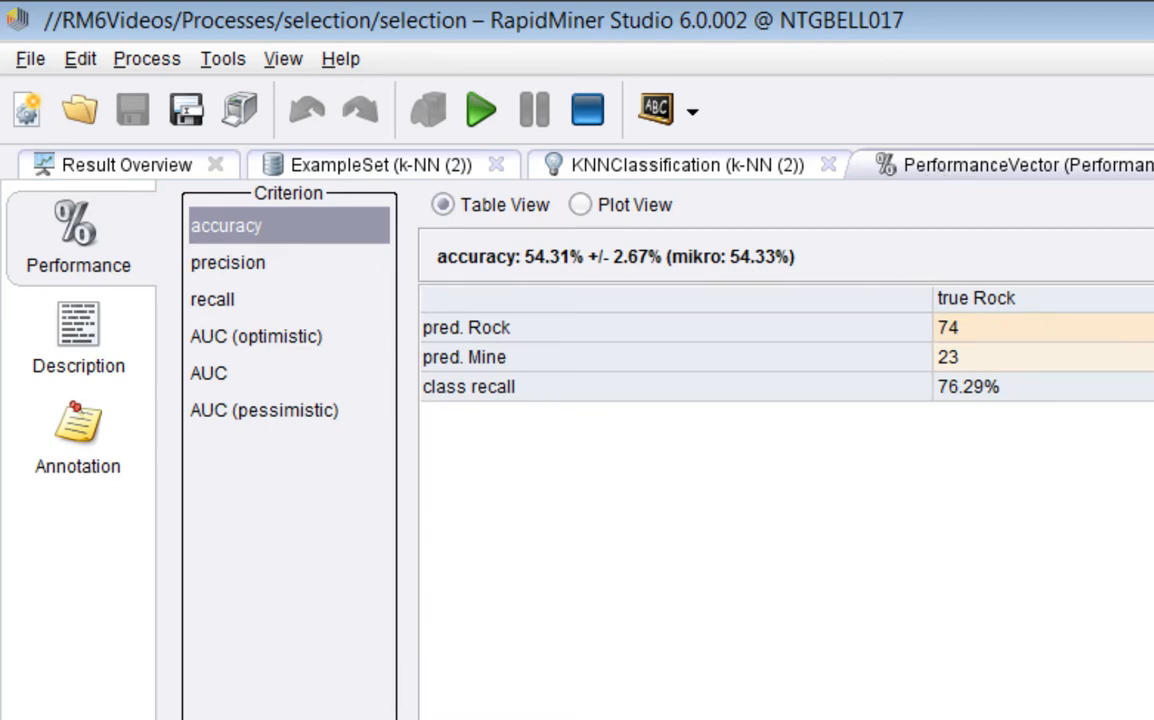
{"action": "left_click", "coordinate": [1150, 166]}
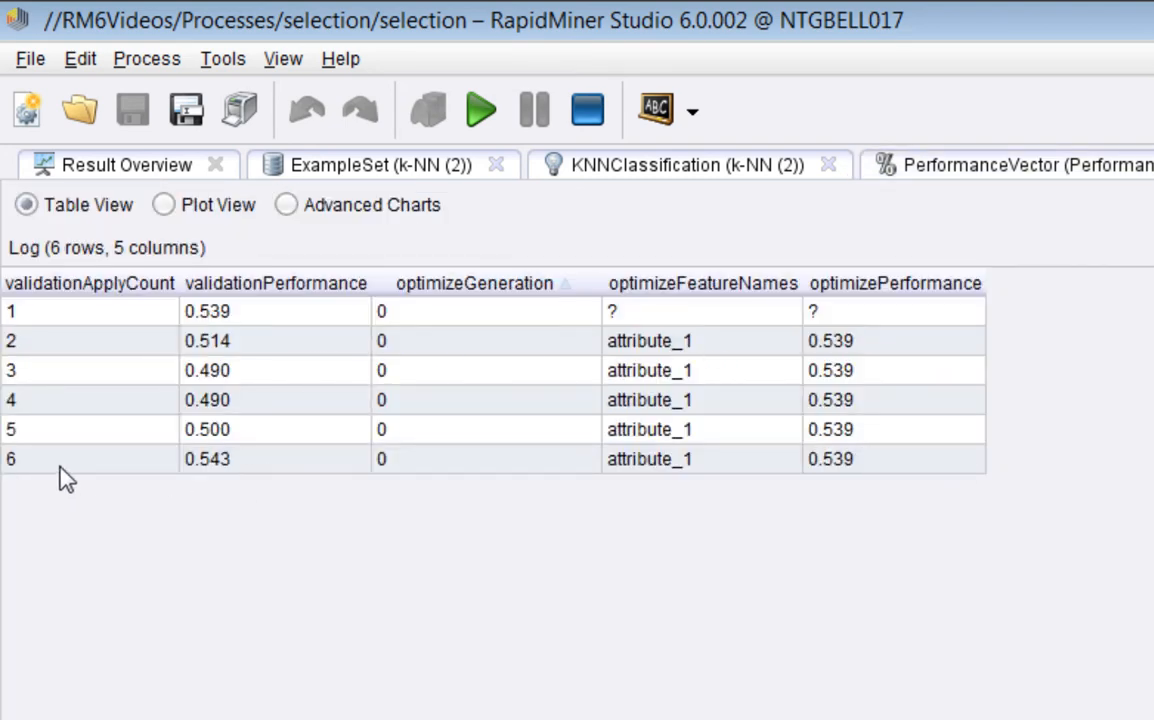
{"action": "left_click_drag", "start_coordinate": [62, 476], "coordinate": [211, 471]}
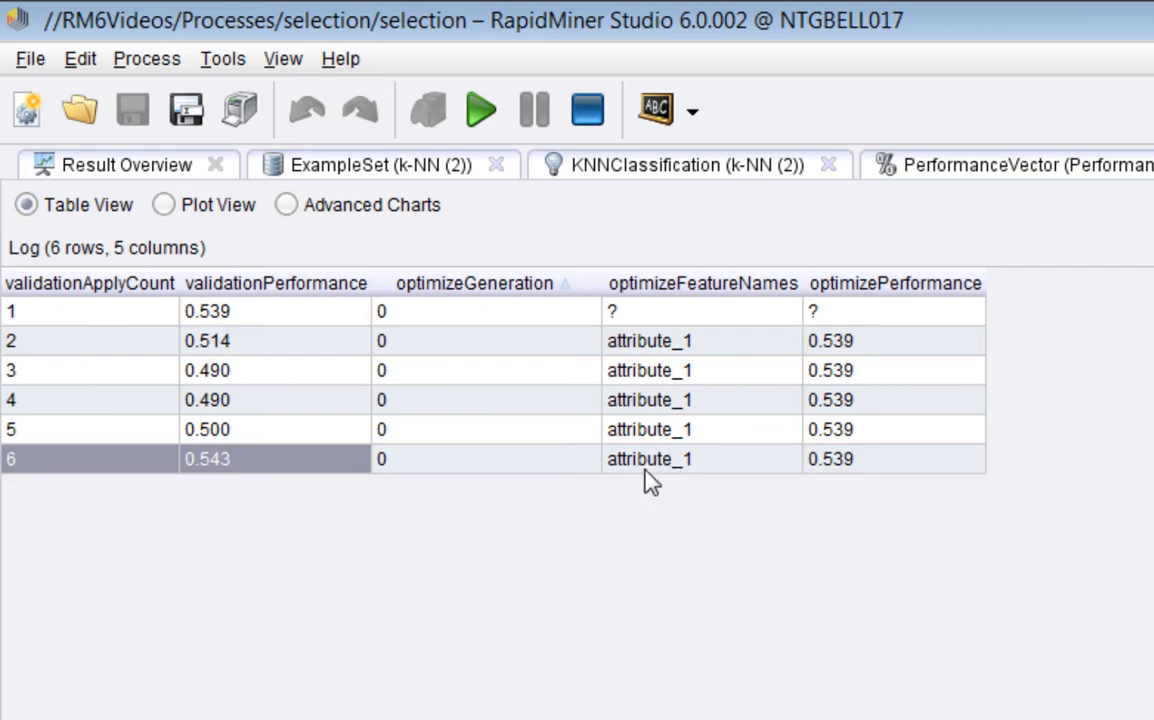
Resume the process for the seventh iteration and examine its feature name and performance values in the log table.
{"action": "left_click", "coordinate": [481, 110]}
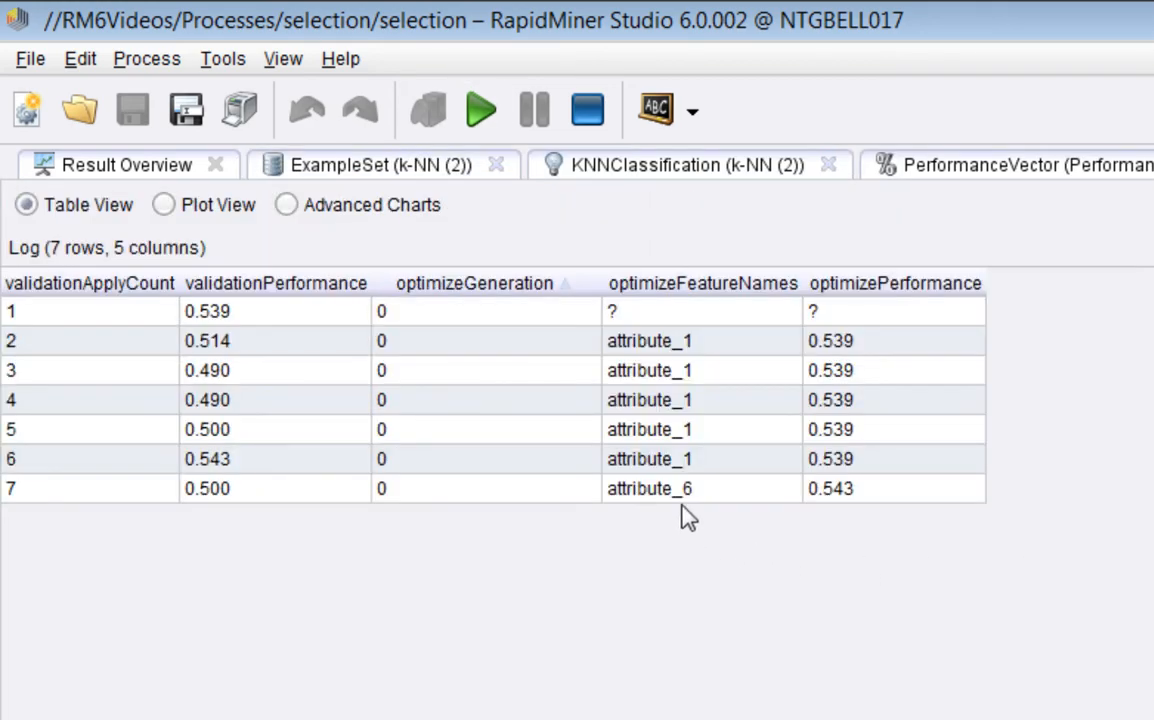
{"action": "left_click_drag", "start_coordinate": [684, 500], "coordinate": [855, 500]}
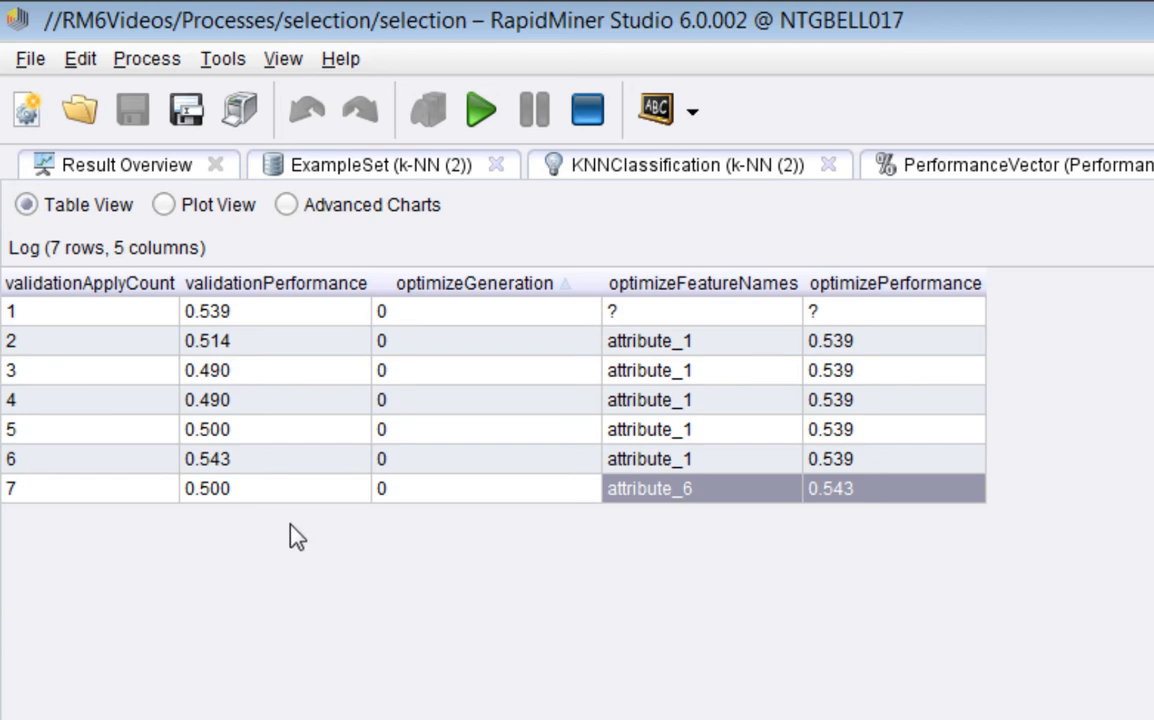
{"action": "left_click_drag", "start_coordinate": [8, 493], "coordinate": [213, 505]}
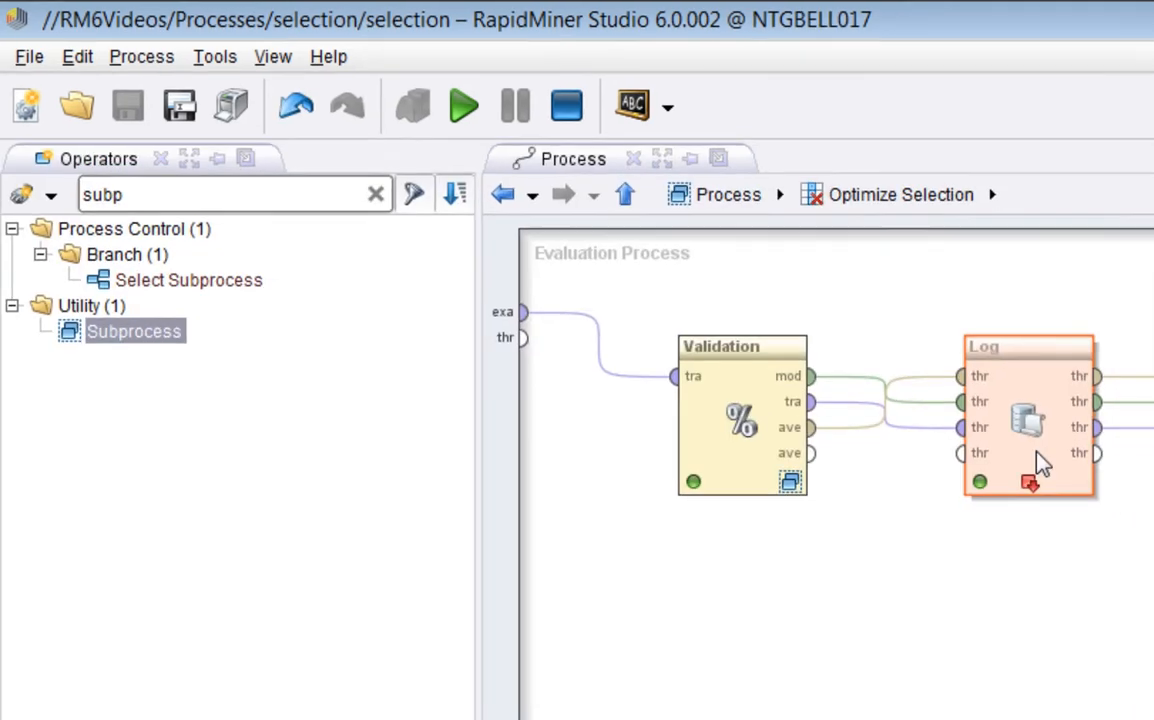
Remove the breakpoint after the Log operator, resume the process to completion and open the Log results.
{"action": "right_click", "coordinate": [1074, 465]}
{"action": "left_click", "coordinate": [557, 376]}
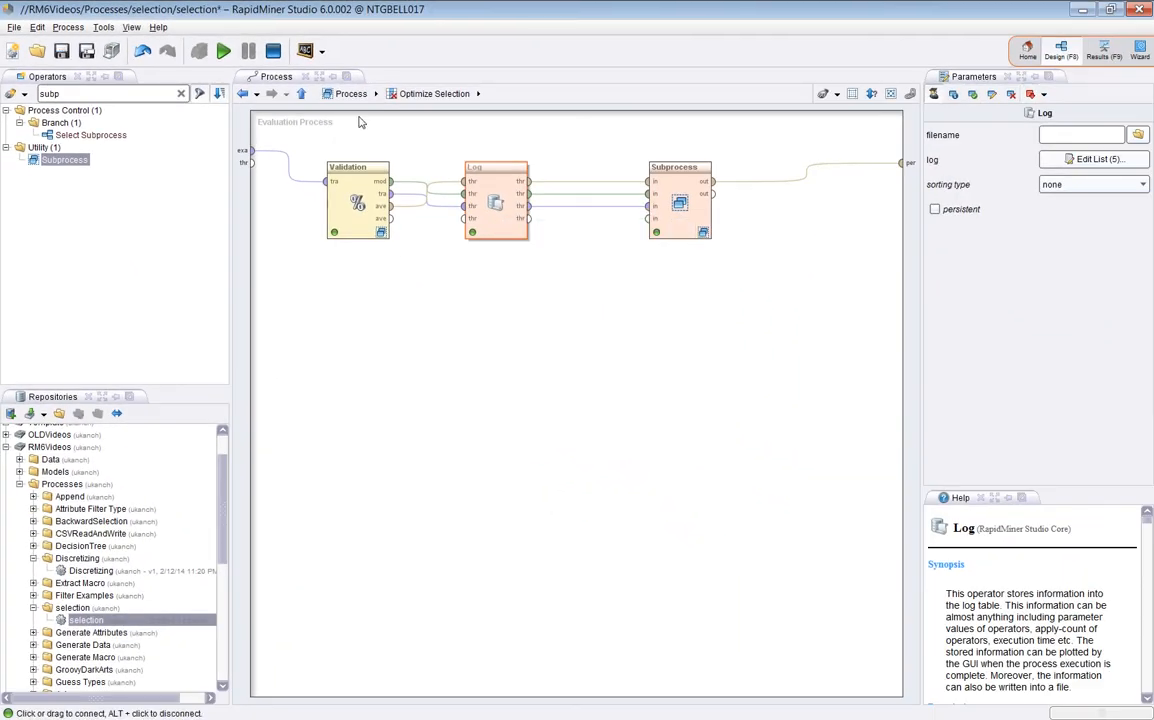
{"action": "left_click", "coordinate": [222, 55]}
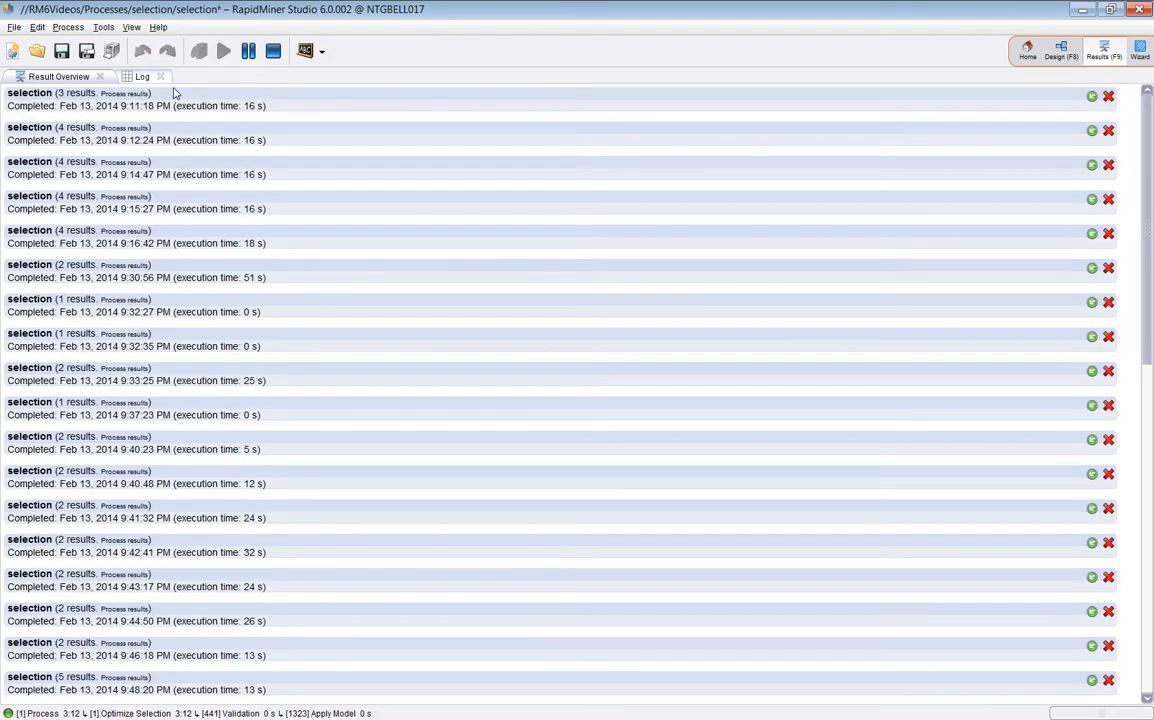
{"action": "left_click", "coordinate": [141, 77]}
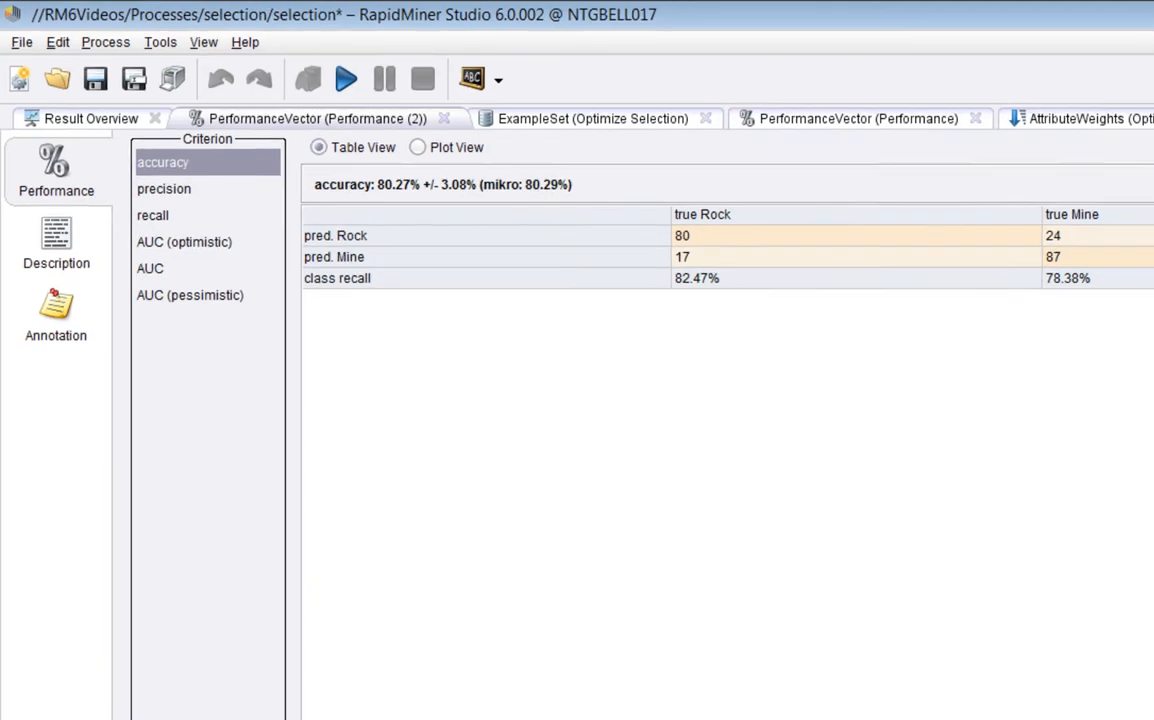
Open the Log to Data example set and examine its first six rows and the following generation 0 rows.
{"action": "left_click", "coordinate": [1074, 98]}
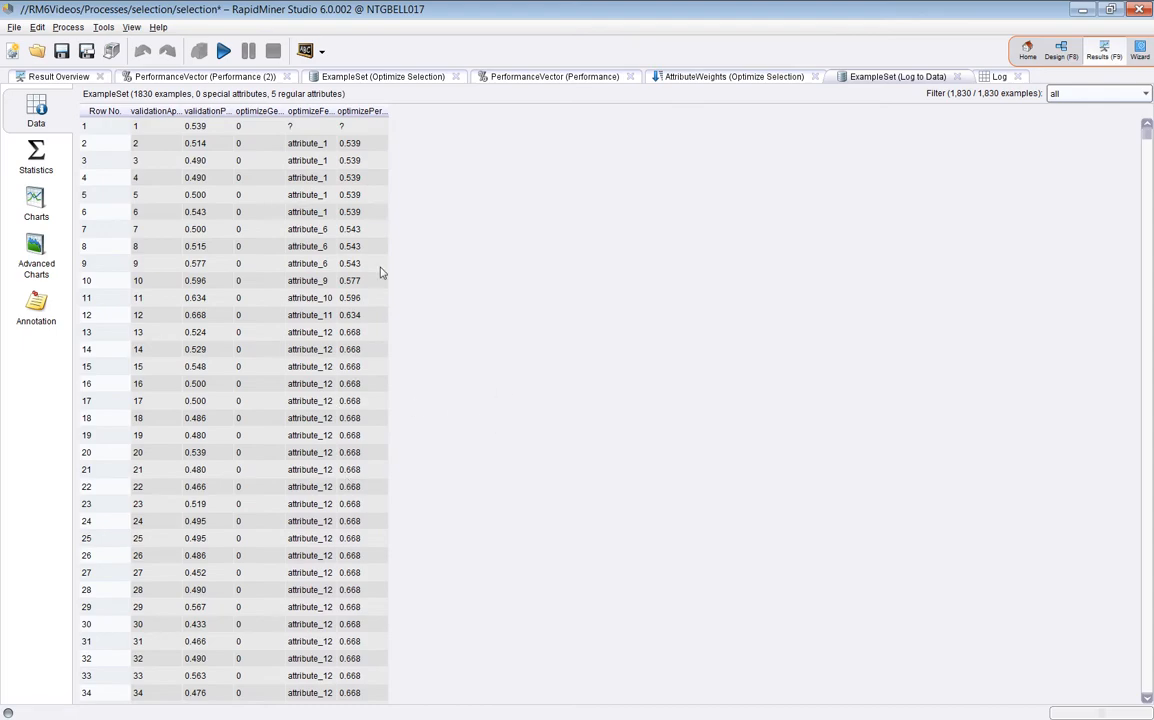
{"action": "left_click", "coordinate": [150, 127]}
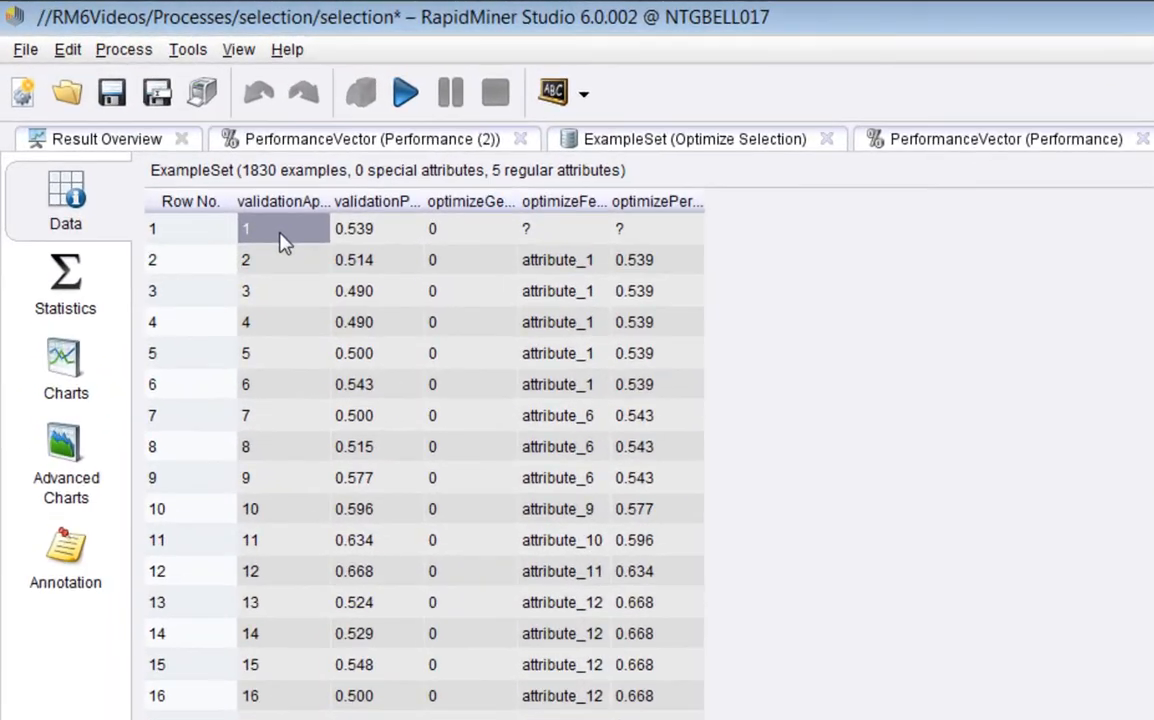
{"action": "left_click_drag", "start_coordinate": [283, 243], "coordinate": [650, 402]}
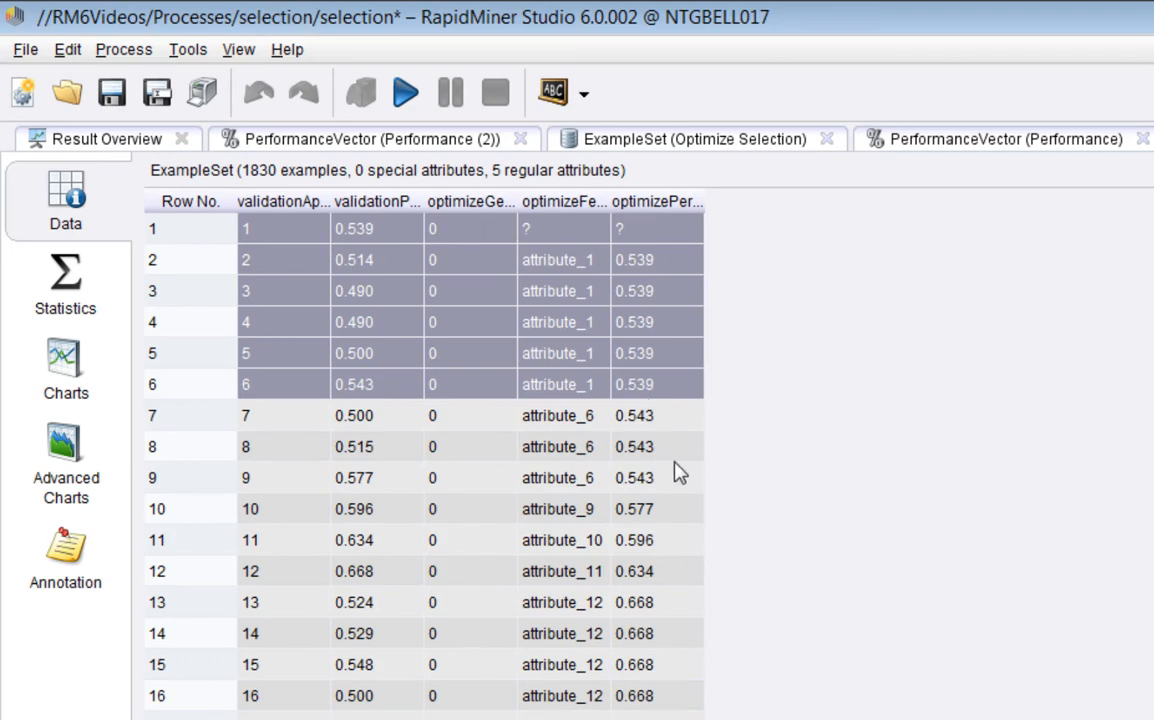
{"action": "scroll", "coordinate": [678, 490], "scroll_direction": "down", "scroll_amount": 3}
{"action": "scroll", "coordinate": [678, 510], "scroll_direction": "down", "scroll_amount": 5}
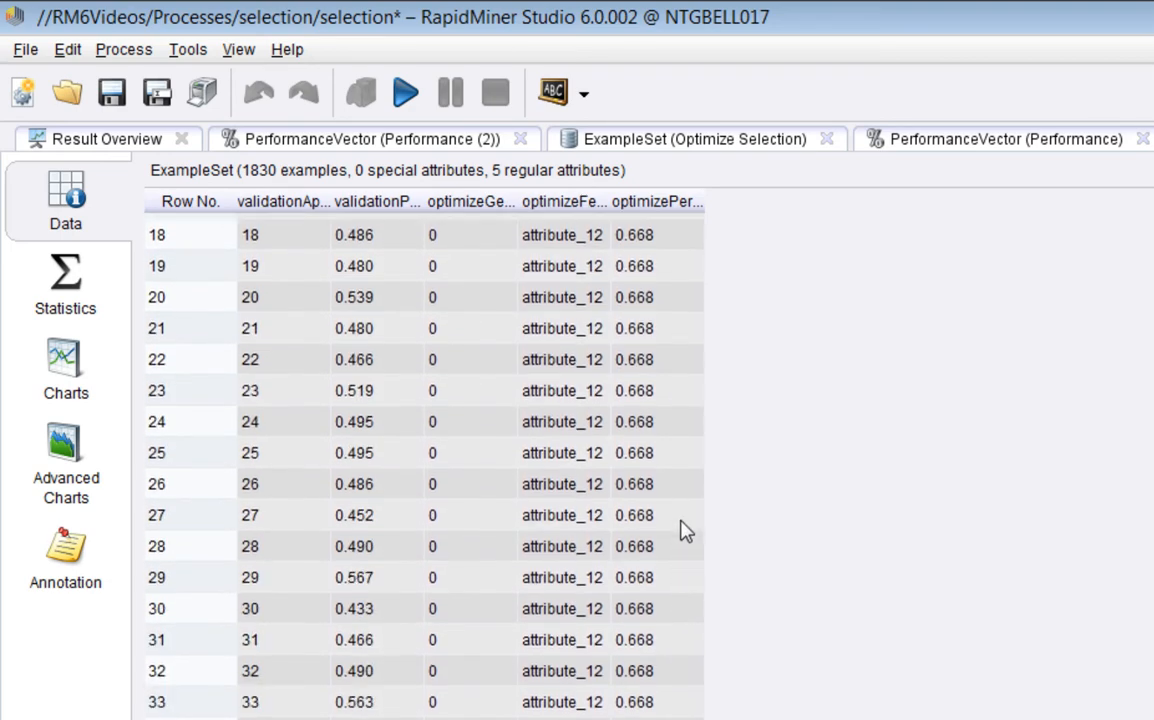
{"action": "scroll", "coordinate": [678, 534], "scroll_direction": "down", "scroll_amount": 7}
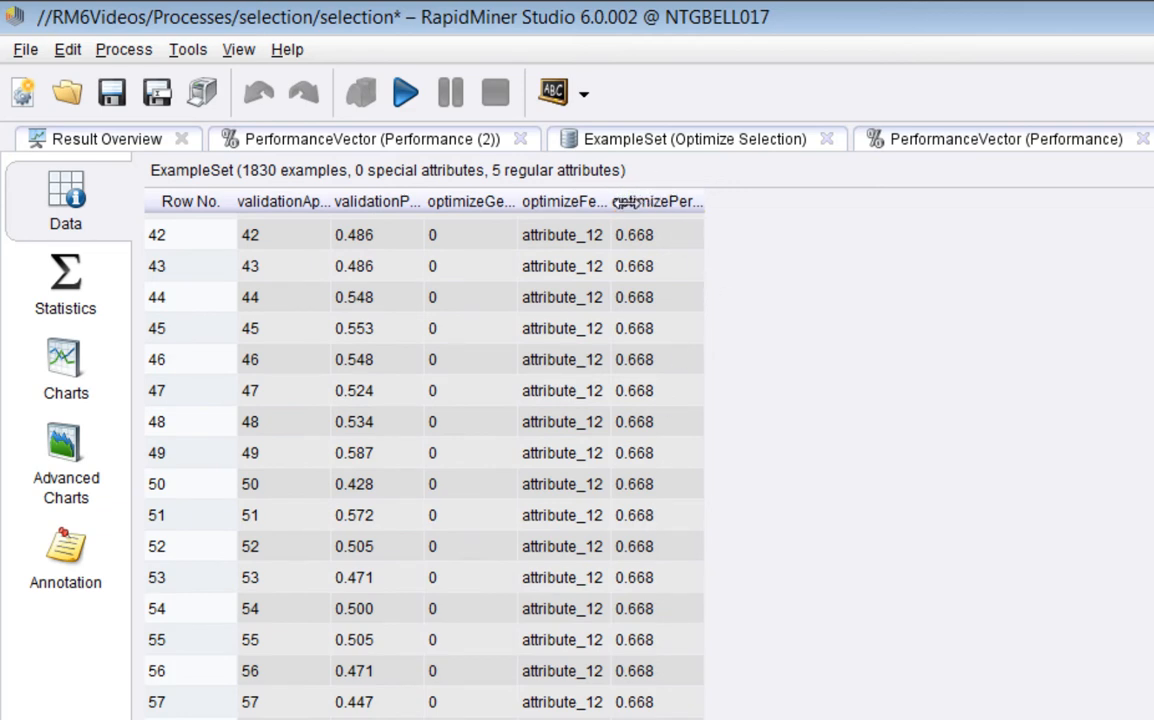
Widen the optimizeFeatureNames column to show full attribute lists and examine rows 61 to 66, where generation 1 begins.
{"action": "left_click_drag", "start_coordinate": [611, 201], "coordinate": [709, 201]}
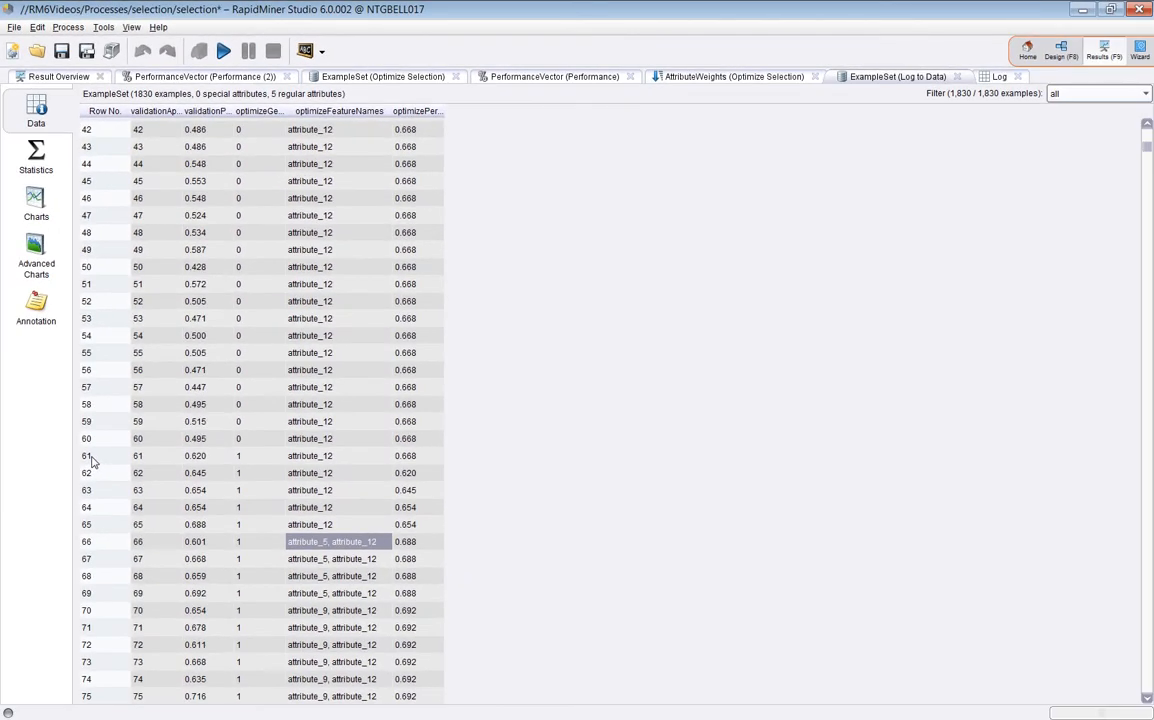
{"action": "left_click_drag", "start_coordinate": [90, 460], "coordinate": [400, 541]}
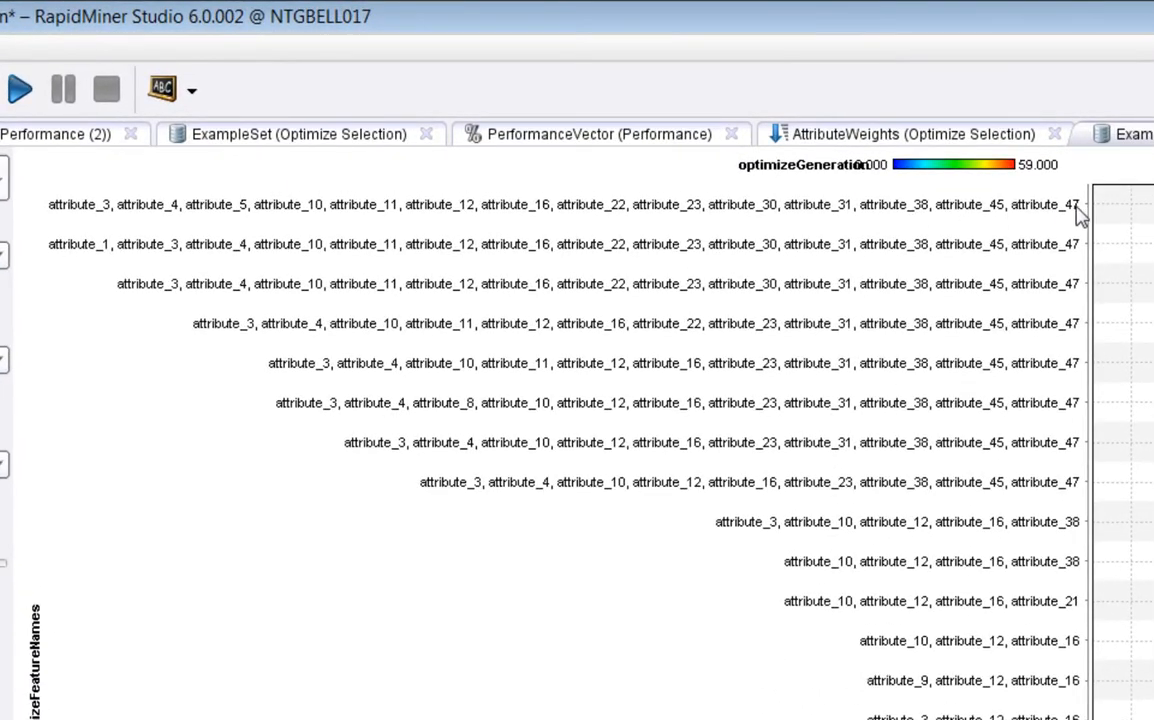
Review the Performance accuracy results and sort the Optimize Selection attribute weights in descending order.
{"action": "left_click", "coordinate": [605, 133]}
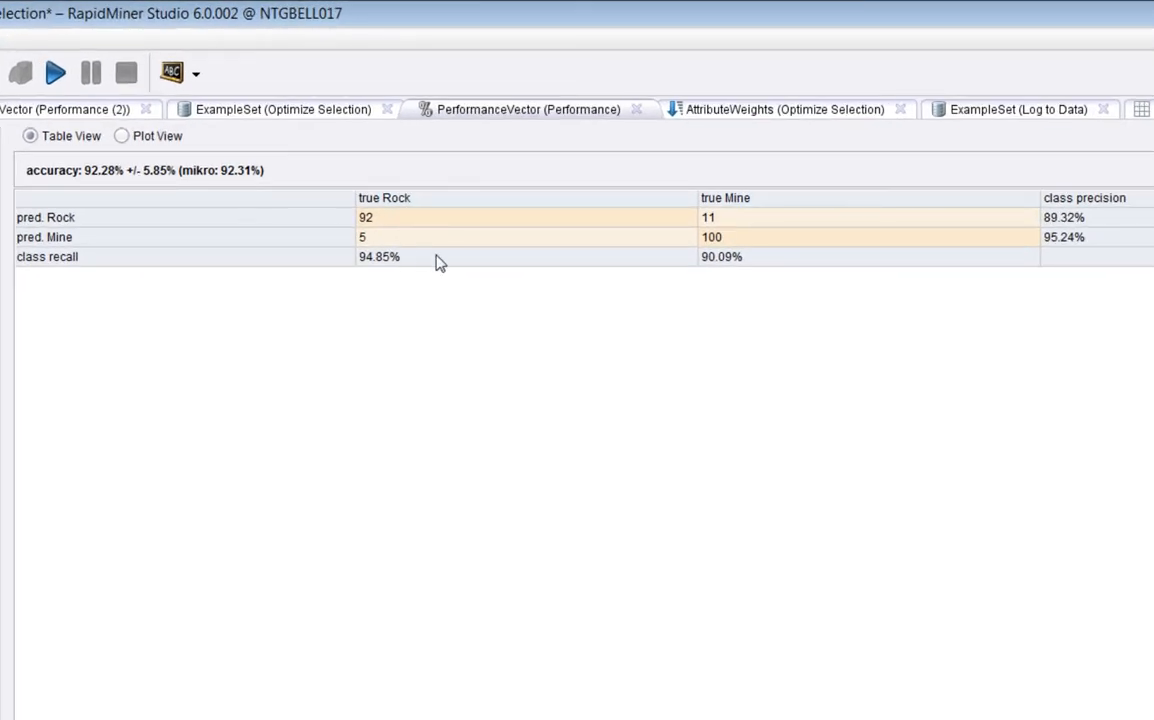
{"action": "left_click", "coordinate": [277, 112]}
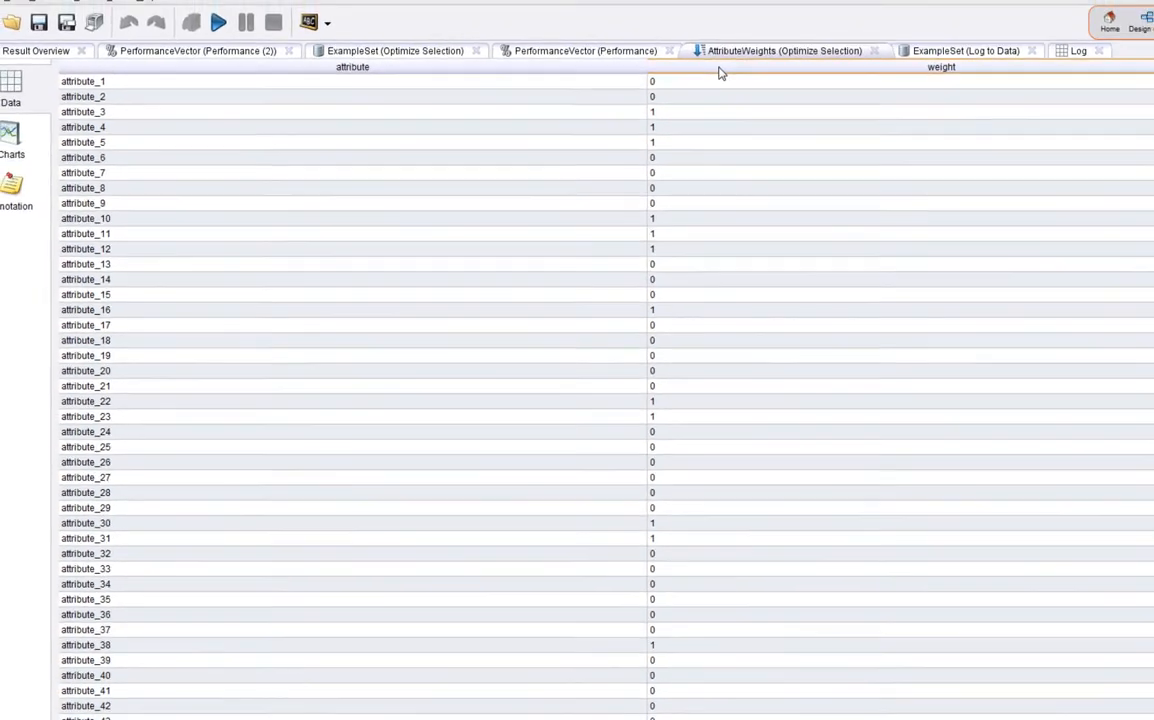
{"action": "left_click", "coordinate": [676, 92]}
{"action": "left_click", "coordinate": [676, 93]}
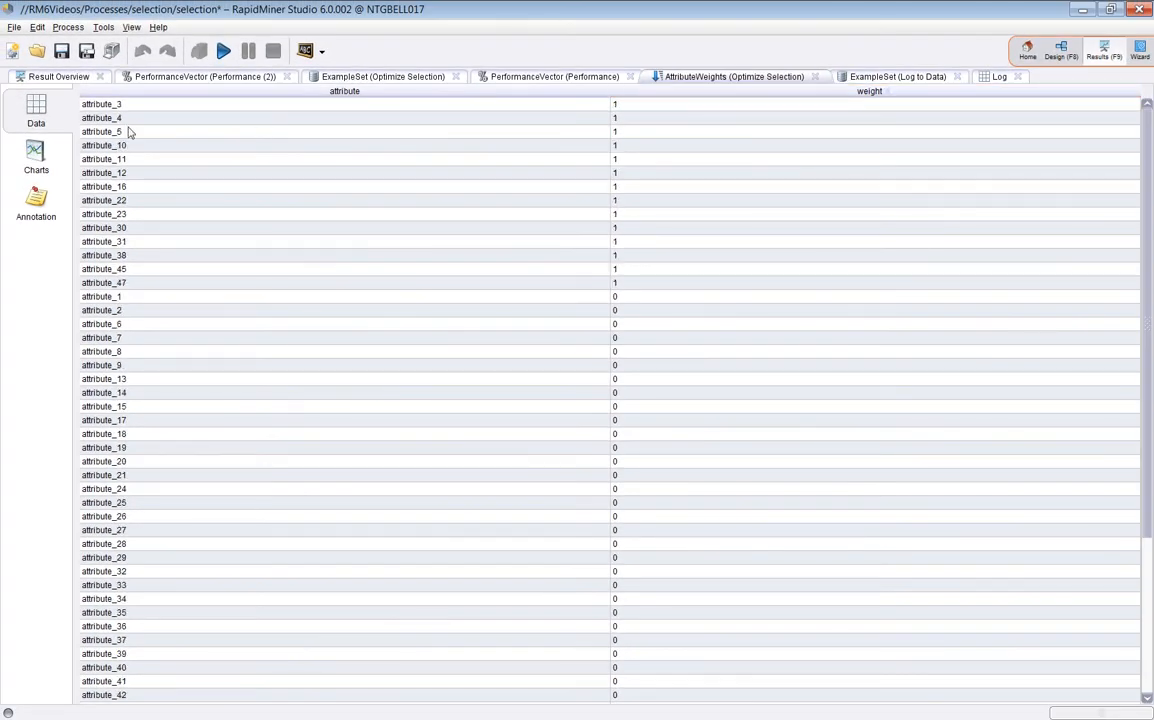
Examine the attributes with weight 1, the Performance (2) vector and the reduced example set from Optimize Selection.
{"action": "left_click_drag", "start_coordinate": [112, 104], "coordinate": [658, 283]}
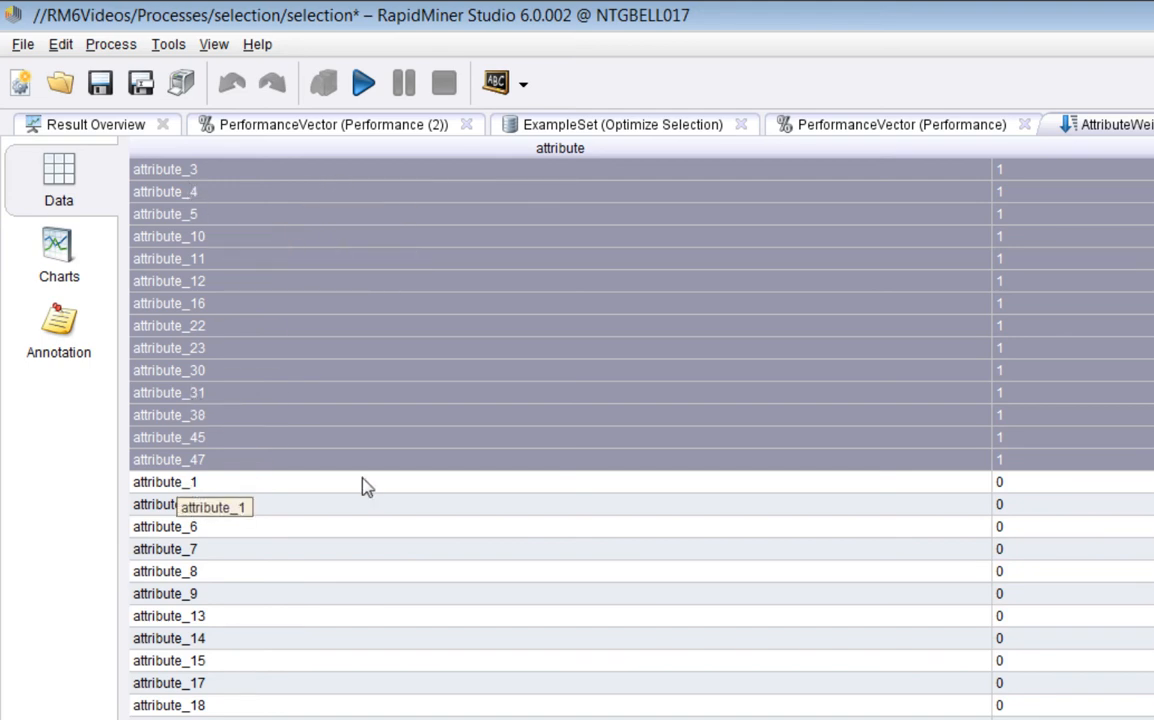
{"action": "left_click", "coordinate": [343, 128]}
{"action": "left_click", "coordinate": [566, 126]}
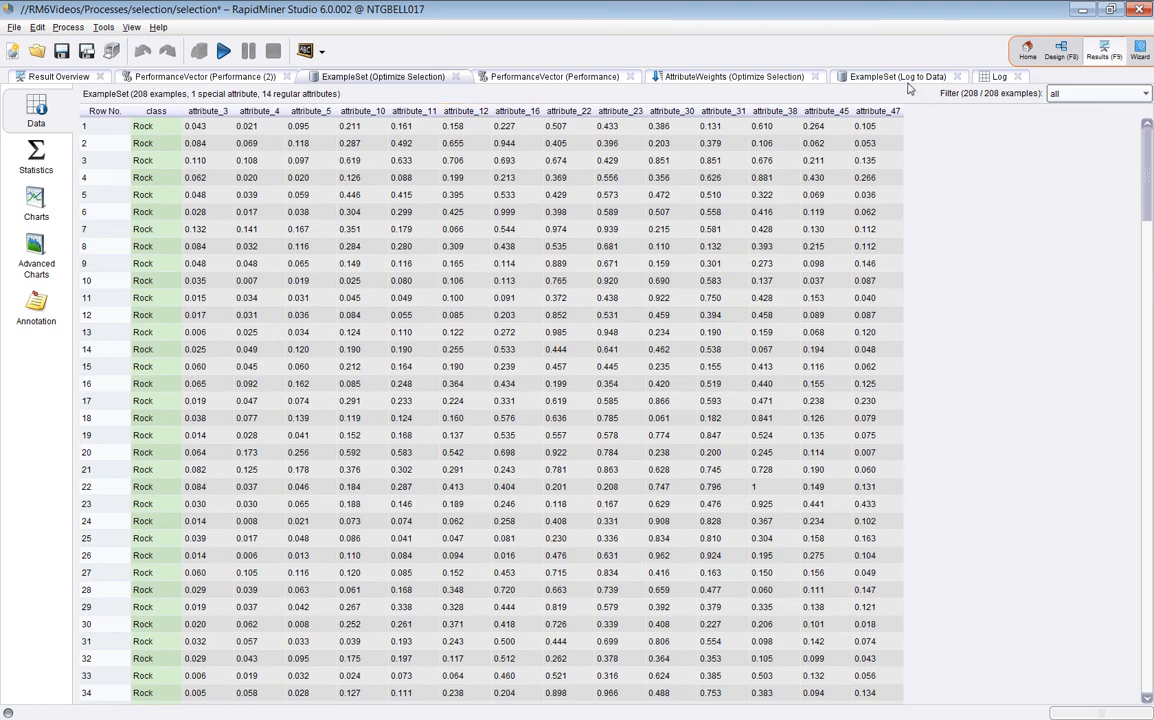
Plot the Log to Data scatter chart with optimizeGeneration on the x-axis and optimizePerformance on the y-axis.
{"action": "left_click", "coordinate": [820, 76]}
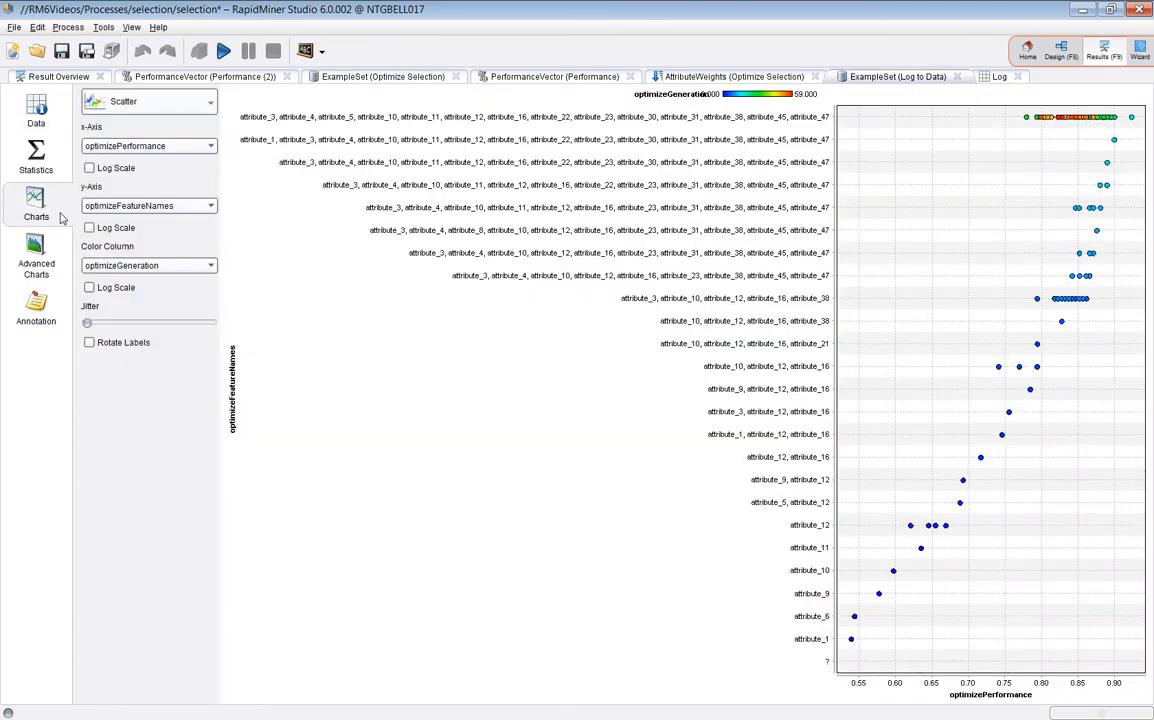
{"action": "left_click", "coordinate": [188, 146]}
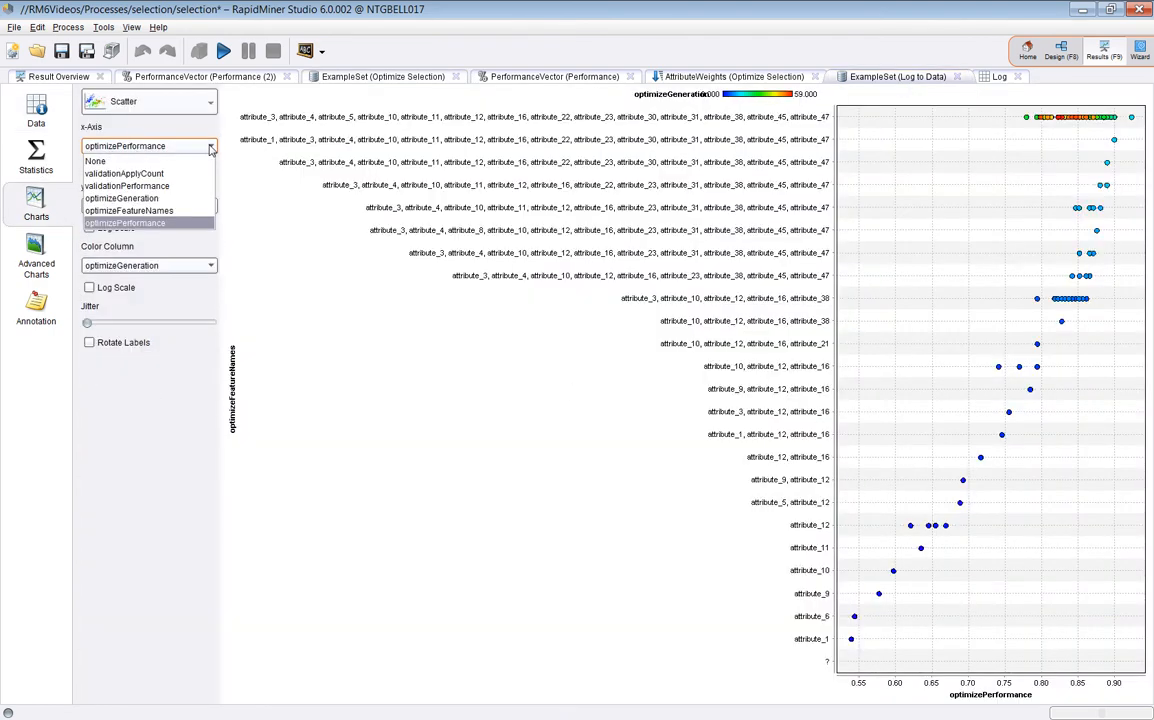
{"action": "left_click", "coordinate": [152, 199]}
{"action": "left_click", "coordinate": [156, 207]}
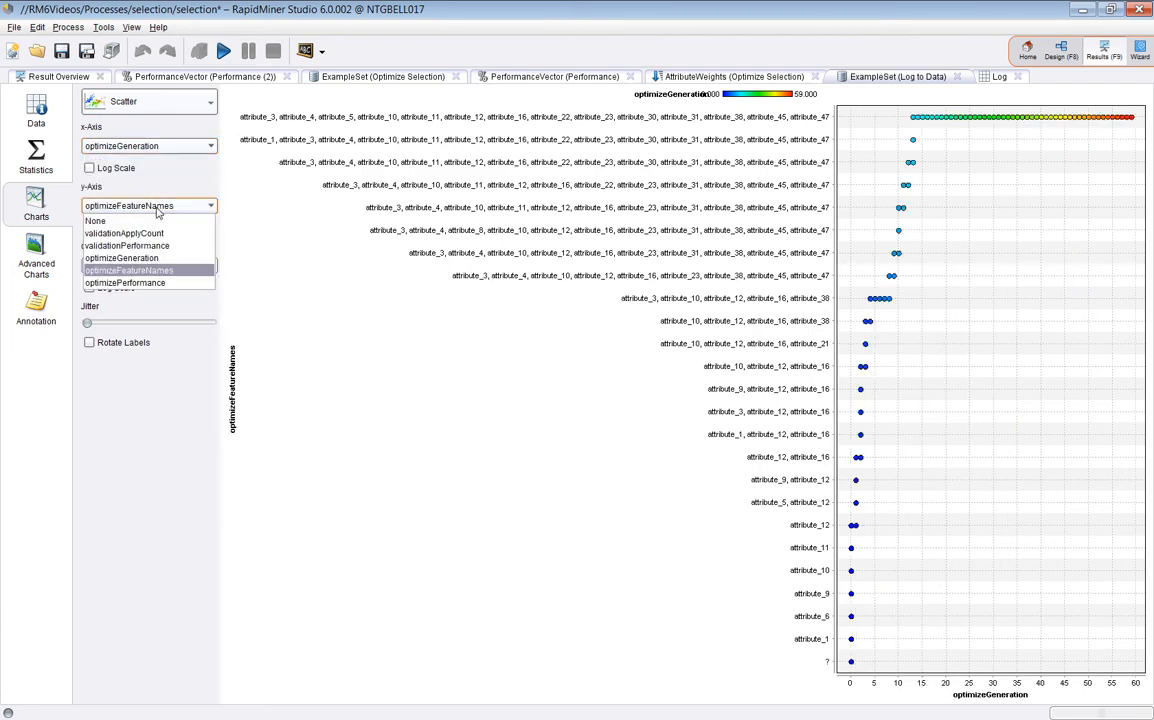
{"action": "left_click", "coordinate": [148, 284]}
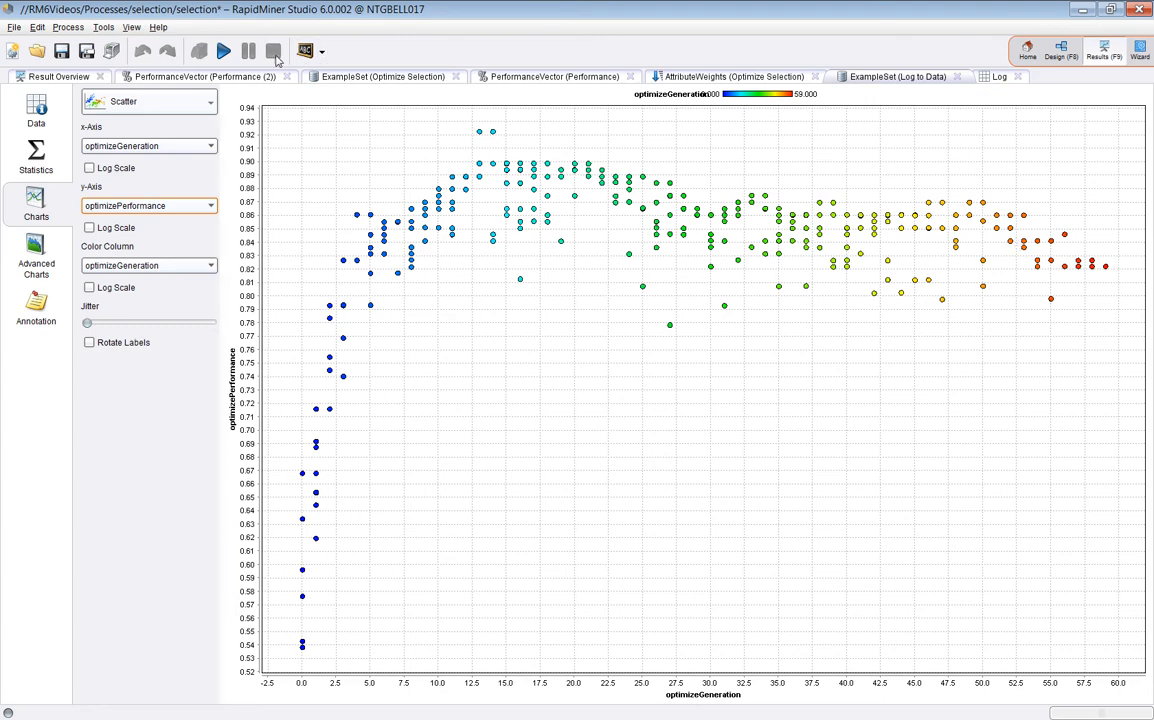
Check the Performance (2) accuracy table against the Log to Data chart of performance by generation.
{"action": "left_click", "coordinate": [212, 79]}
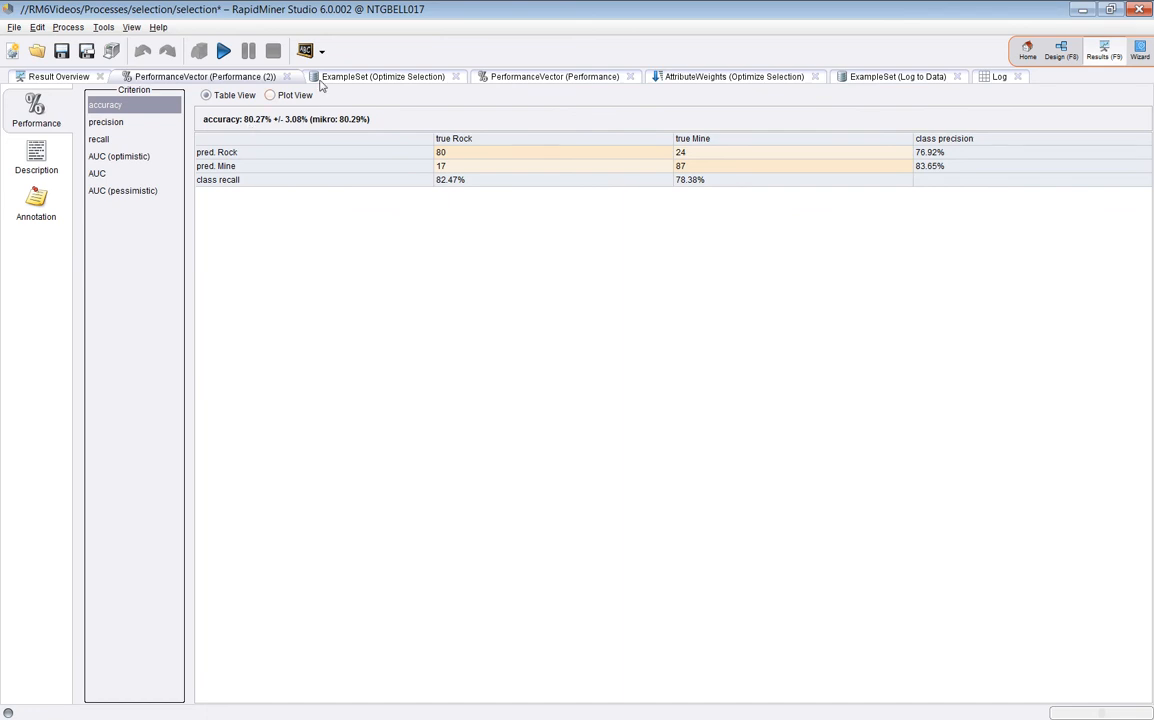
{"action": "left_click", "coordinate": [928, 78]}
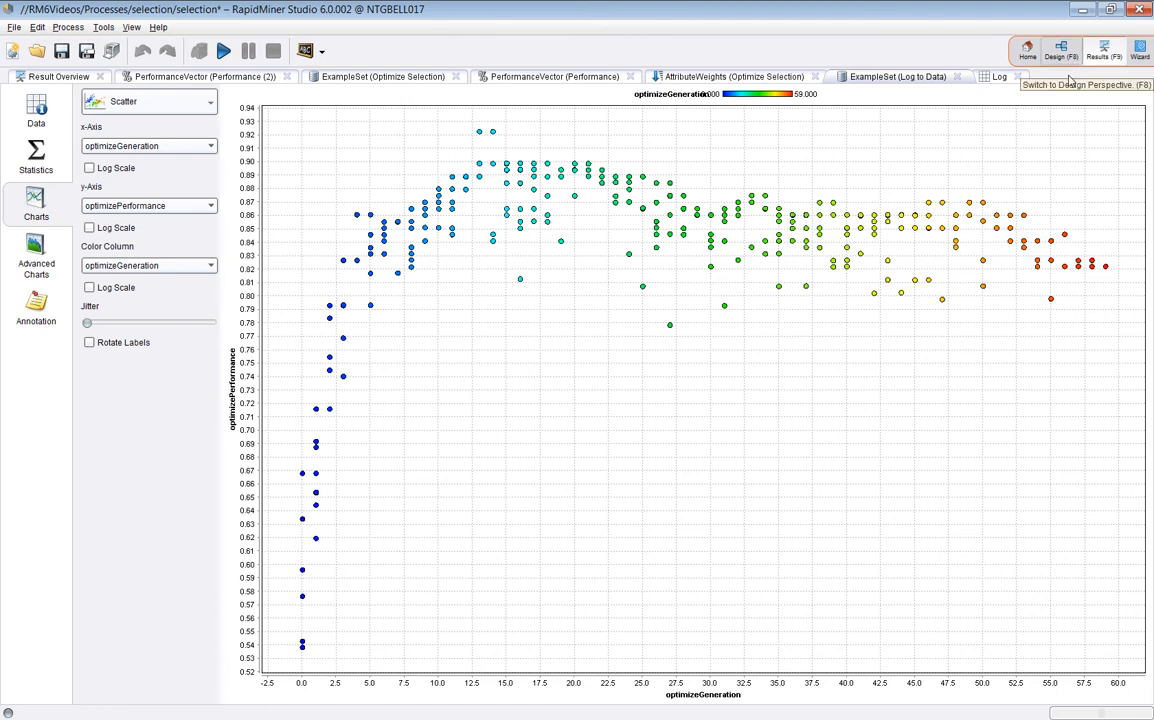
Run Optimize Selection with the backward selection direction and plot the logged optimizePerformance against optimizeGeneration as a scatter chart.
{"action": "left_click", "coordinate": [1055, 48]}
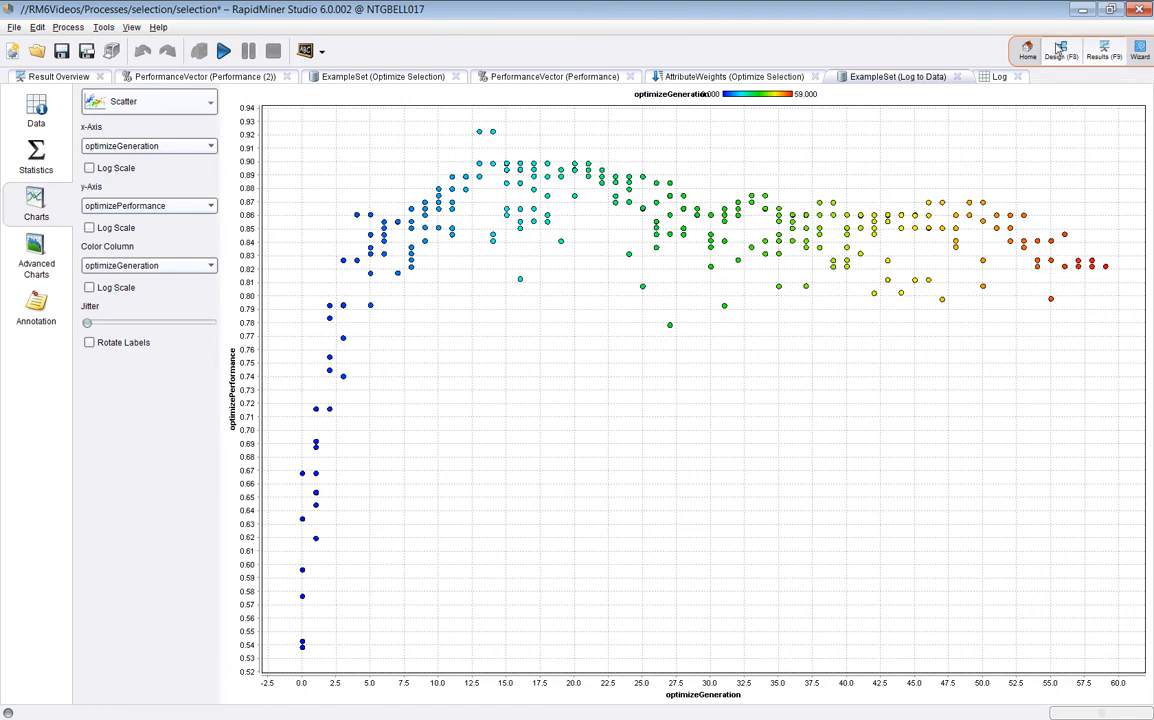
{"action": "left_click", "coordinate": [1095, 135]}
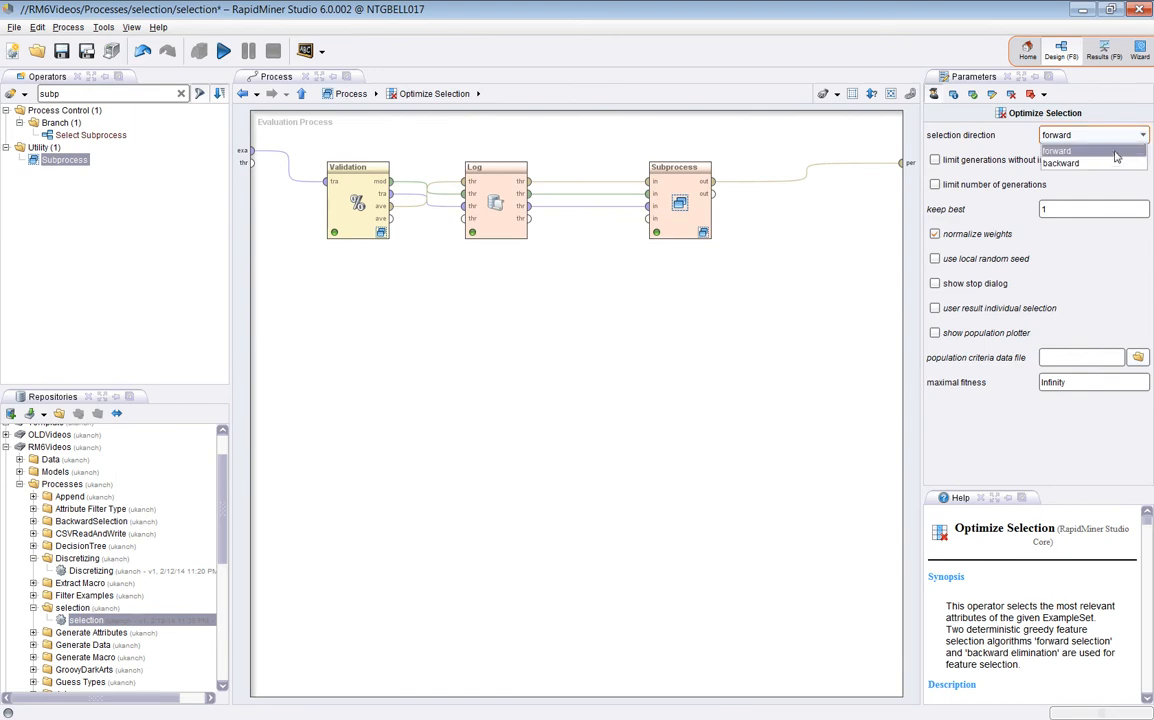
{"action": "left_click", "coordinate": [1100, 156]}
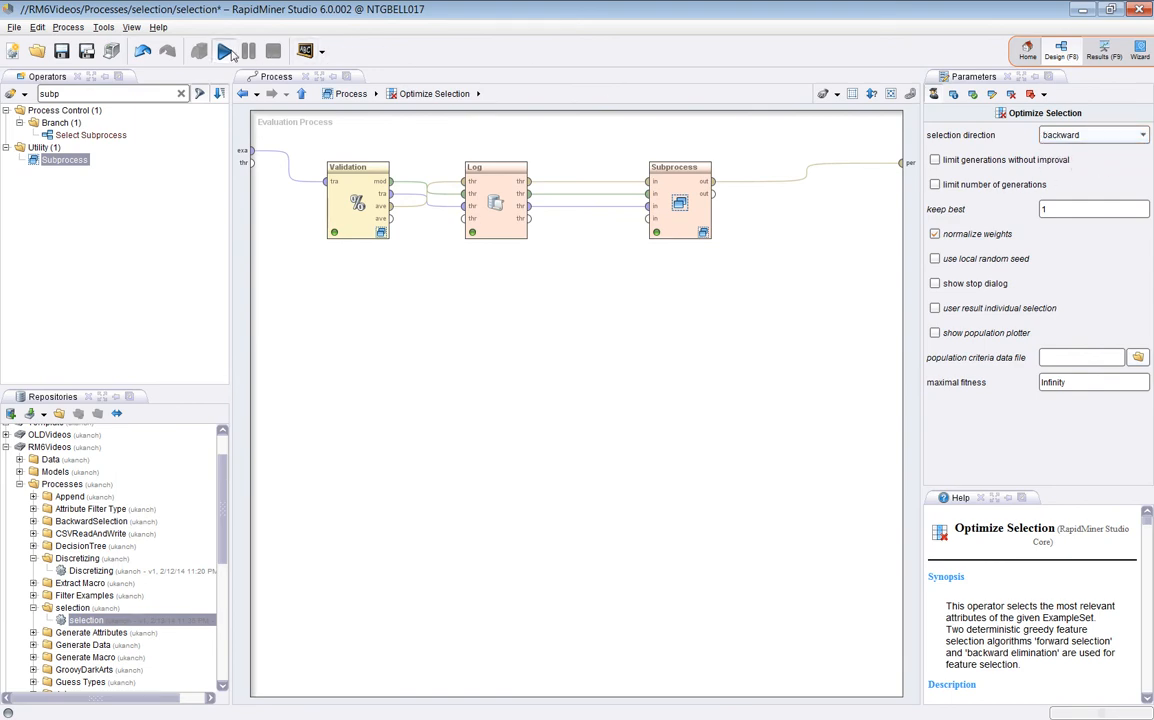
{"action": "left_click", "coordinate": [221, 50]}
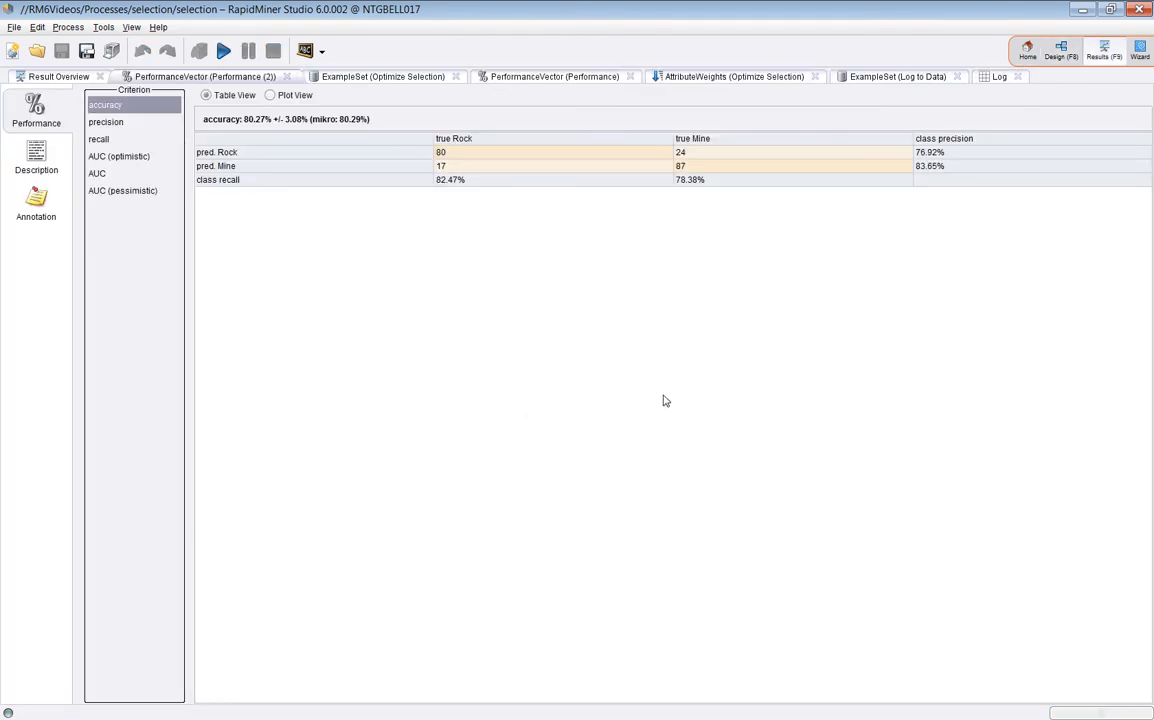
{"action": "left_click", "coordinate": [910, 77]}
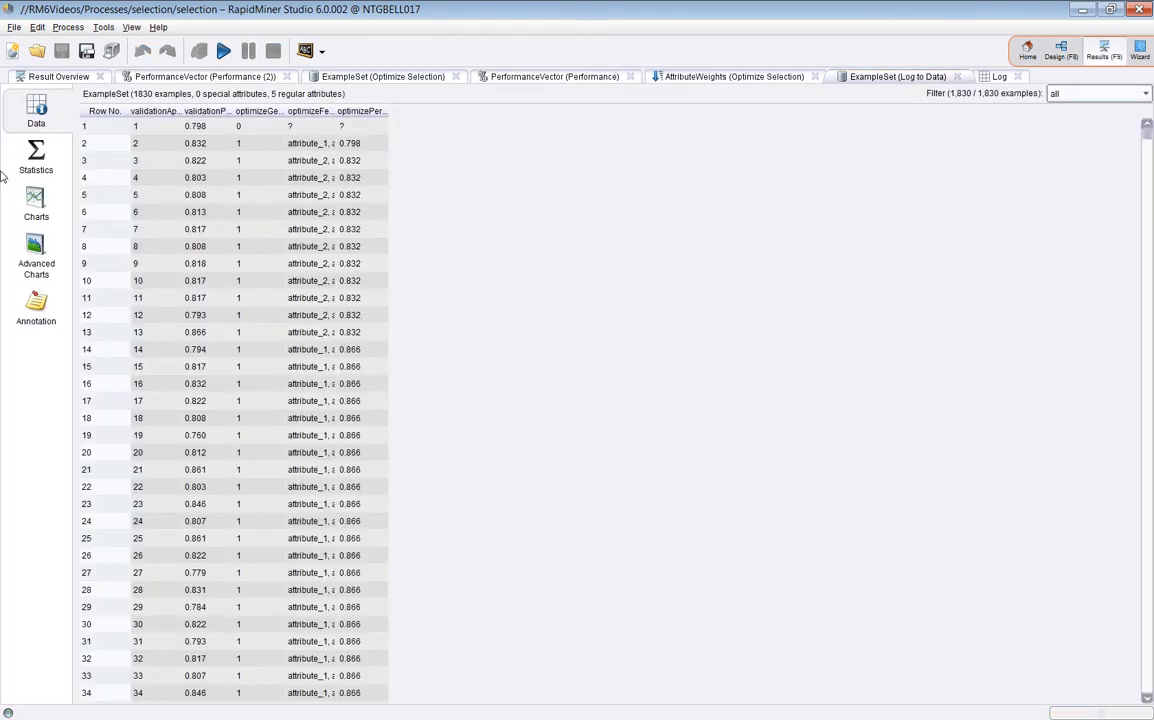
{"action": "left_click", "coordinate": [33, 200]}
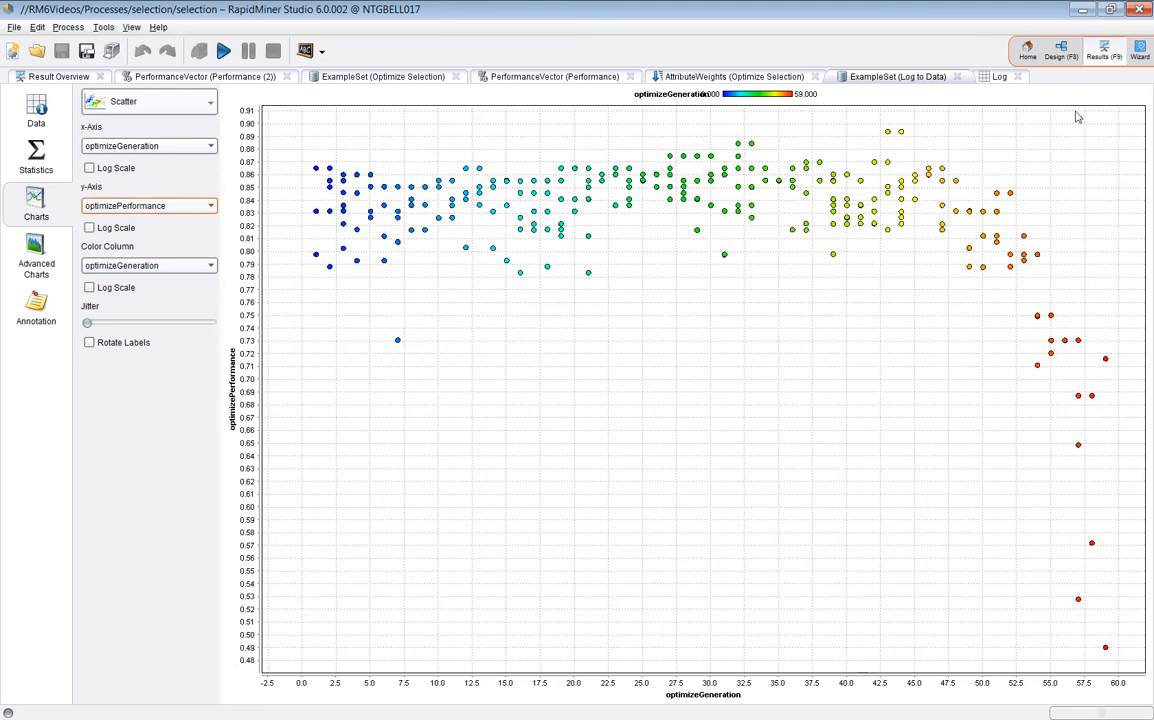
Run Optimize Selection forward with generations without improval limited to 5, and plot the logged optimizePerformance against optimizeGeneration.
{"action": "left_click", "coordinate": [1065, 57]}
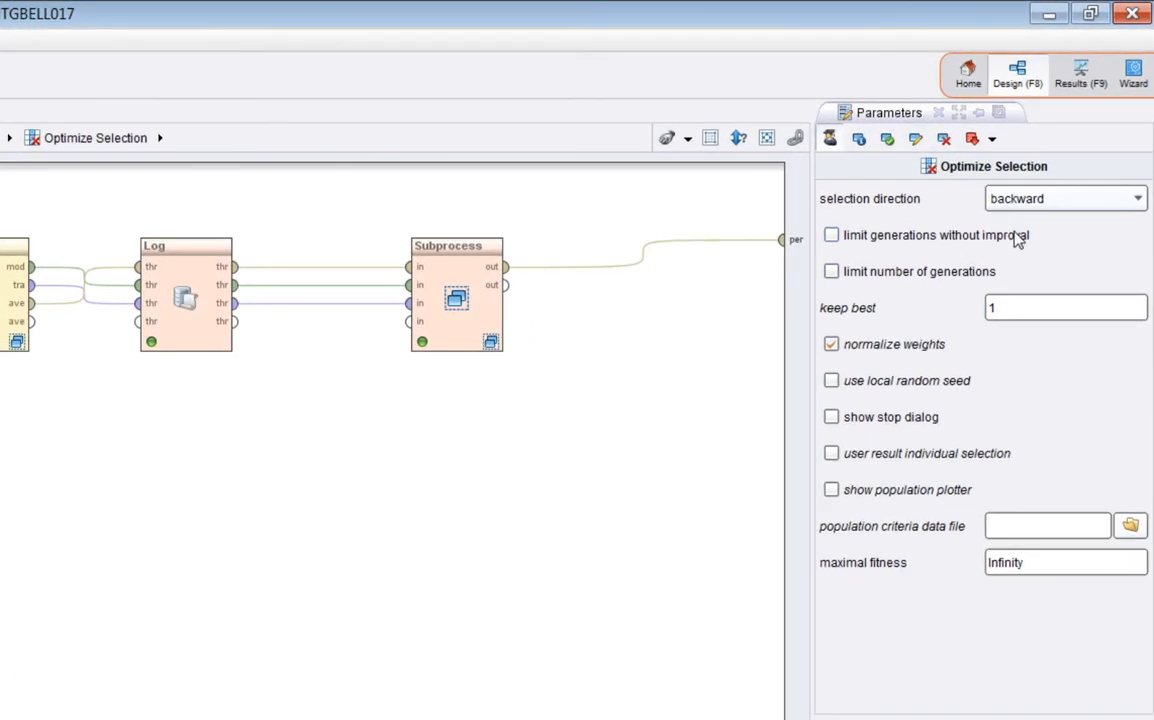
{"action": "left_click", "coordinate": [1136, 198]}
{"action": "left_click", "coordinate": [1092, 223]}
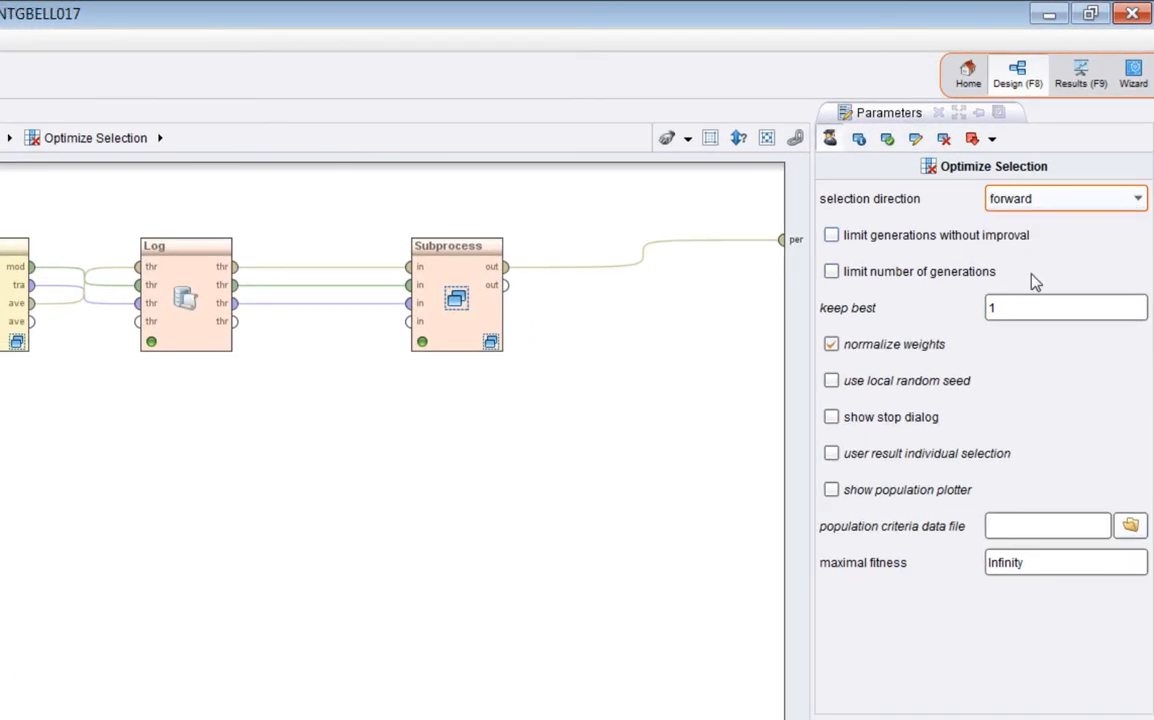
{"action": "left_click", "coordinate": [831, 236]}
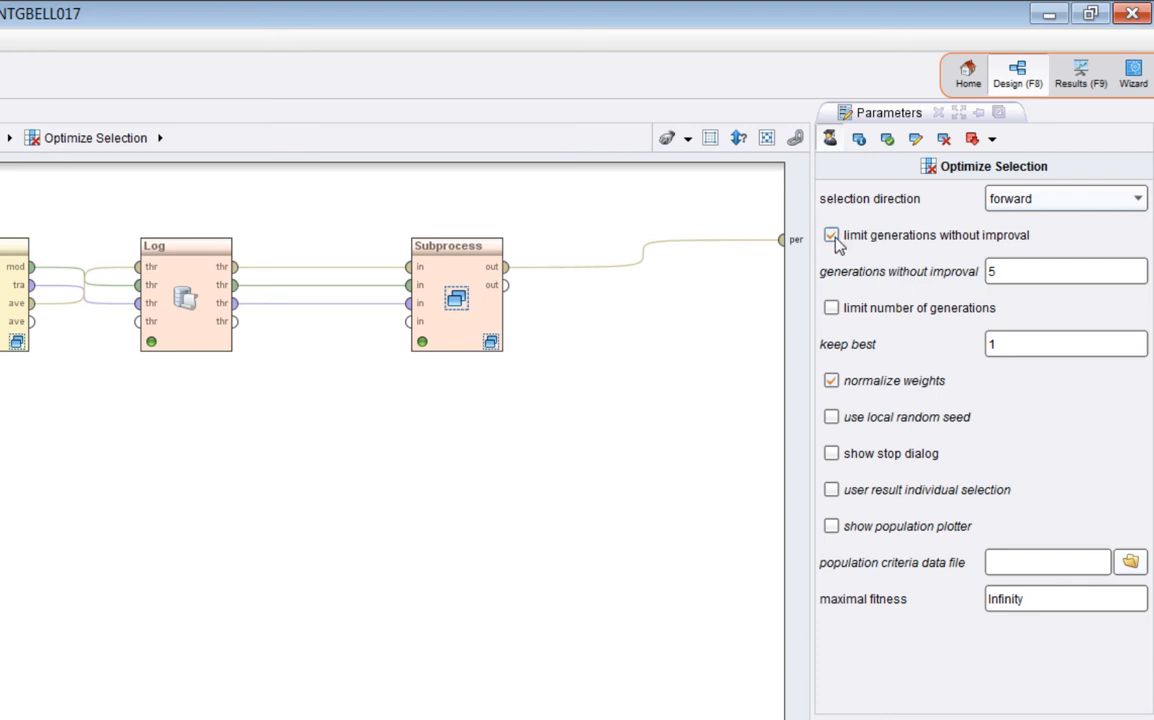
{"action": "double_click", "coordinate": [1037, 280]}
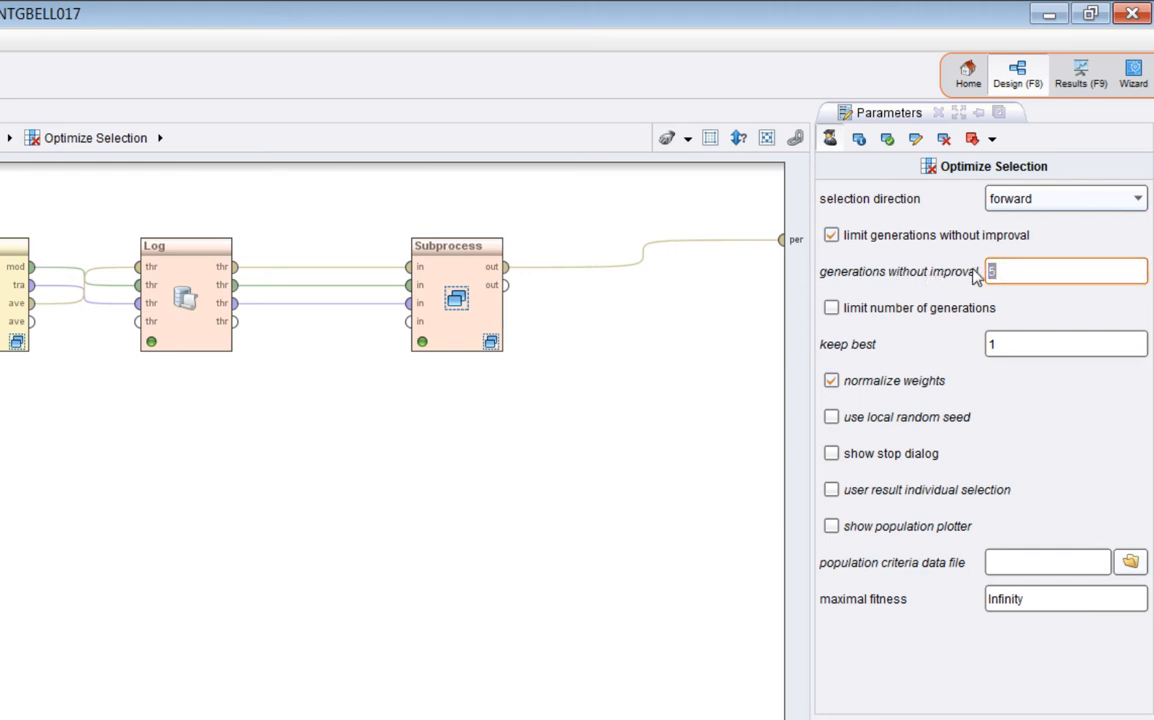
{"action": "left_click", "coordinate": [2, 72]}
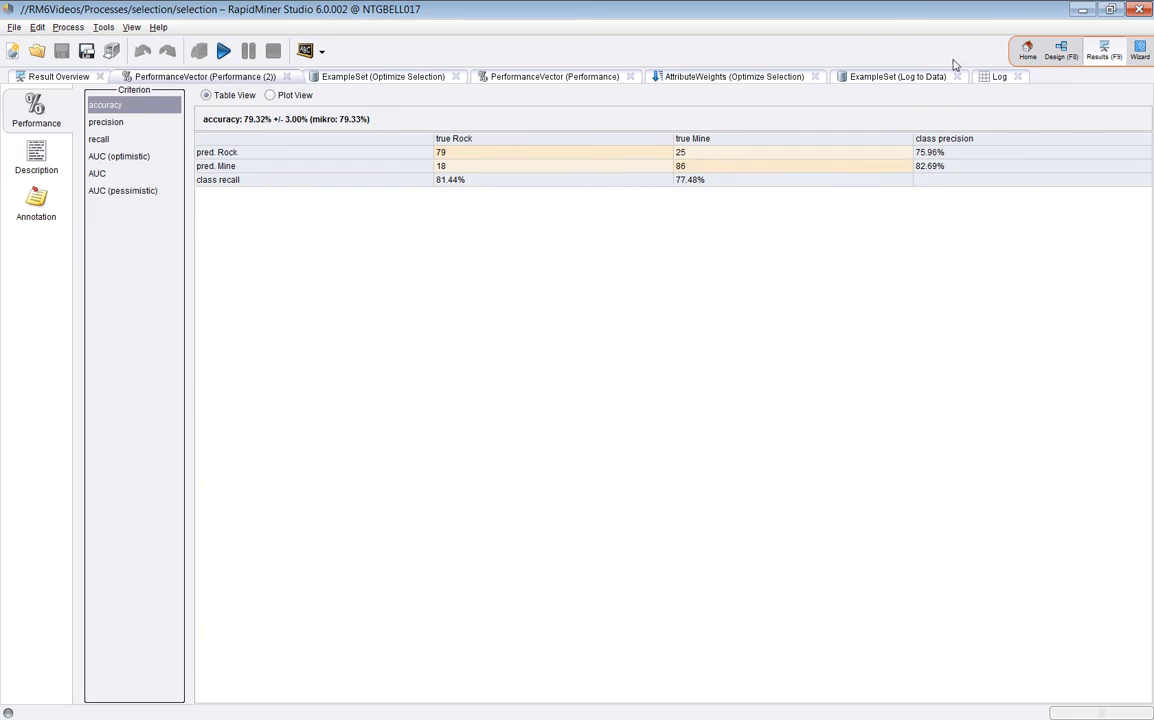
{"action": "left_click", "coordinate": [852, 74]}
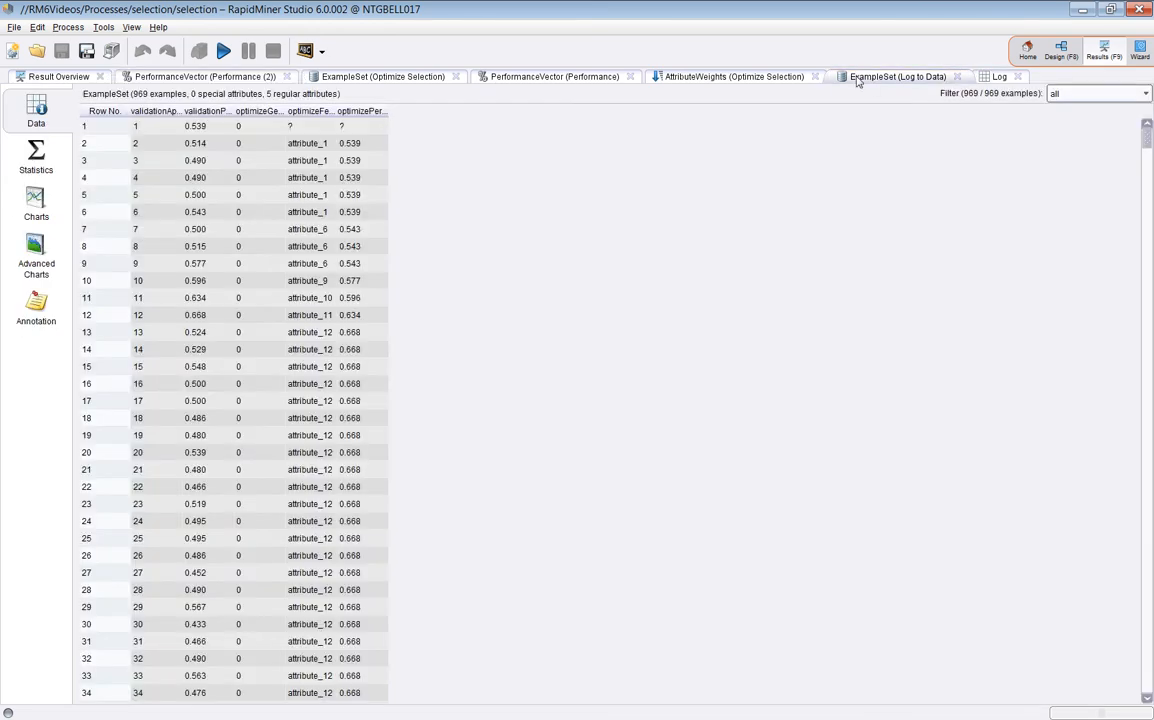
{"action": "left_click", "coordinate": [33, 192]}
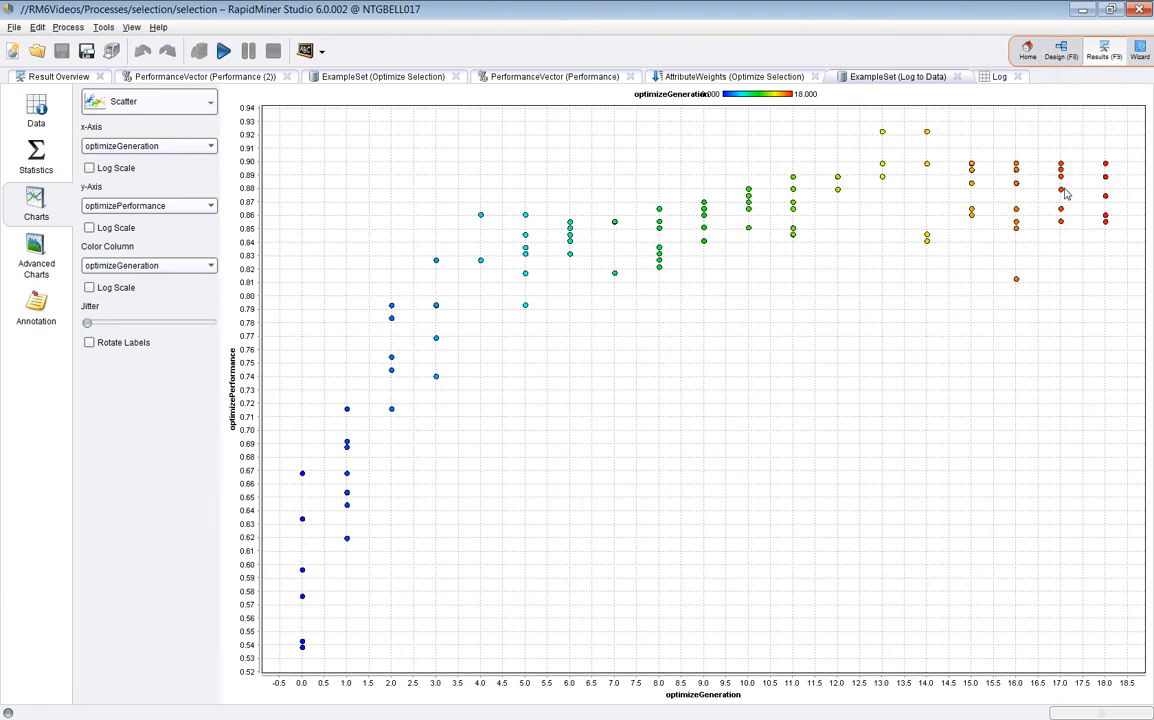
Rerun forward selection with a maximum of 10 generations instead of the improval limit, and plot the logged performance by generation.
{"action": "left_click", "coordinate": [1062, 52]}
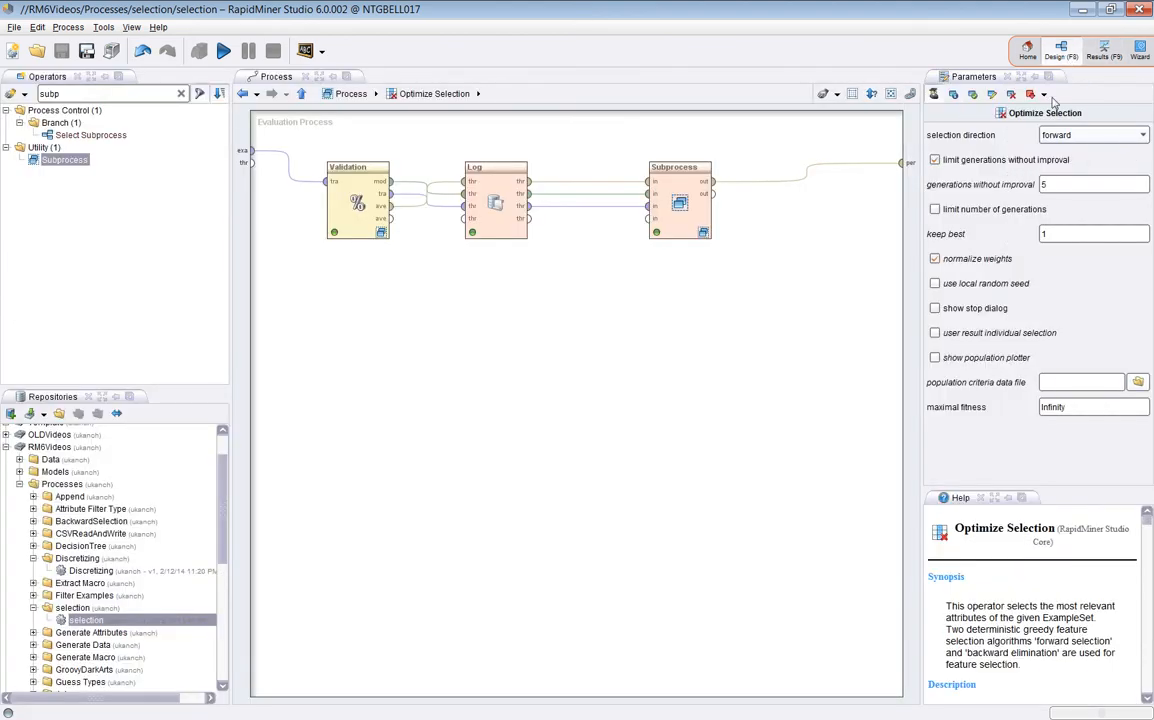
{"action": "left_click", "coordinate": [935, 161]}
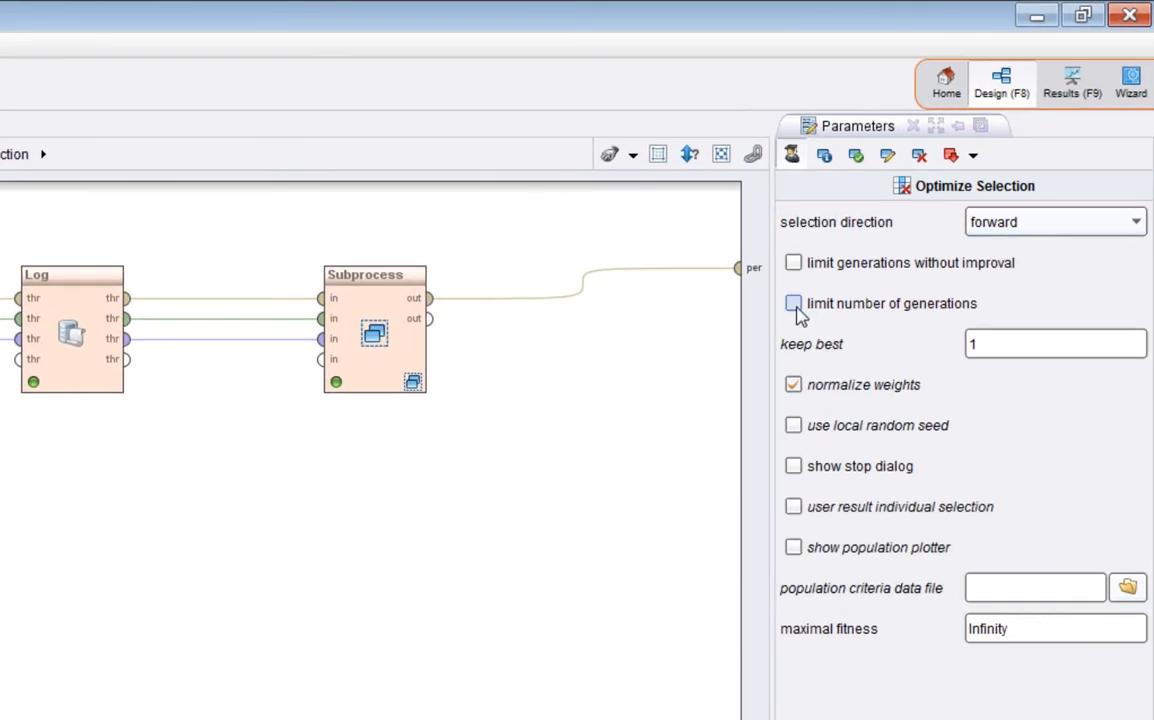
{"action": "left_click", "coordinate": [878, 232]}
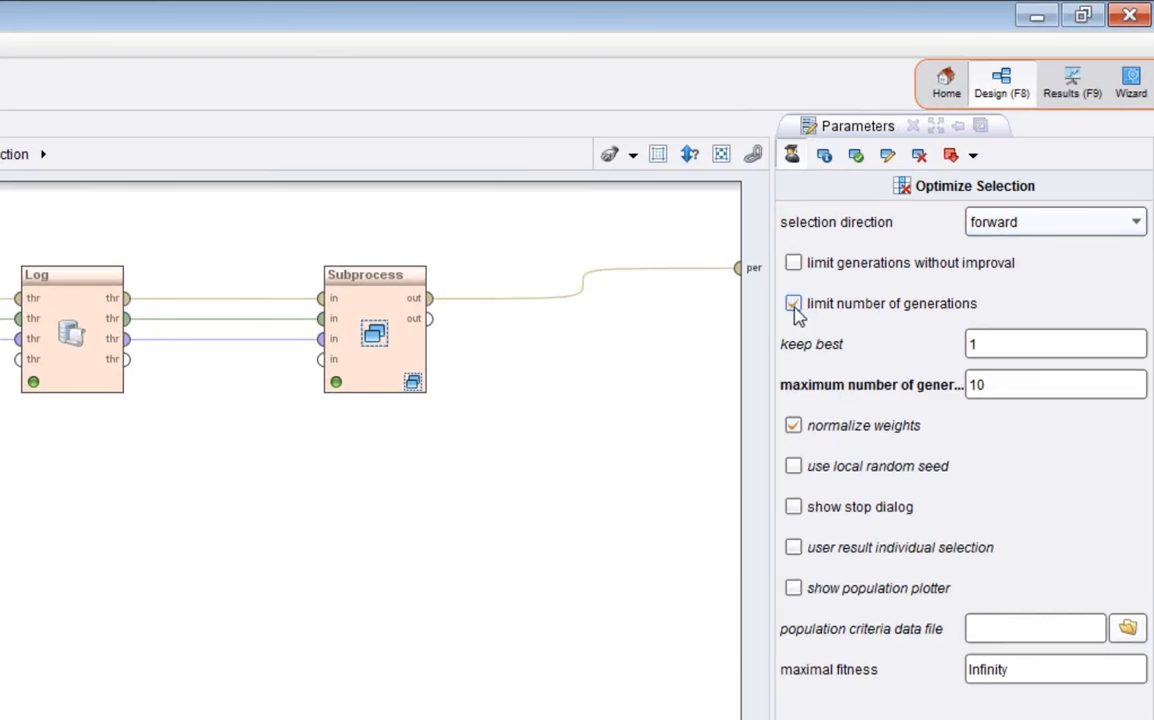
{"action": "left_click", "coordinate": [1034, 395]}
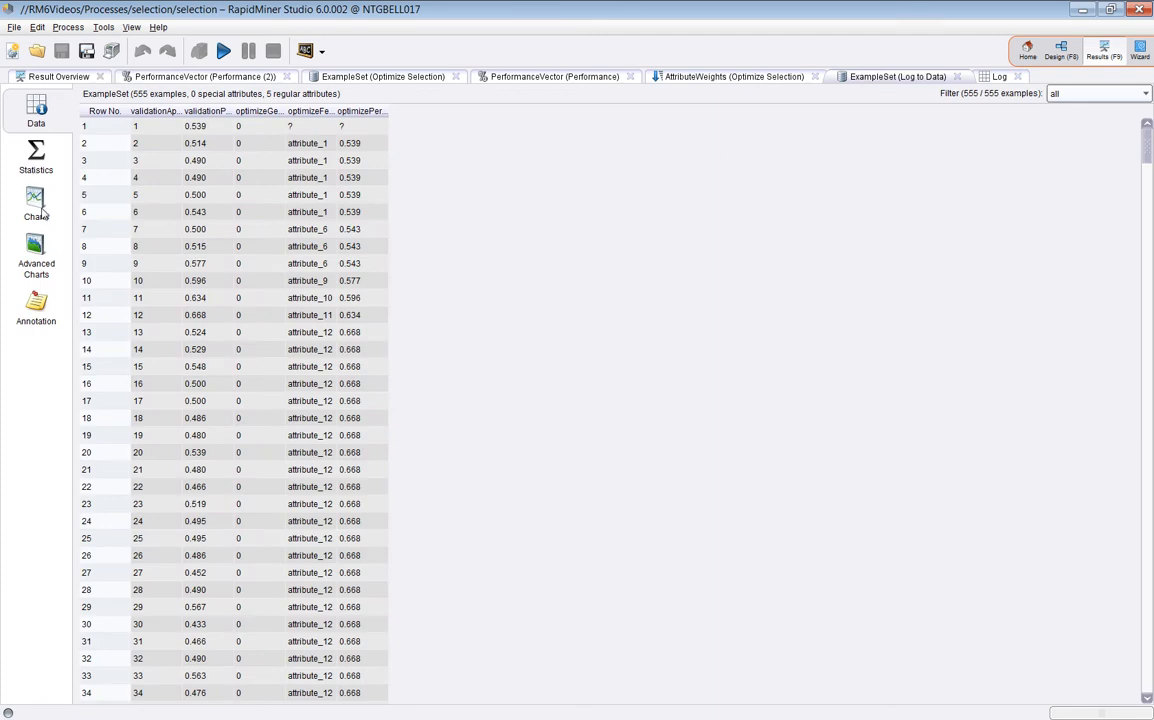
{"action": "left_click", "coordinate": [36, 205]}
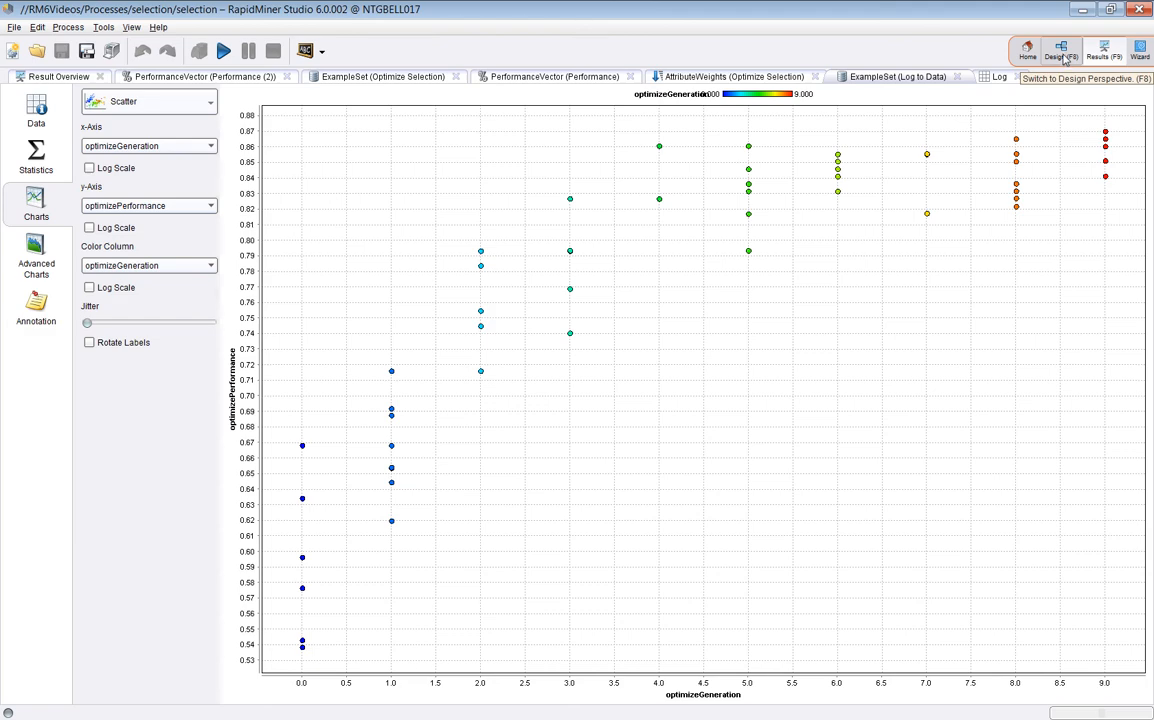
Rerun forward selection without a generation limit and with keep best set to 2, and plot the logged performance by generation.
{"action": "left_click", "coordinate": [1062, 52]}
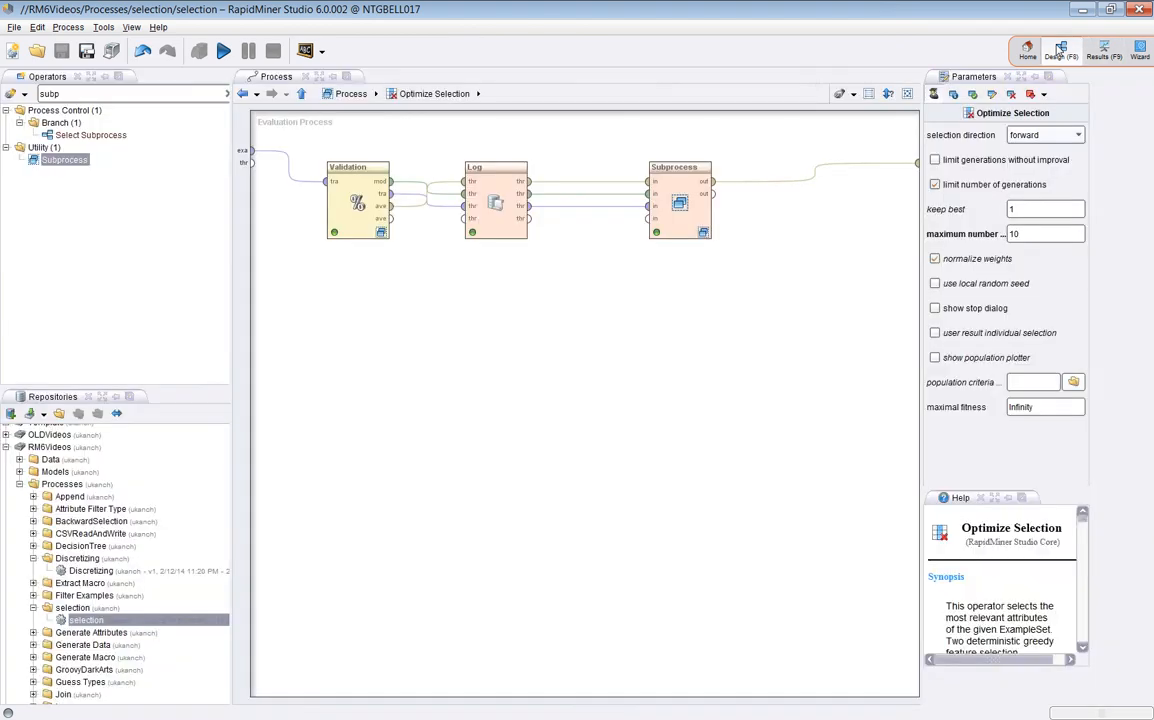
{"action": "left_click", "coordinate": [845, 265]}
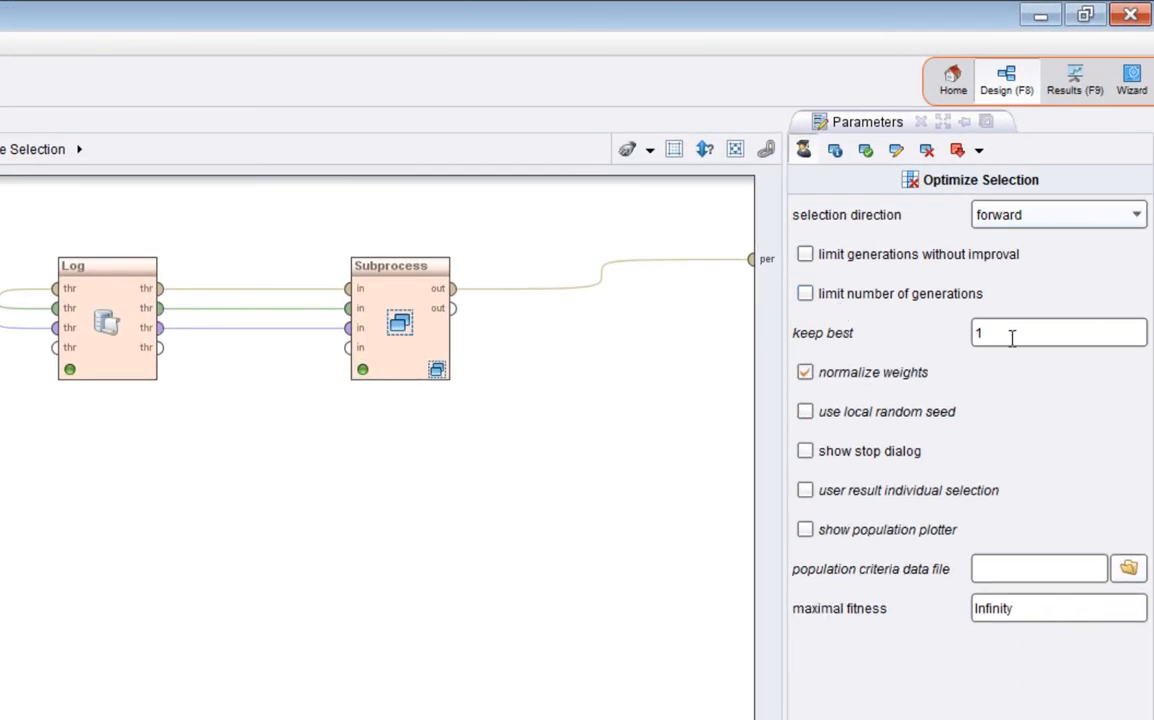
{"action": "left_click", "coordinate": [1024, 300]}
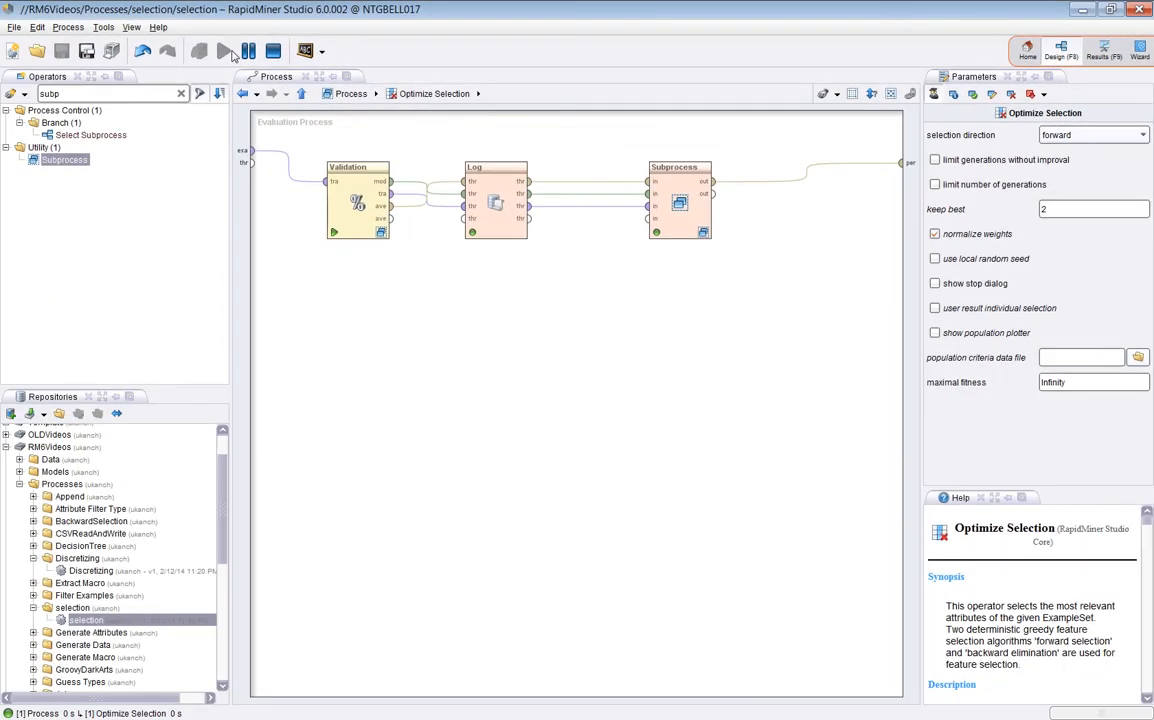
{"action": "left_click", "coordinate": [227, 52]}
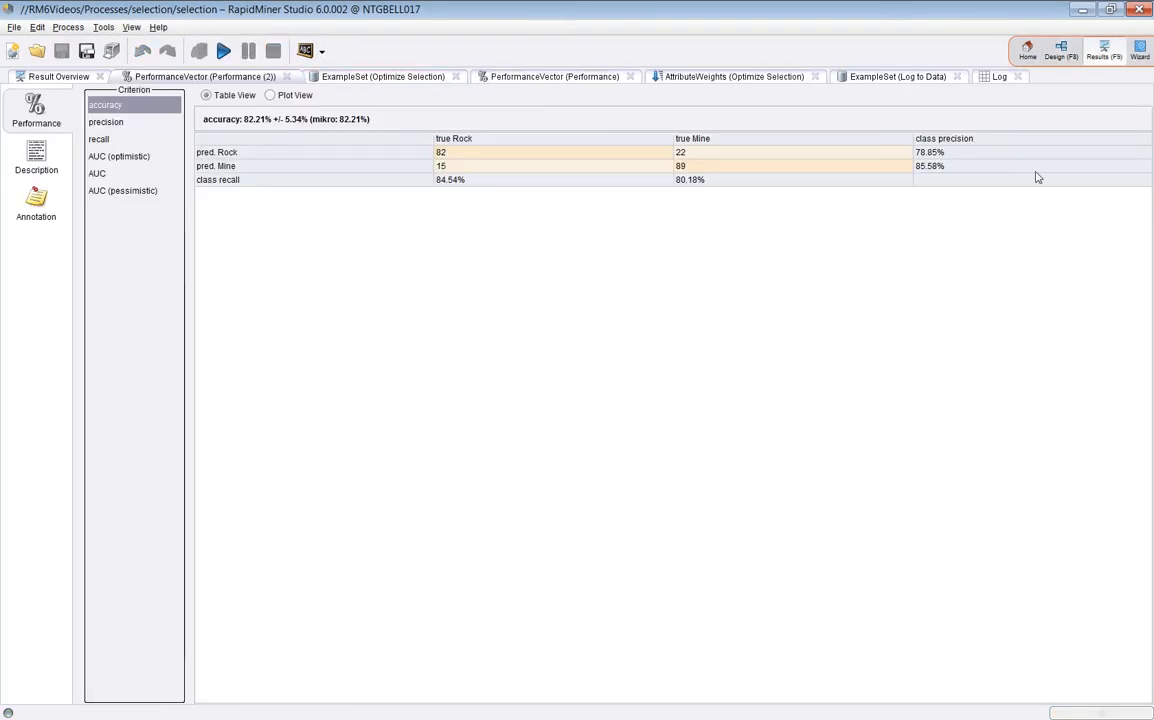
{"action": "left_click", "coordinate": [897, 78]}
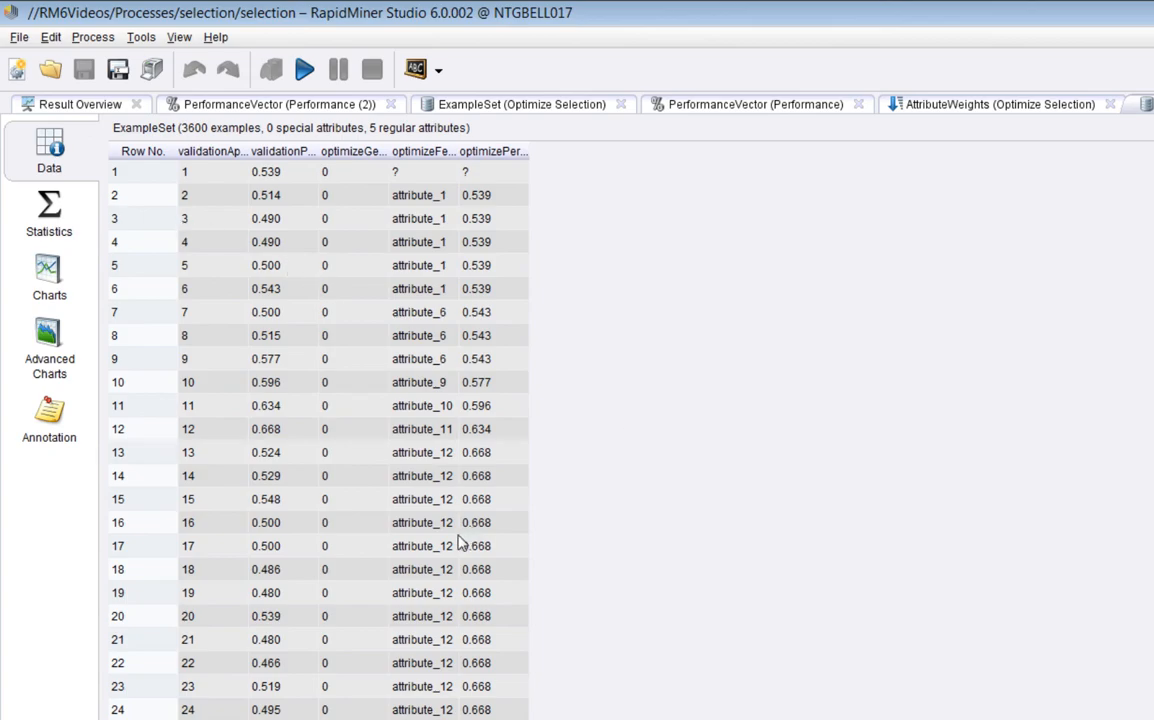
{"action": "left_click", "coordinate": [46, 283]}
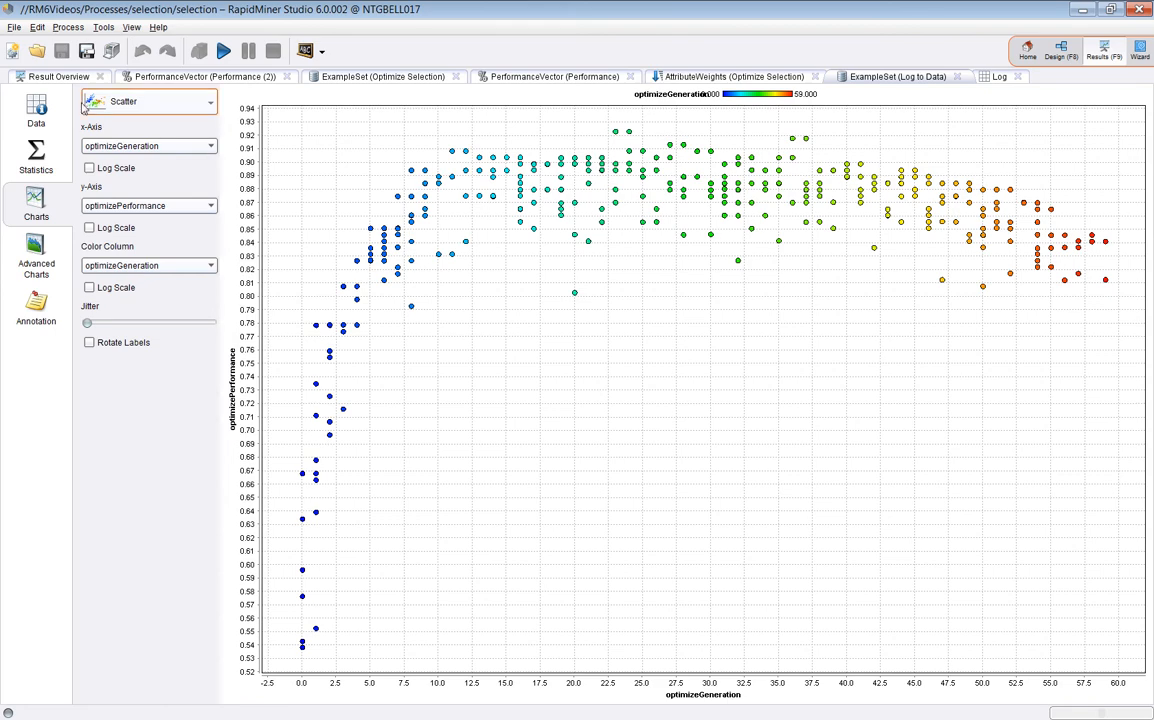
Examine the Log to Data rows of generation 0, including attribute names in rows 2 to 6, through the start of generation 1.
{"action": "left_click", "coordinate": [40, 102]}
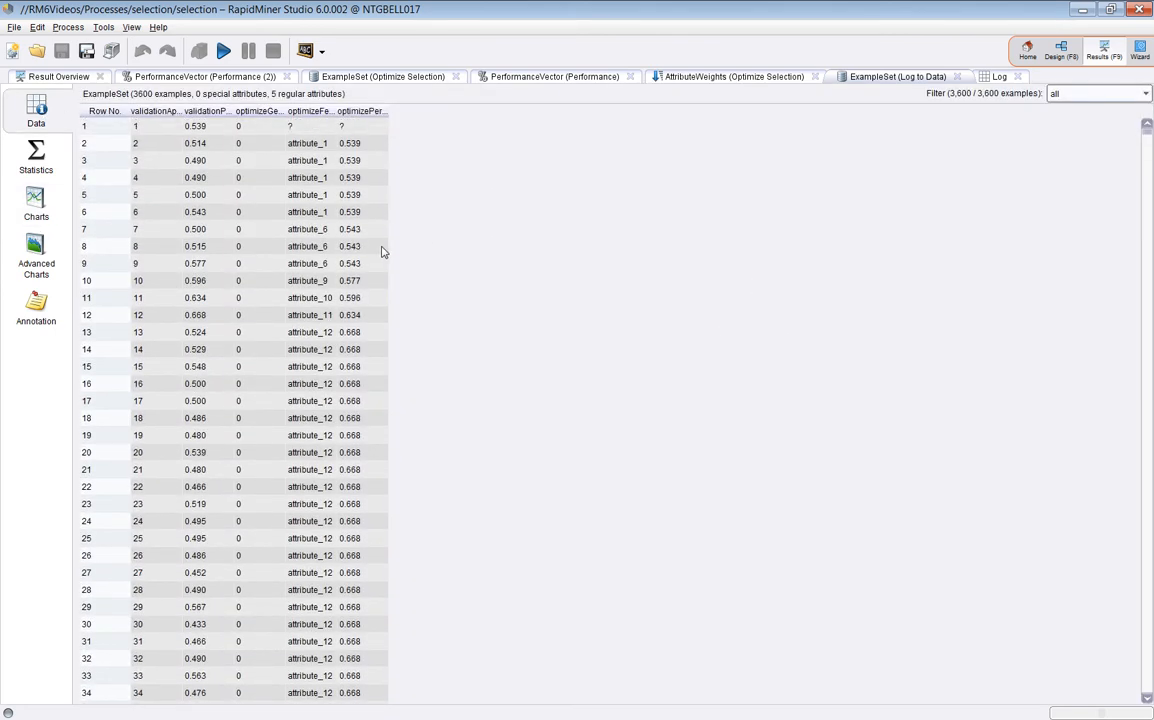
{"action": "left_click_drag", "start_coordinate": [307, 143], "coordinate": [320, 211]}
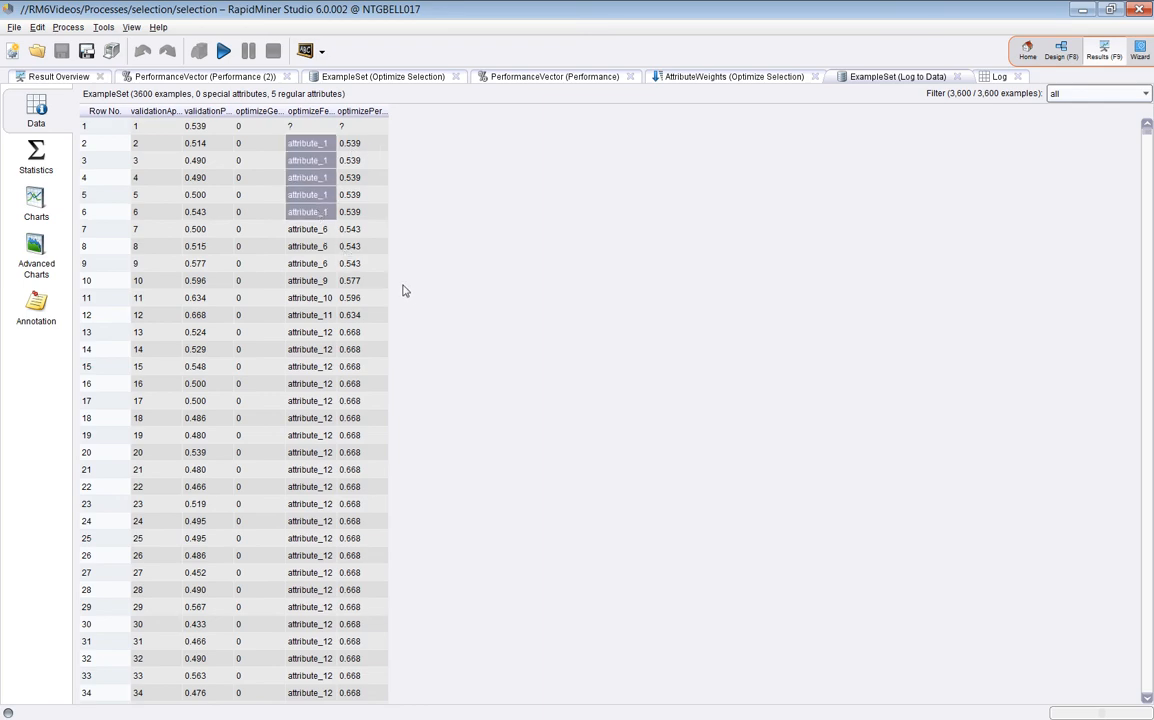
{"action": "scroll", "coordinate": [407, 314], "scroll_direction": "down", "scroll_amount": 13}
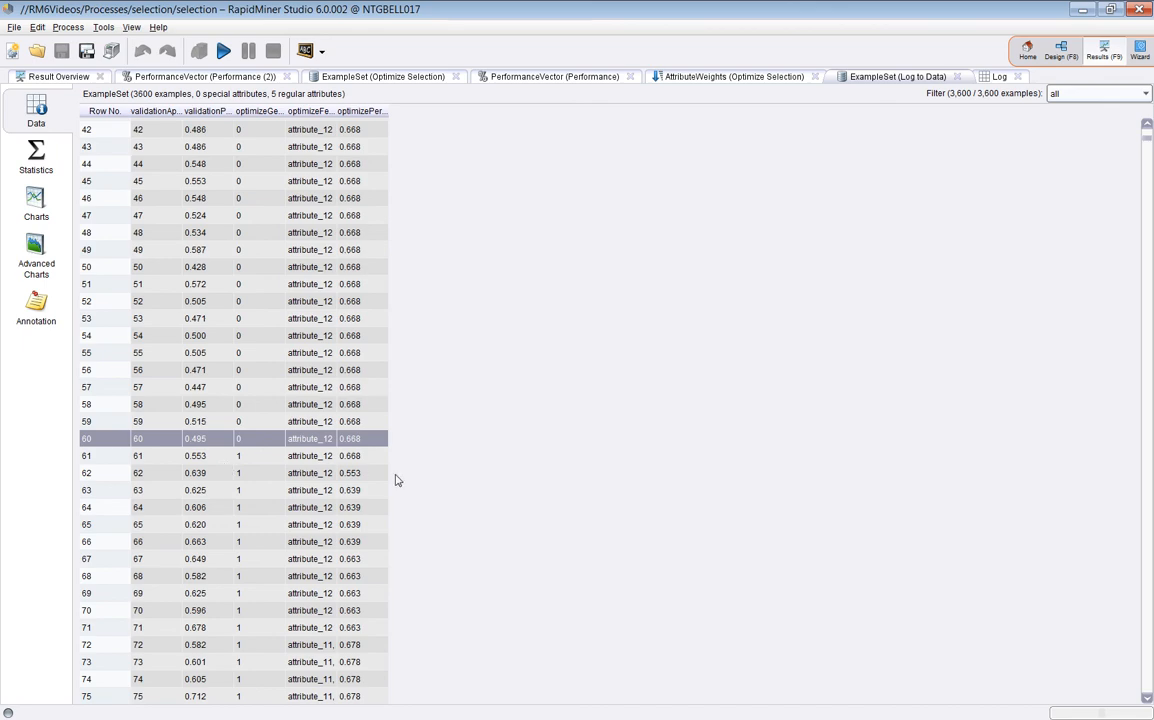
{"action": "scroll", "coordinate": [394, 474], "scroll_direction": "down", "scroll_amount": 3}
{"action": "scroll", "coordinate": [376, 458], "scroll_direction": "down", "scroll_amount": 4}
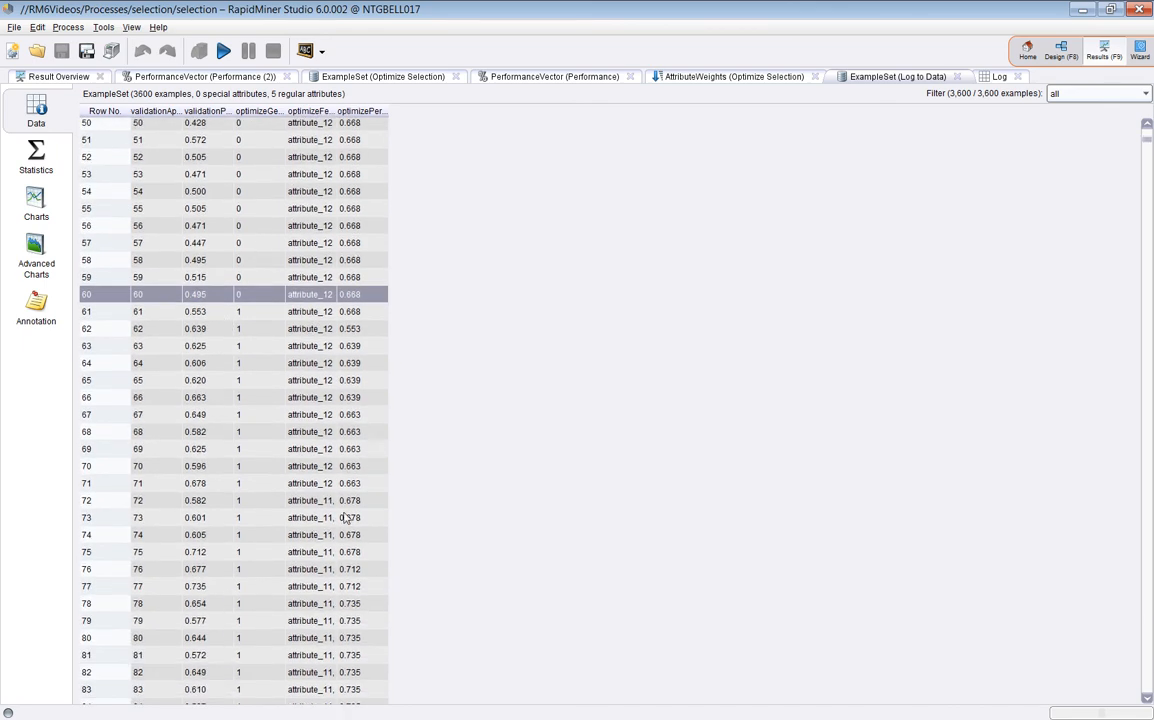
{"action": "scroll", "coordinate": [360, 378], "scroll_direction": "down", "scroll_amount": 3}
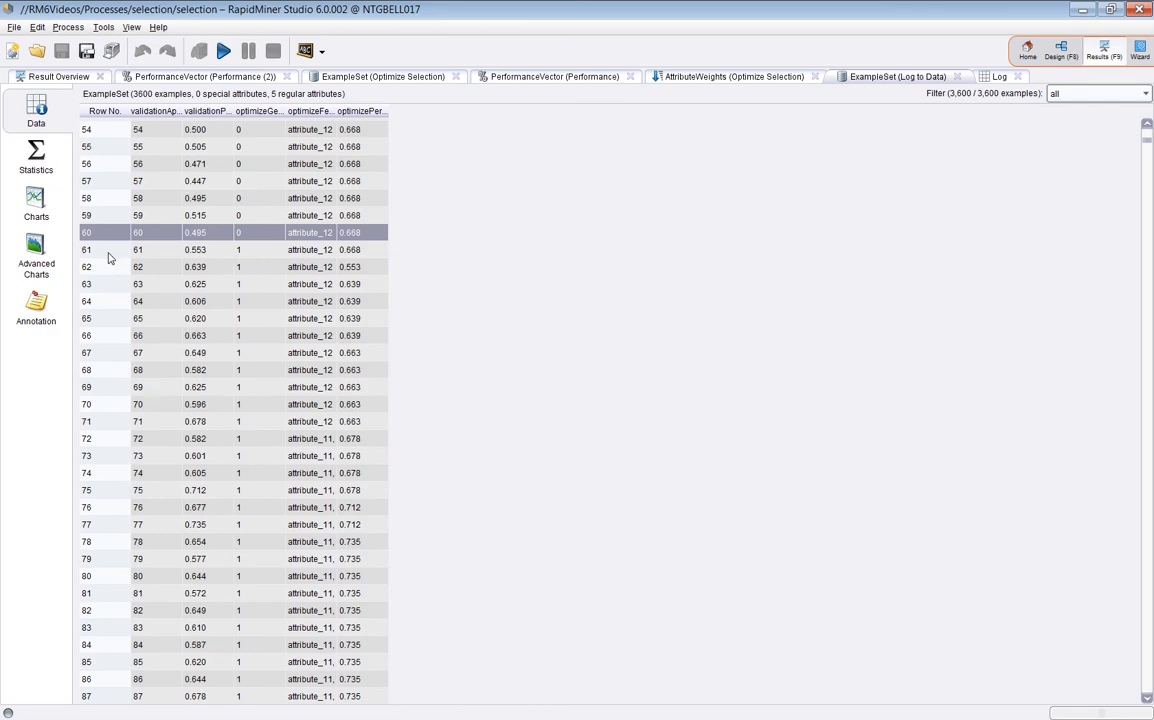
Widen the optimizeGeneration and optimizeFeatureNames columns to show full contents and examine the generation 1 rows from row 61 on.
{"action": "left_click", "coordinate": [341, 256]}
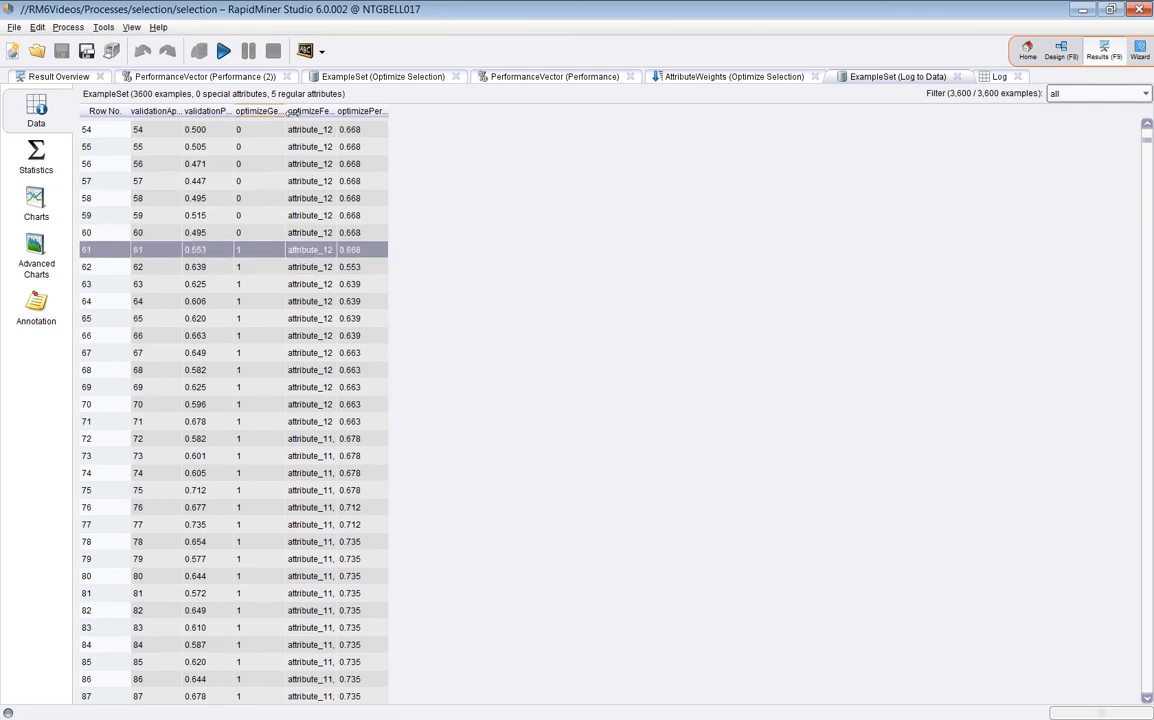
{"action": "double_click", "coordinate": [285, 111]}
{"action": "scroll", "coordinate": [368, 368], "scroll_direction": "down", "scroll_amount": 6}
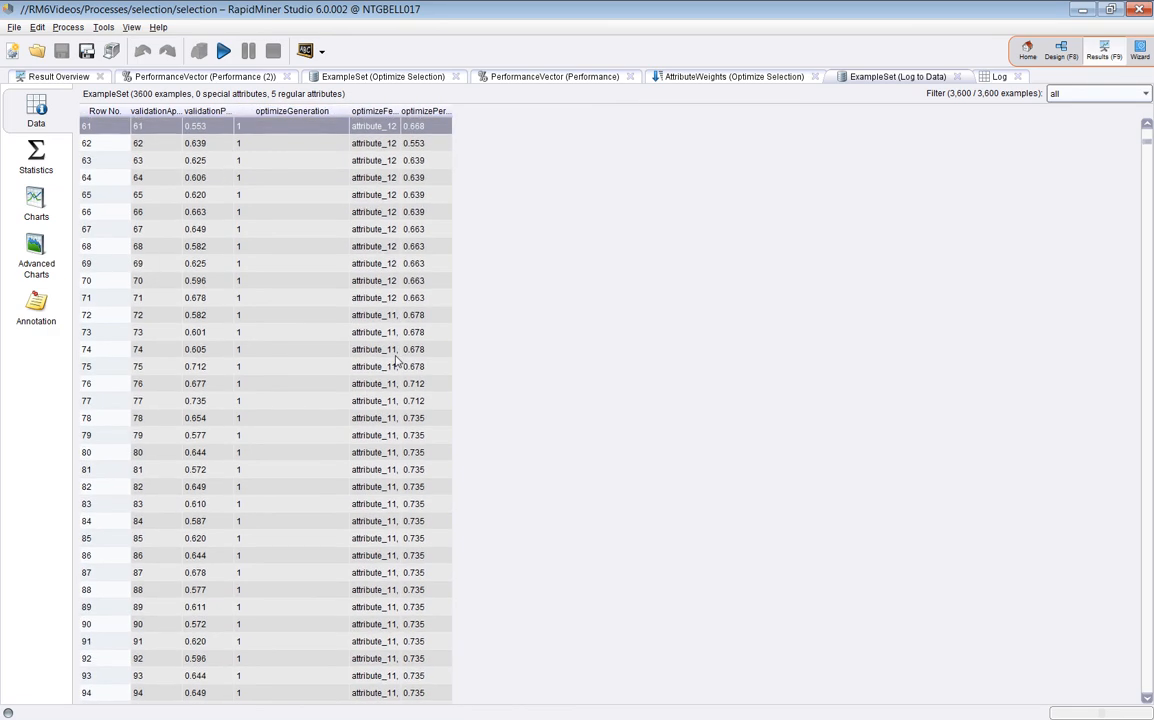
{"action": "scroll", "coordinate": [335, 338], "scroll_direction": "down", "scroll_amount": 4}
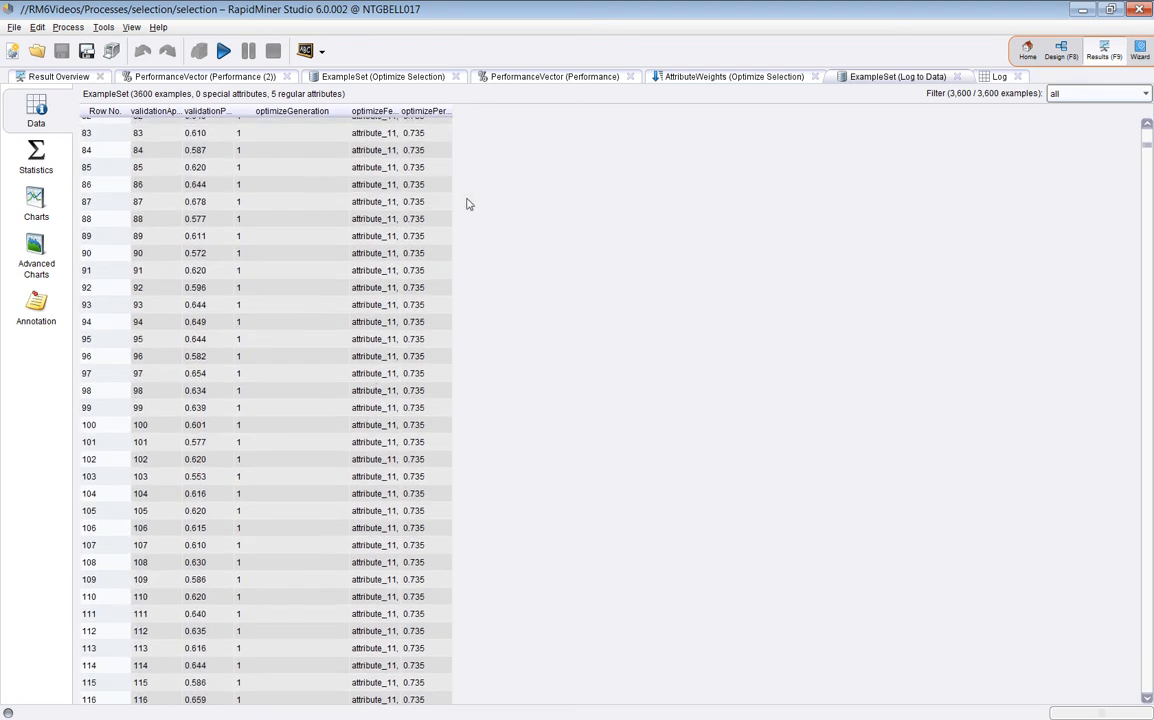
{"action": "double_click", "coordinate": [402, 111]}
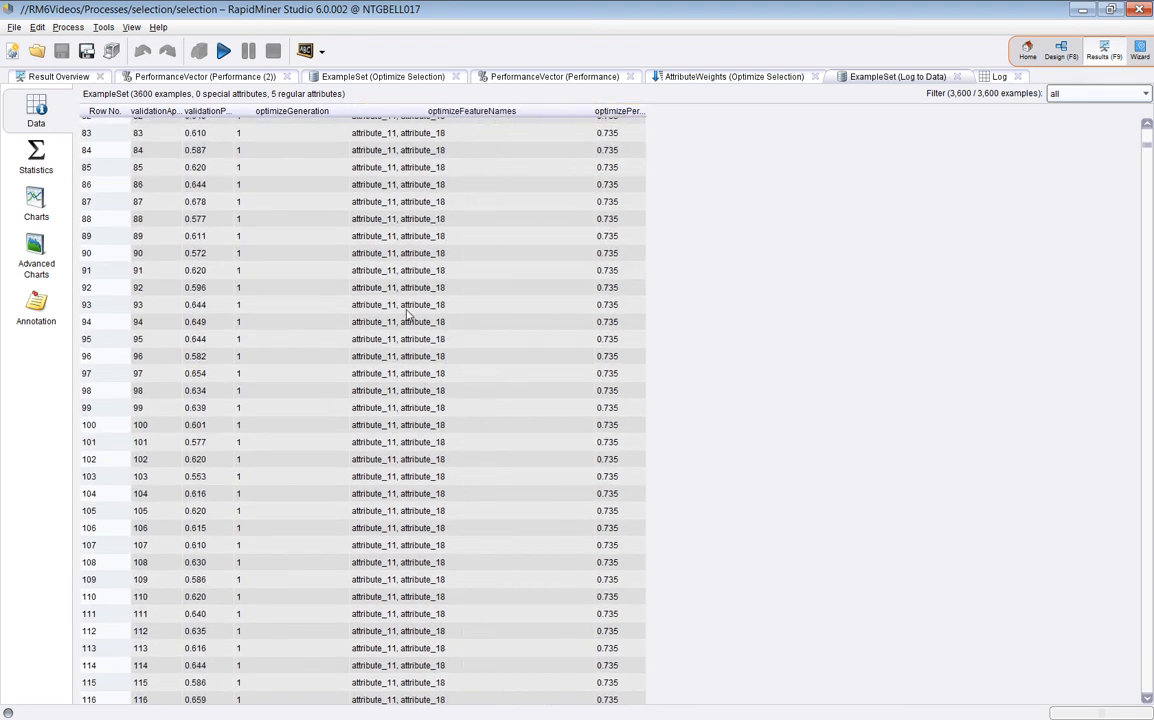
Examine the remaining generation 1 rows in the Log to Data table through the start of generation 2, comparing feature names and performance around row 178.
{"action": "scroll", "coordinate": [470, 328], "scroll_direction": "down", "scroll_amount": 4}
{"action": "scroll", "coordinate": [502, 328], "scroll_direction": "down", "scroll_amount": 11}
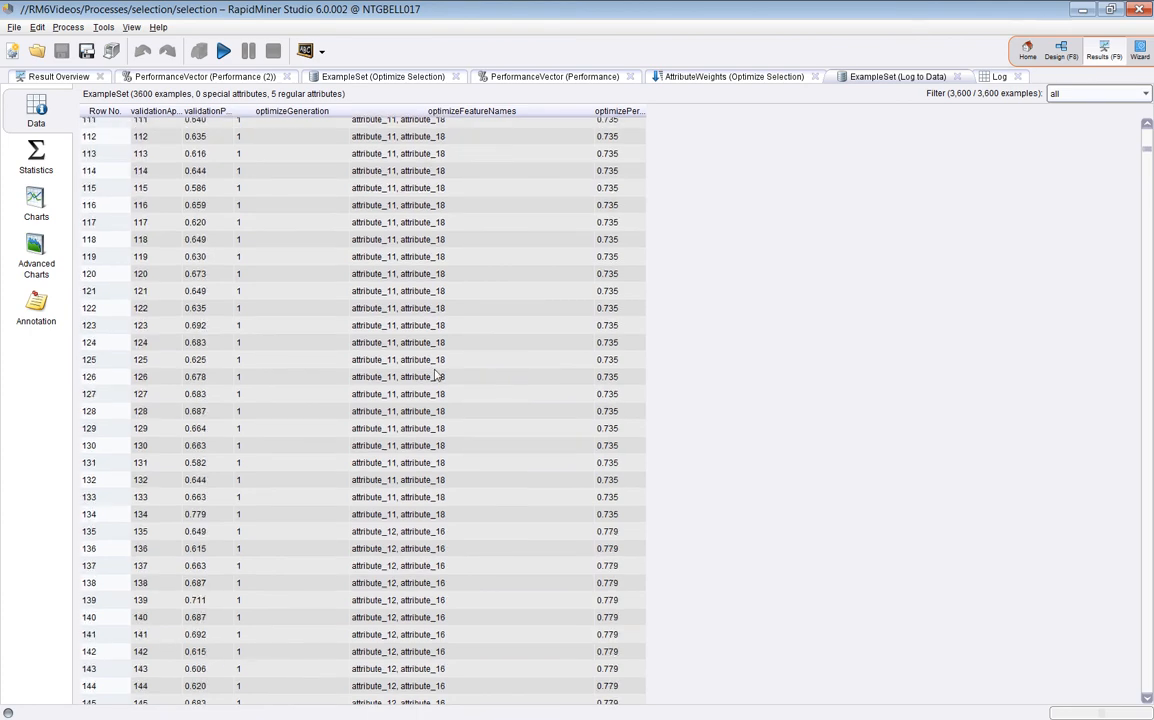
{"action": "scroll", "coordinate": [378, 405], "scroll_direction": "down", "scroll_amount": 9}
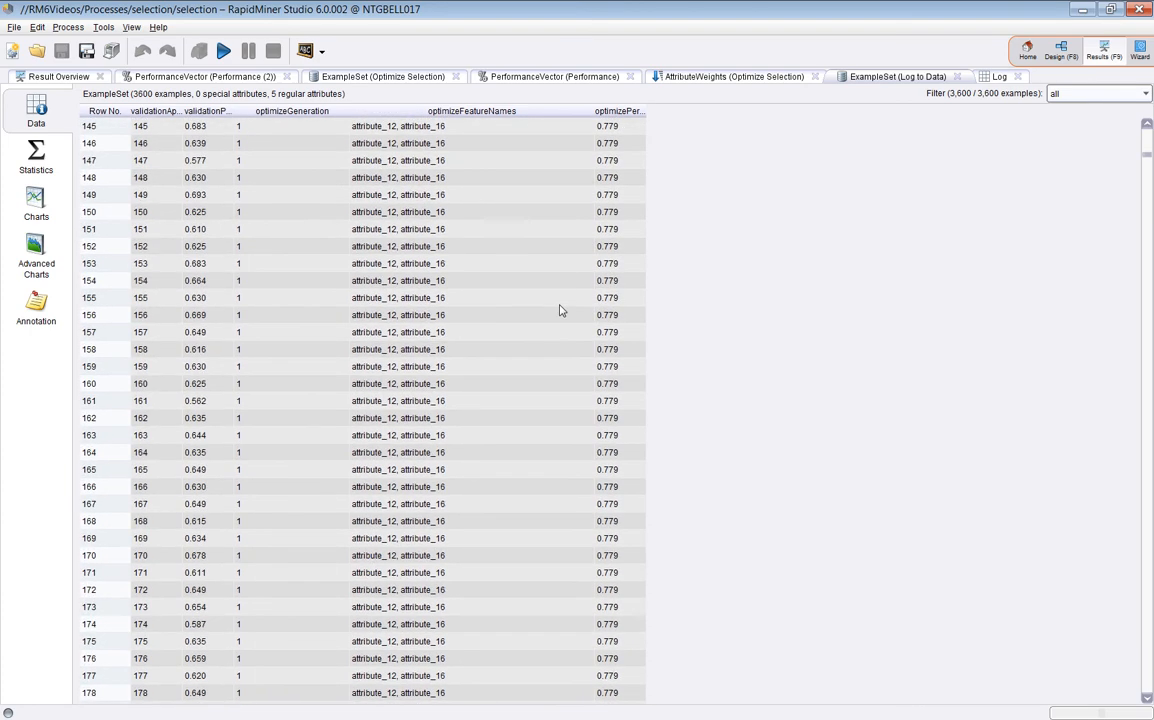
{"action": "scroll", "coordinate": [180, 404], "scroll_direction": "down", "scroll_amount": 10}
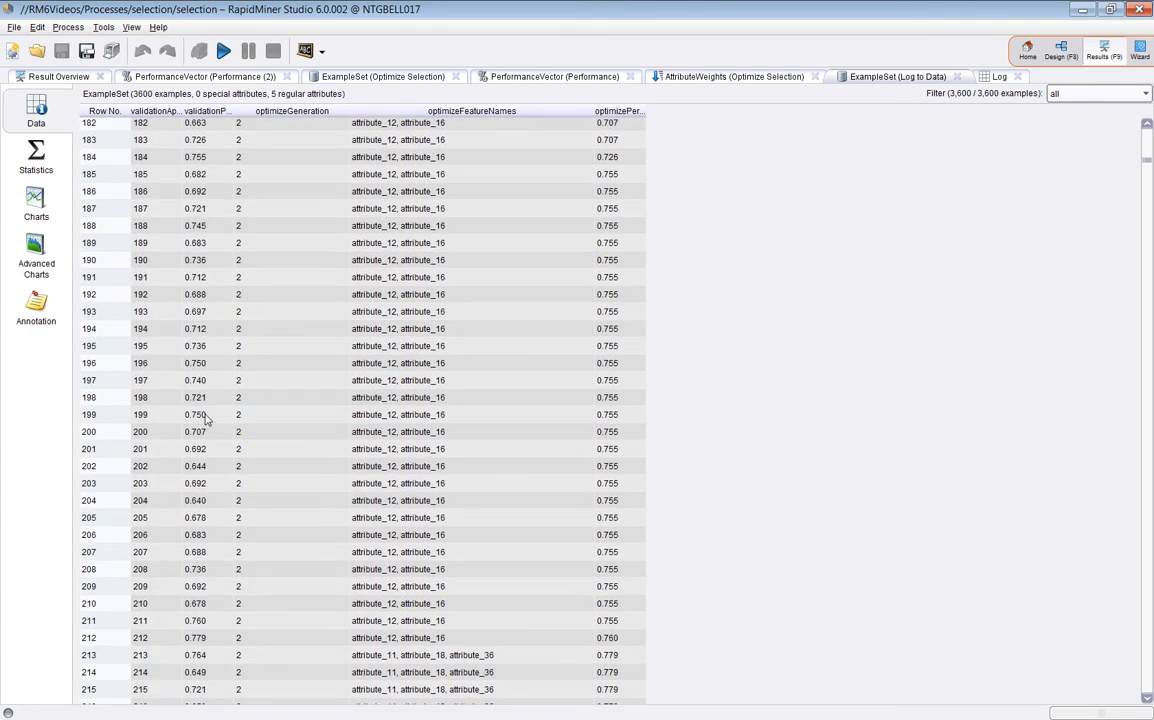
{"action": "scroll", "coordinate": [215, 405], "scroll_direction": "up", "scroll_amount": 4}
{"action": "scroll", "coordinate": [216, 330], "scroll_direction": "up", "scroll_amount": 4}
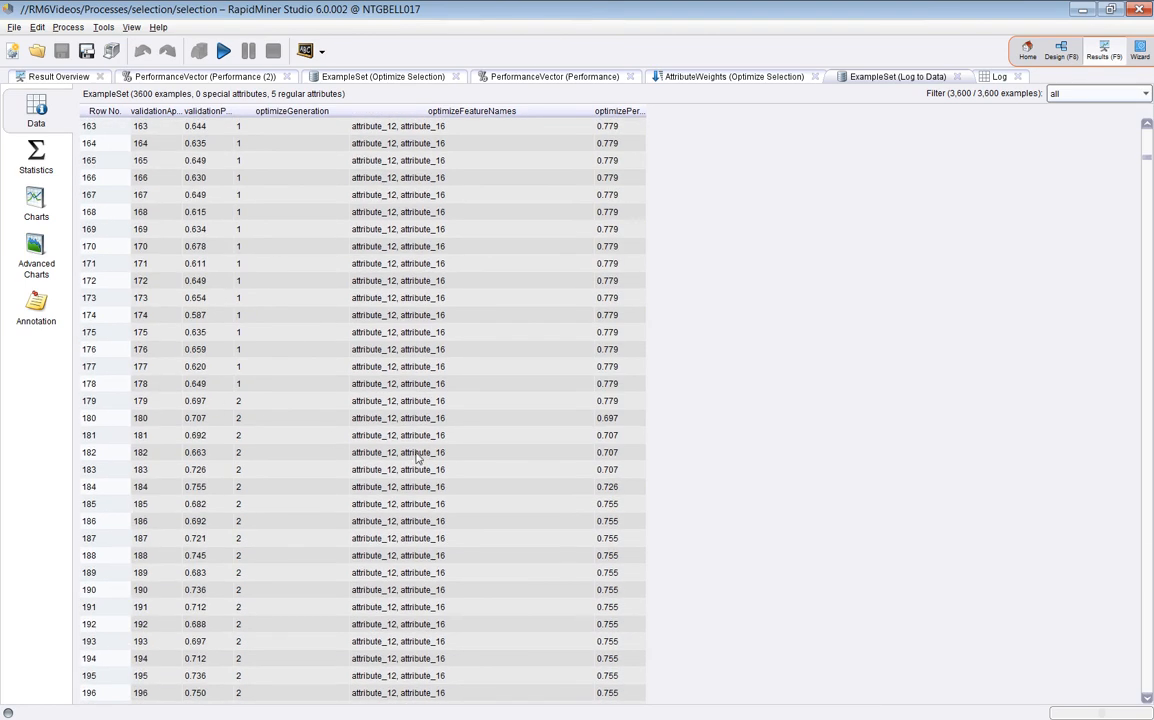
{"action": "left_click", "coordinate": [378, 386]}
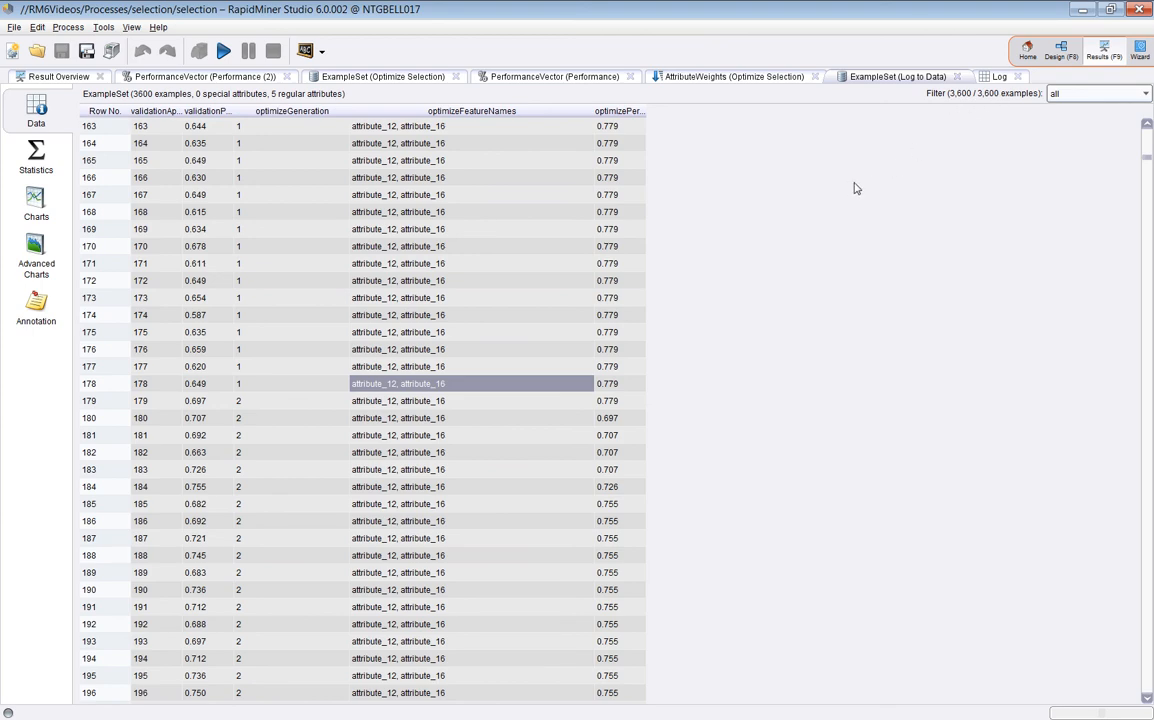
Set keep best to 1 for Optimize Selection and rerun the forward selection without generation limits.
{"action": "left_click", "coordinate": [1069, 56]}
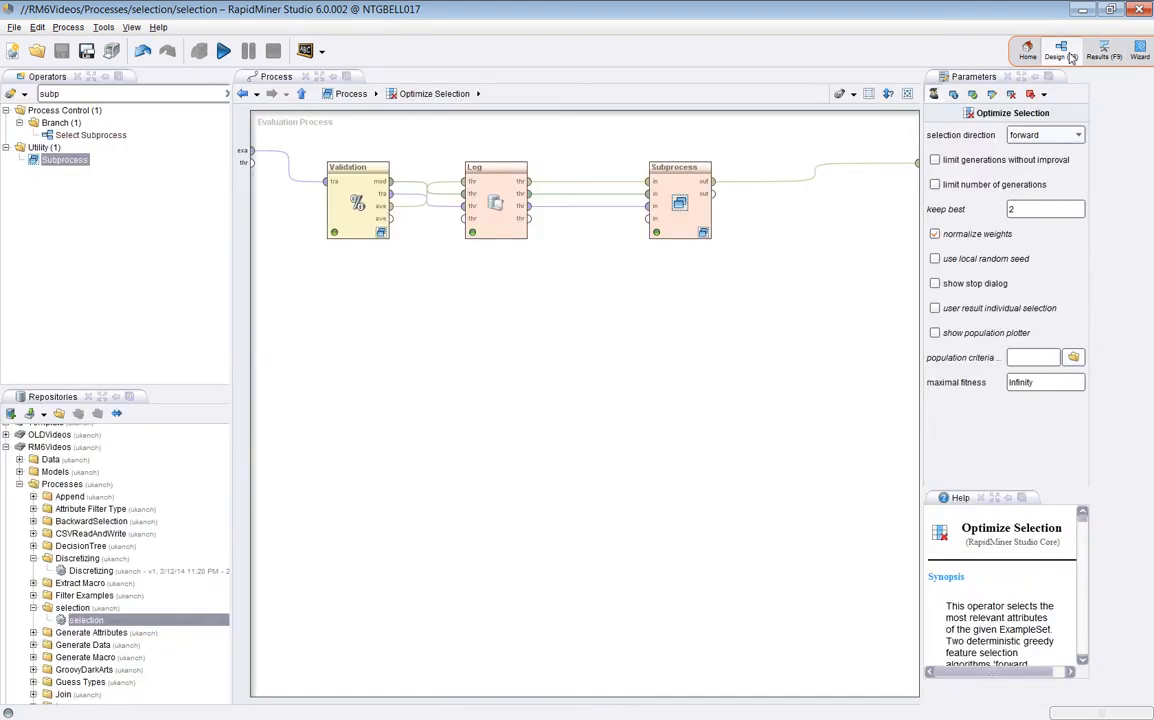
{"action": "left_click_drag", "start_coordinate": [1067, 213], "coordinate": [1017, 215]}
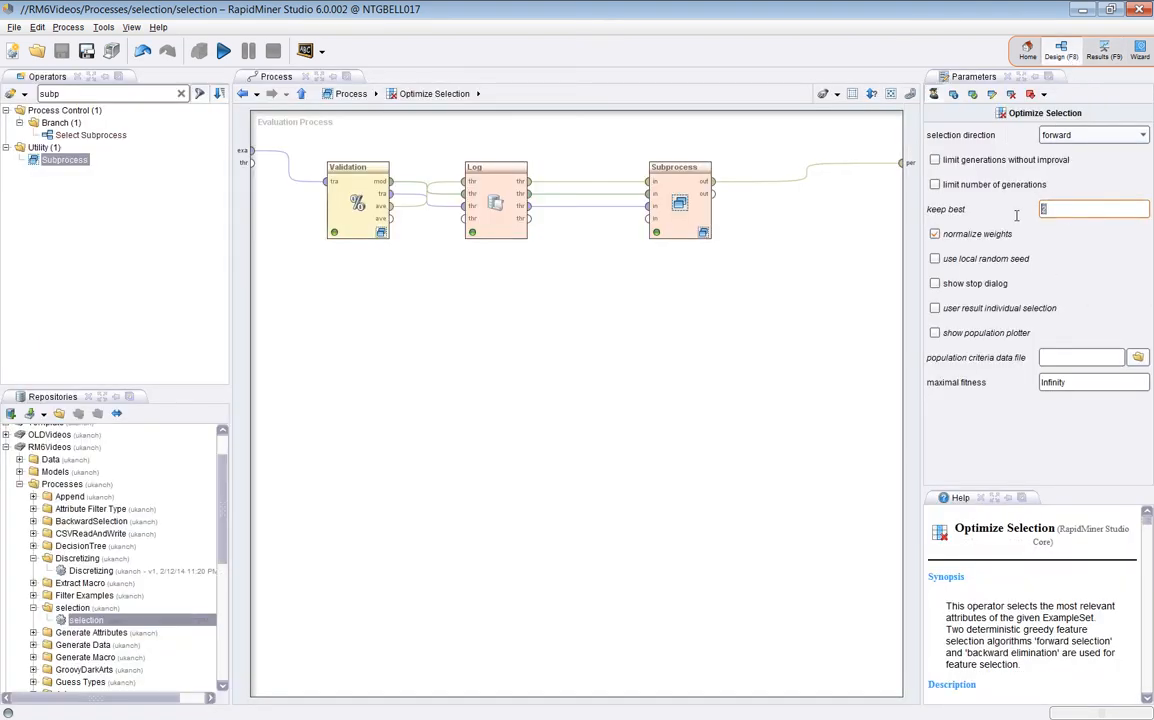
{"action": "type", "text": "1"}
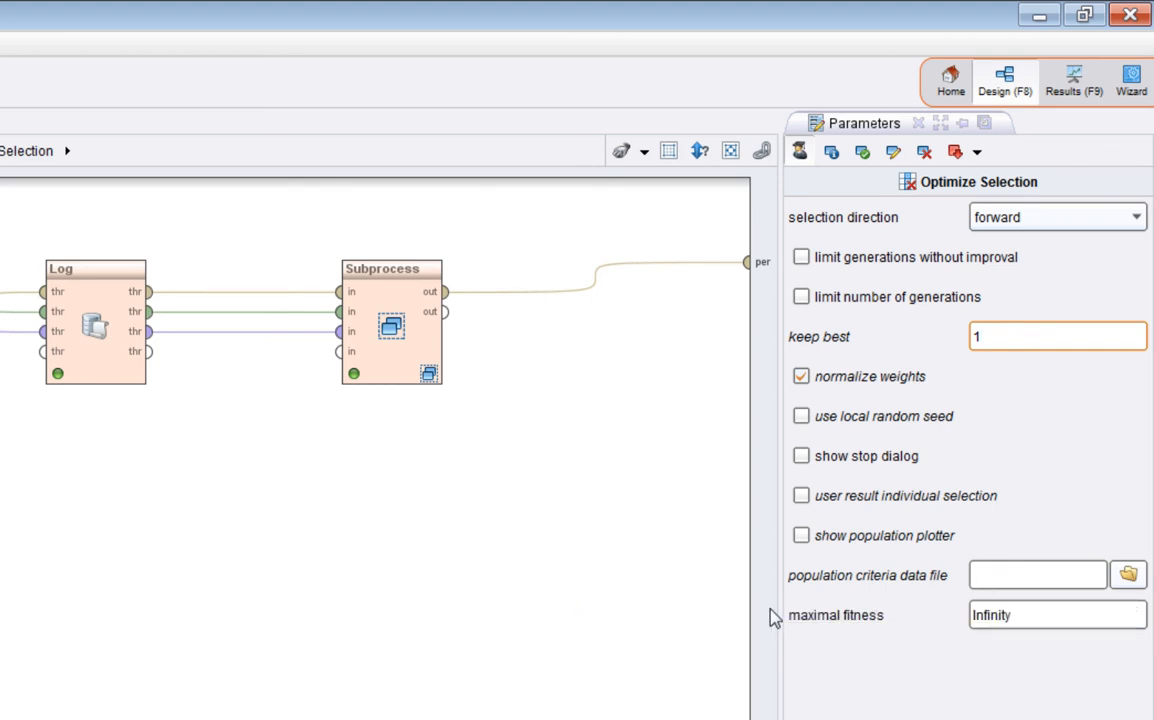
{"action": "left_click", "coordinate": [1050, 618]}
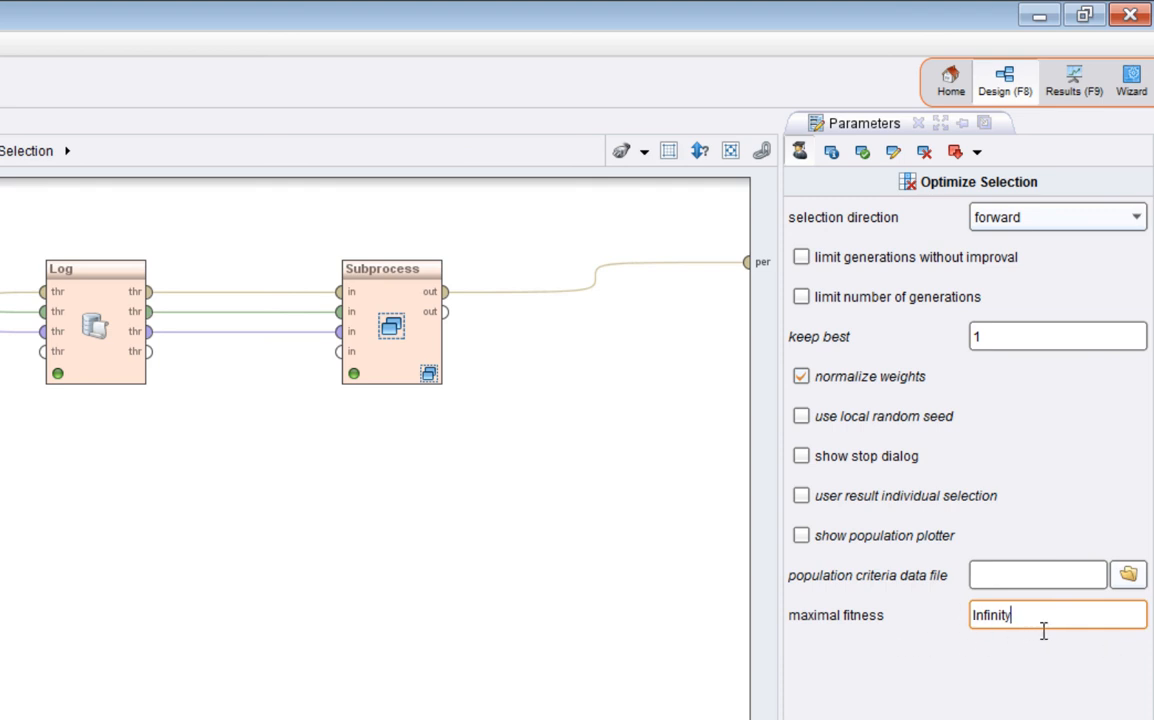
{"action": "left_click_drag", "start_coordinate": [1042, 630], "coordinate": [961, 631]}
{"action": "left_click", "coordinate": [880, 553]}
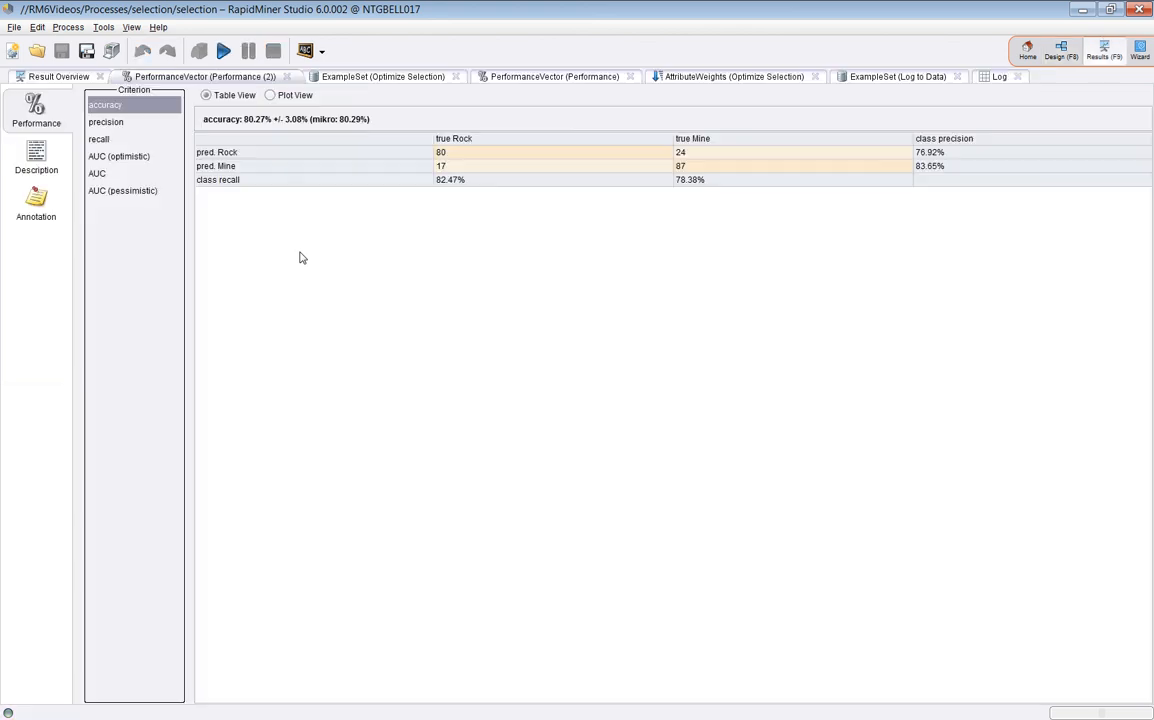
Chart the new Log to Data results as a scatter plot of optimizeFeatureNames against optimizeGeneration.
{"action": "left_click", "coordinate": [880, 77]}
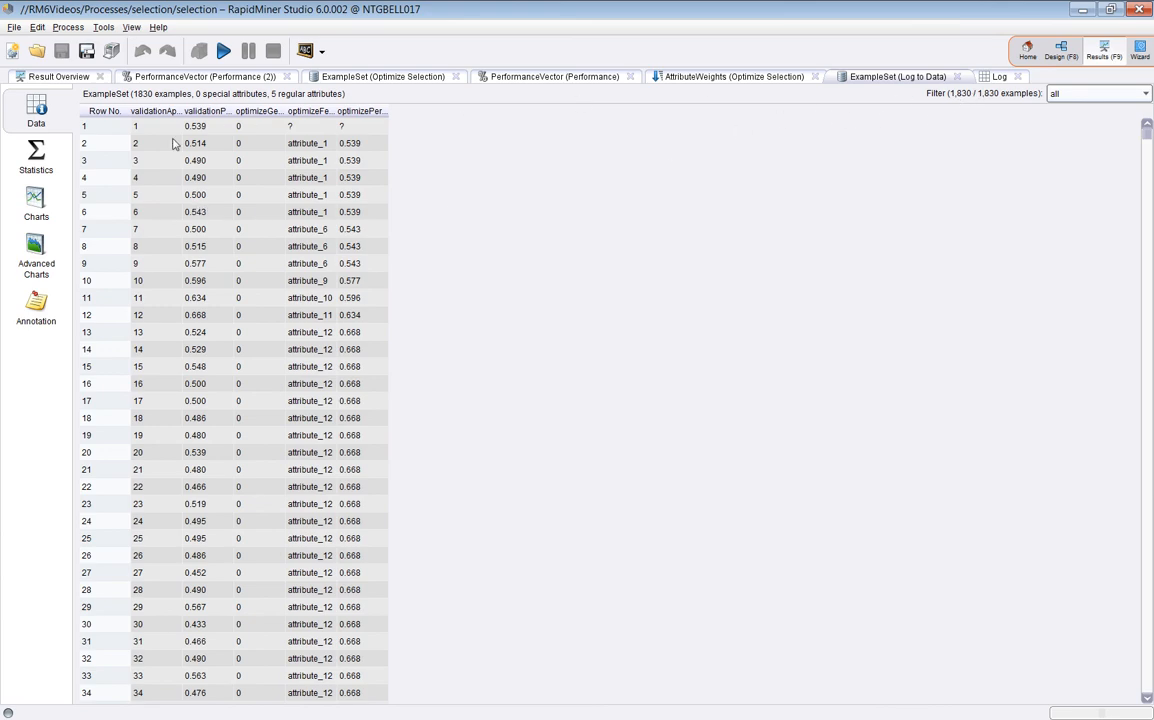
{"action": "left_click", "coordinate": [35, 209]}
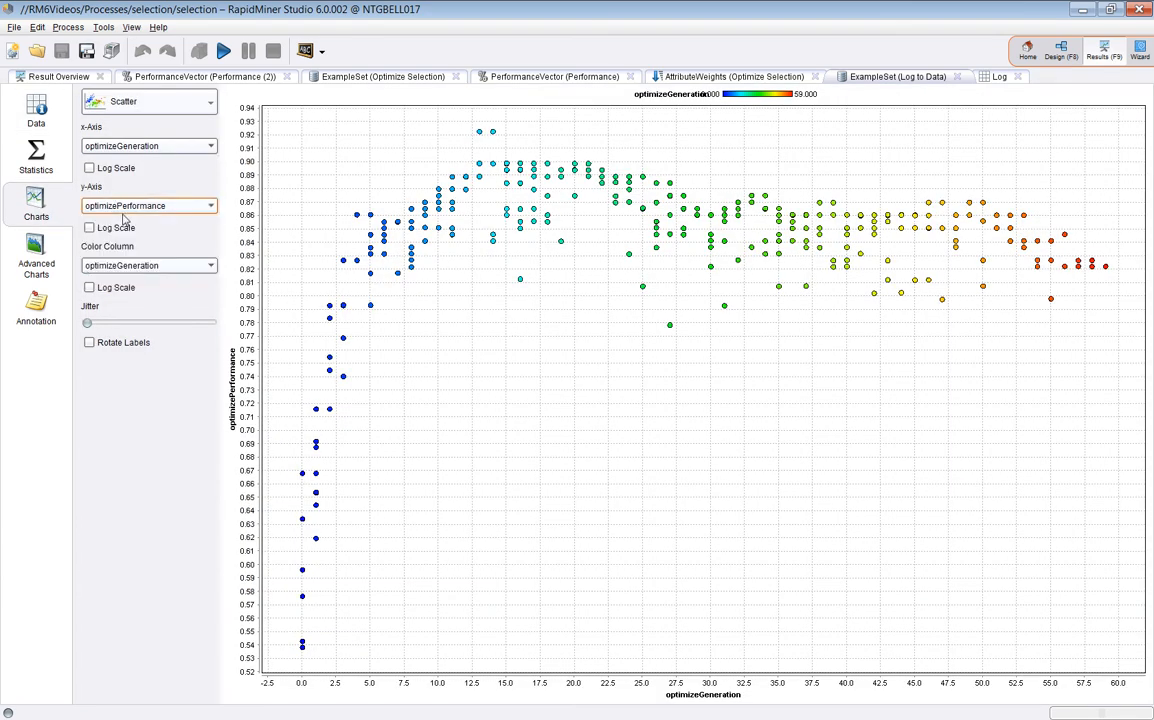
{"action": "left_click", "coordinate": [133, 212]}
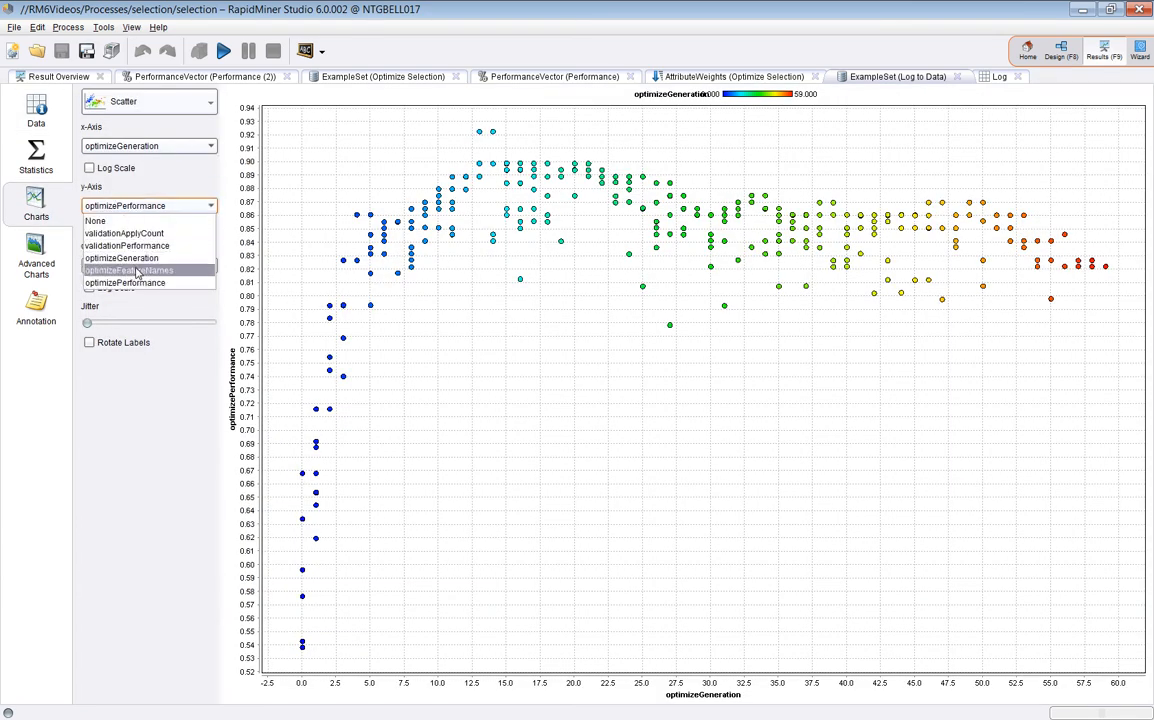
{"action": "left_click", "coordinate": [137, 271]}
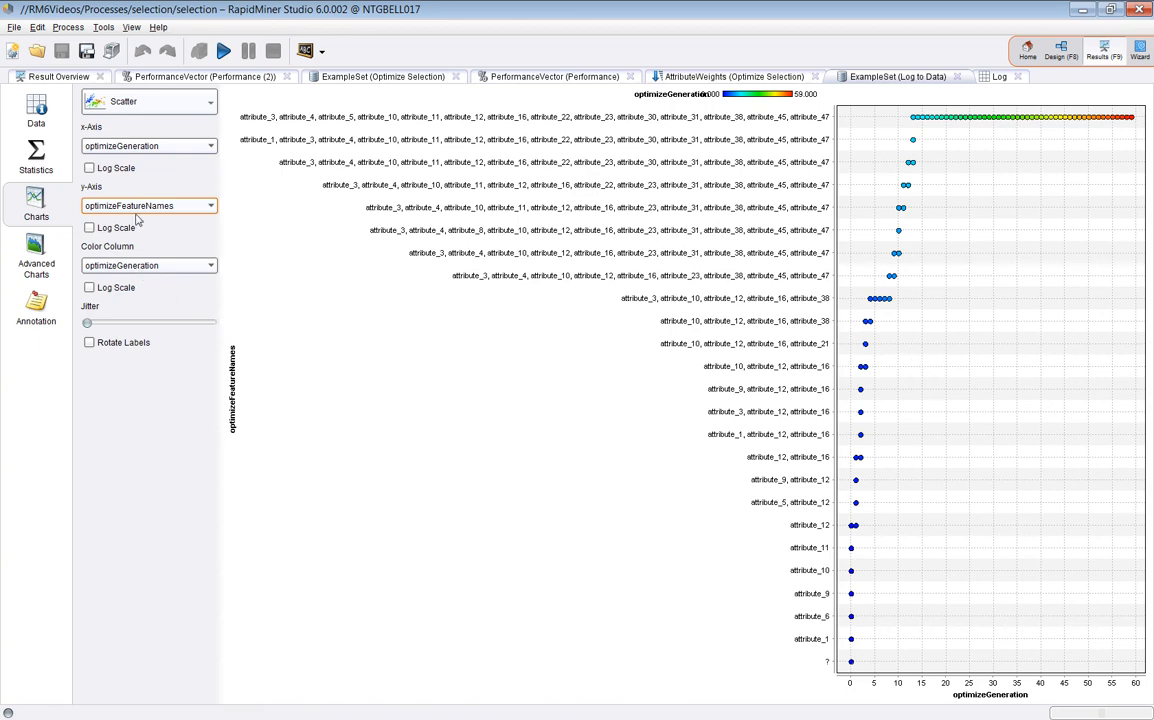
Change the scatter plot's x-axis to optimizePerformance, and return to the Log to Data table.
{"action": "left_click", "coordinate": [122, 141]}
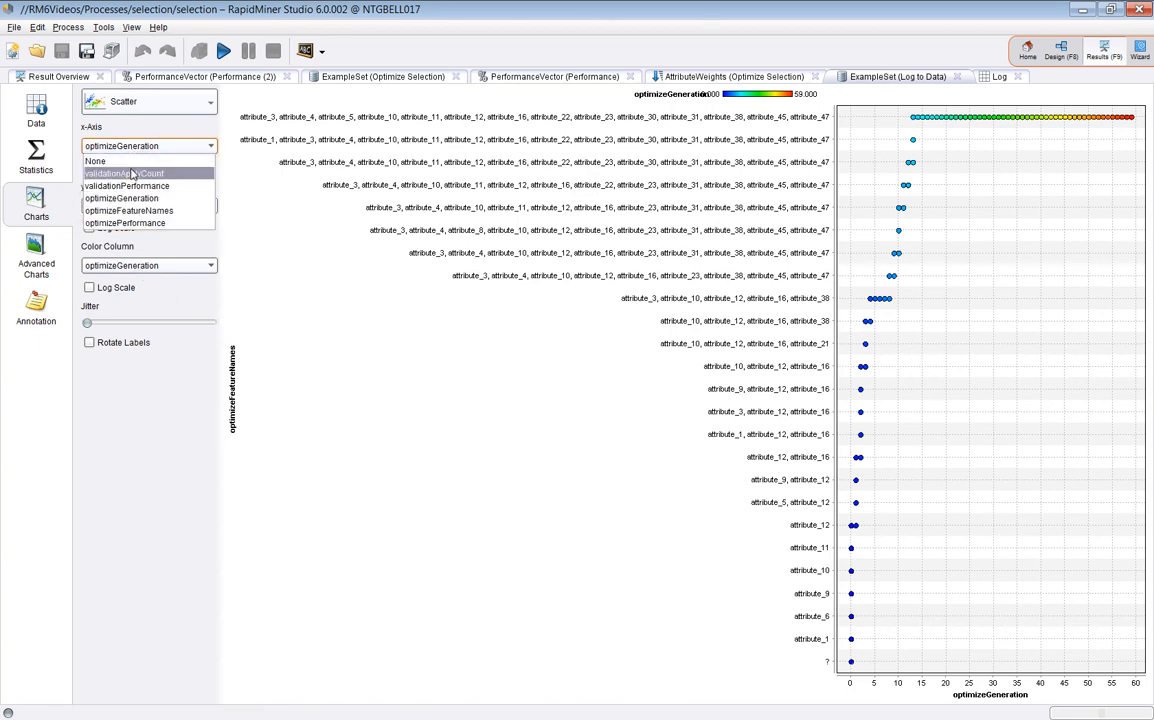
{"action": "left_click", "coordinate": [125, 222]}
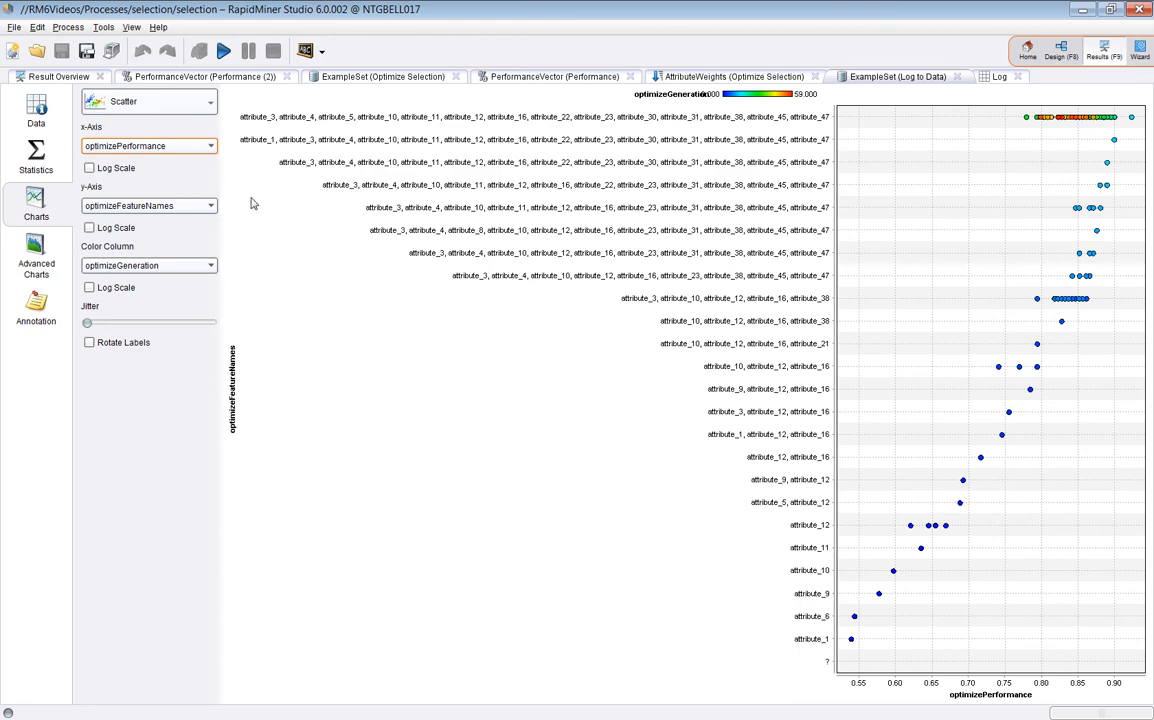
{"action": "left_click", "coordinate": [22, 118]}
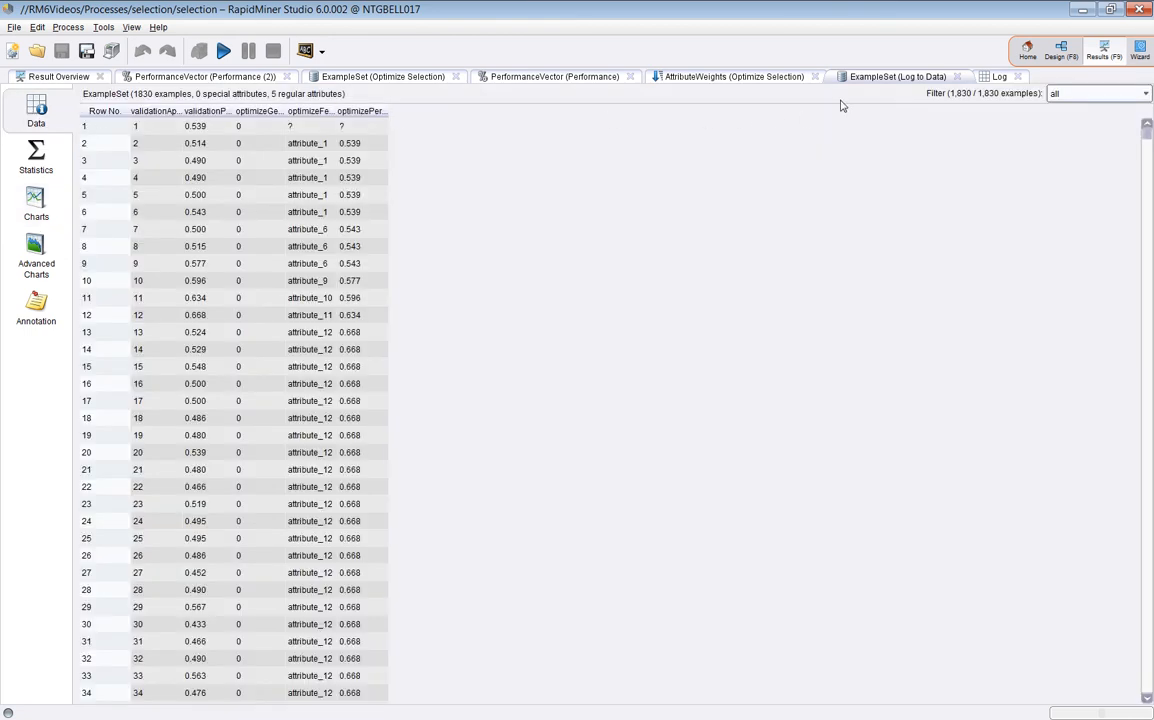